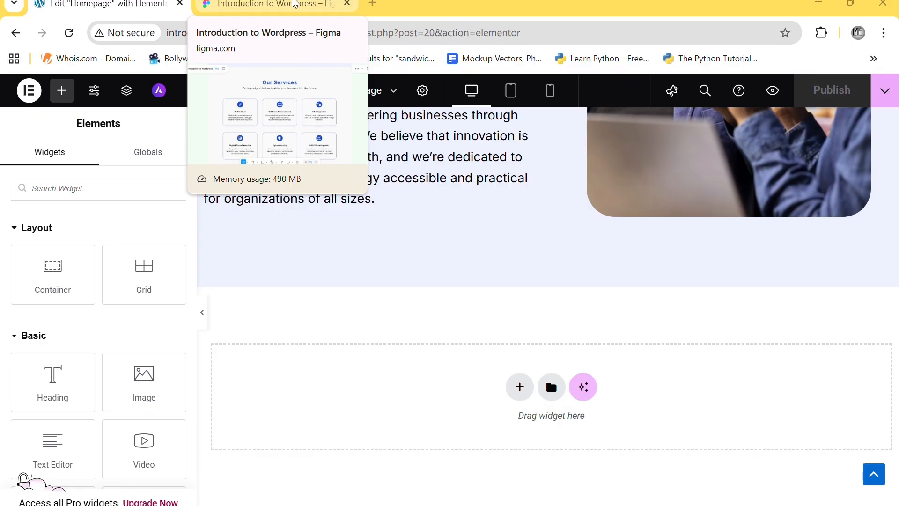
# - Switch to the Figma design and examine the layout of the Our Services section and its service cards
pyautogui.click(295, 3)
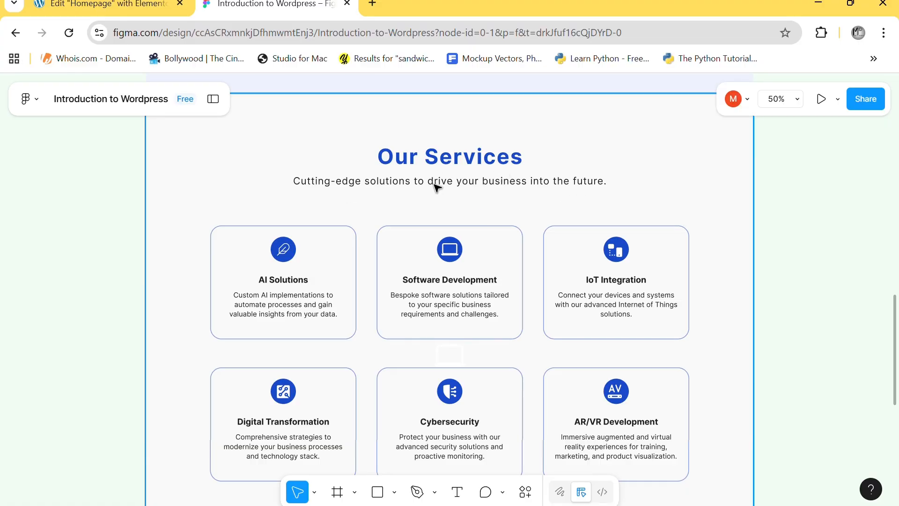
pyautogui.scroll(12, 403, 189)
pyautogui.scroll(-12, 404, 191)
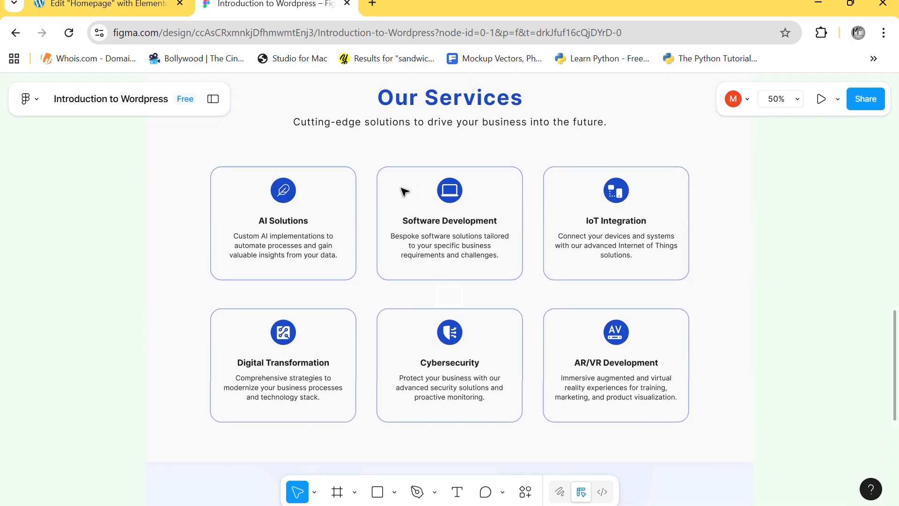
pyautogui.scroll(2, 403, 191)
pyautogui.scroll(-1, 404, 191)
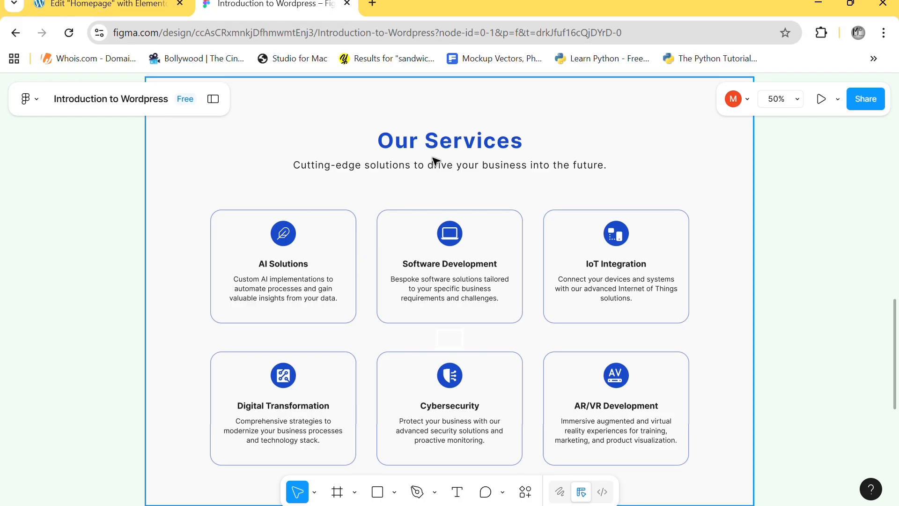
# - Return to the Elementor homepage, duplicate the About container, and move the copy below the Story & MIssion container
pyautogui.click(112, 8)
pyautogui.scroll(10, 443, 240)
pyautogui.scroll(-2, 444, 240)
pyautogui.scroll(2, 443, 240)
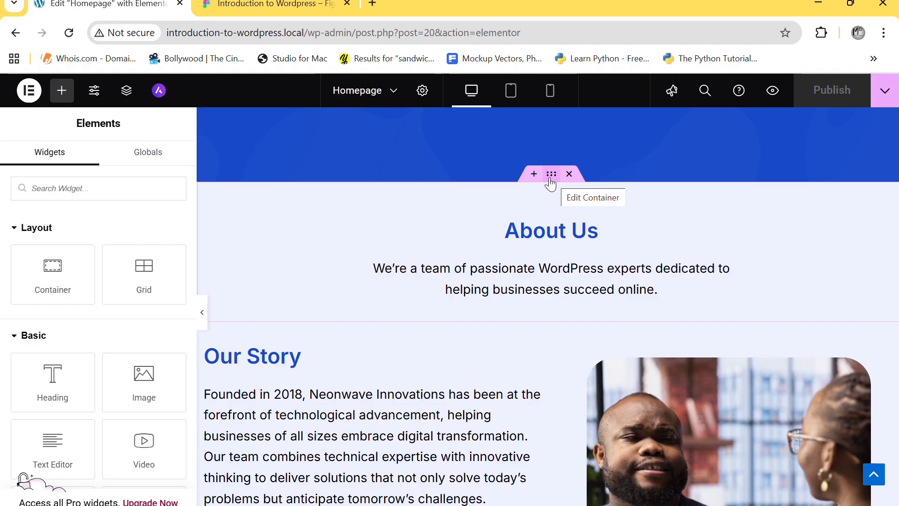
pyautogui.click(125, 96)
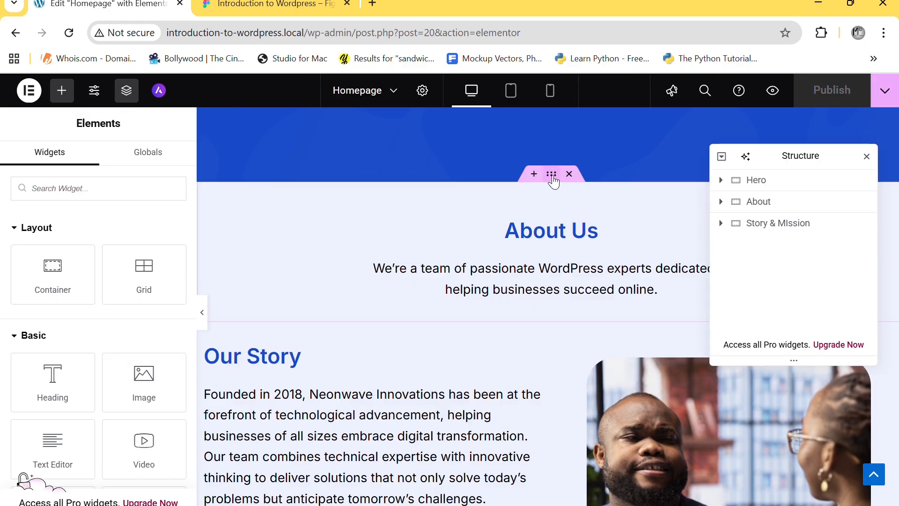
pyautogui.click(551, 175)
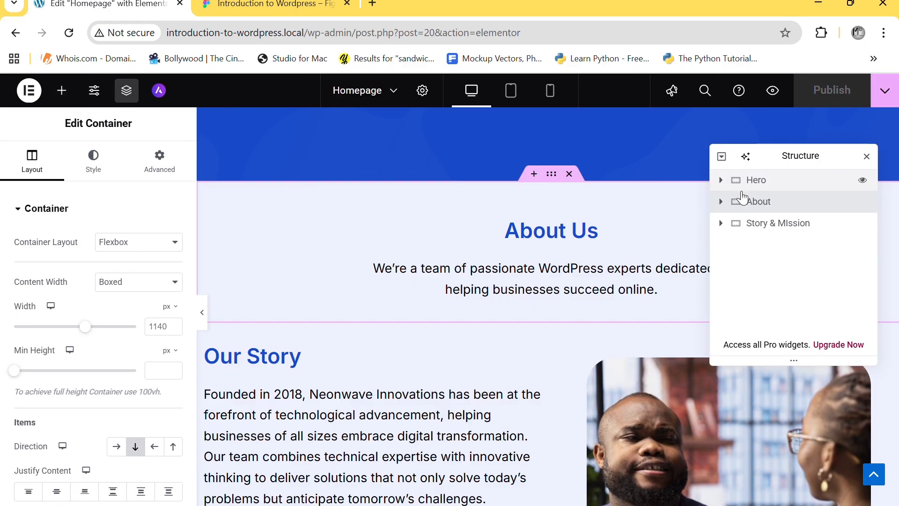
pyautogui.rightClick(794, 206)
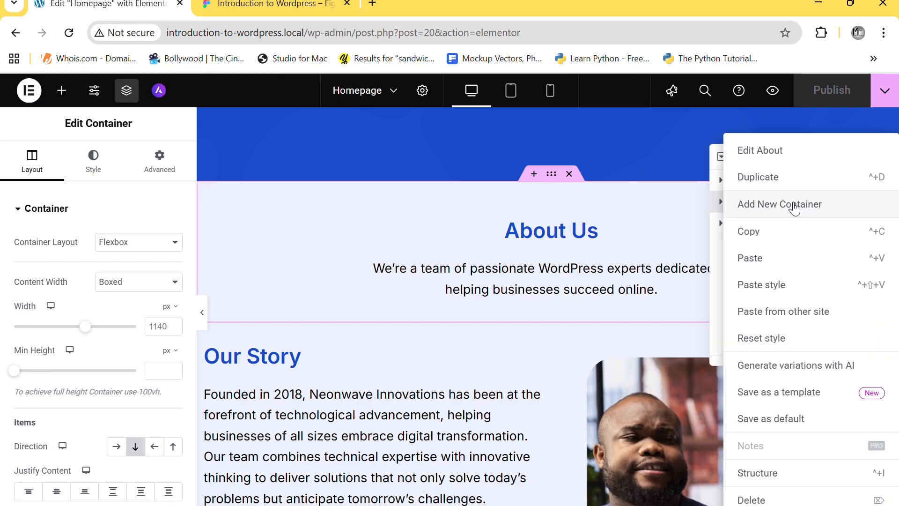
pyautogui.click(782, 182)
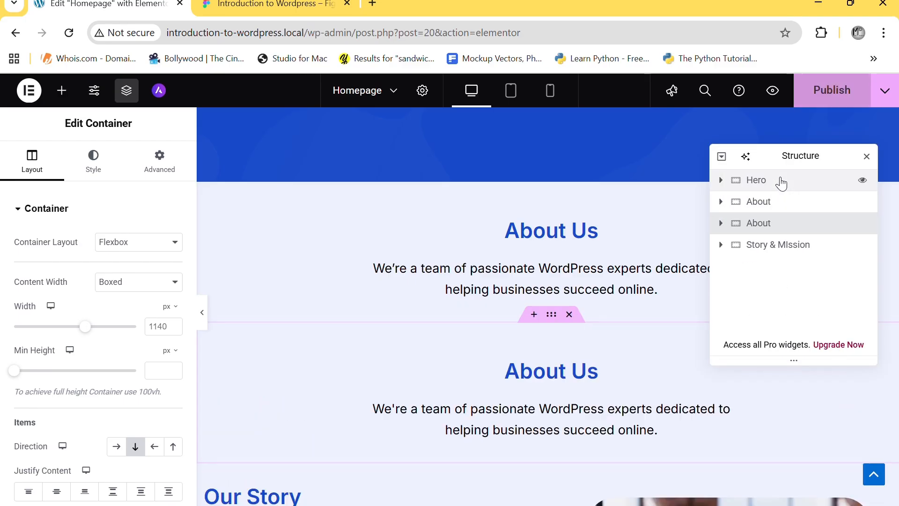
pyautogui.moveTo(772, 231); pyautogui.dragTo(766, 262)
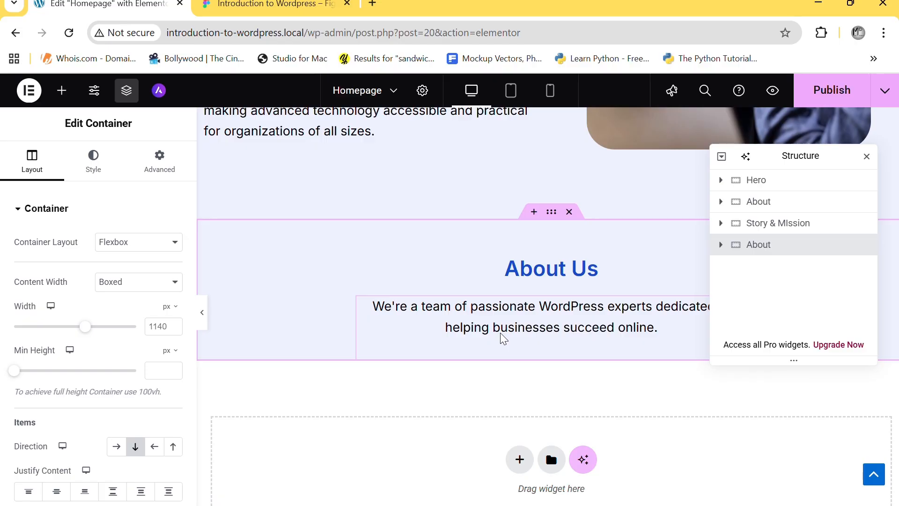
# - In the Figma design, inspect the typography and fill of the Our Services heading and the section's background fill
pyautogui.click(279, 10)
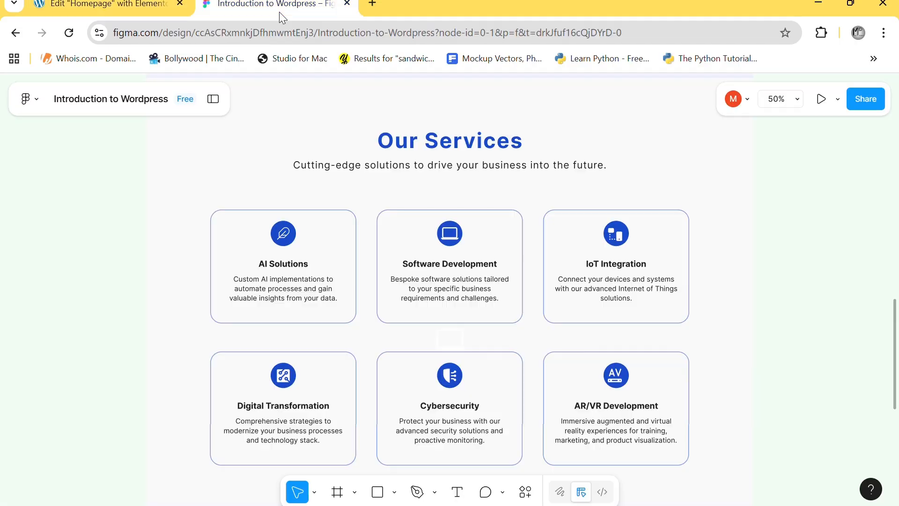
pyautogui.click(430, 137)
pyautogui.doubleClick(431, 138)
pyautogui.click(432, 139)
pyautogui.tripleClick(432, 140)
pyautogui.scroll(5, 431, 139)
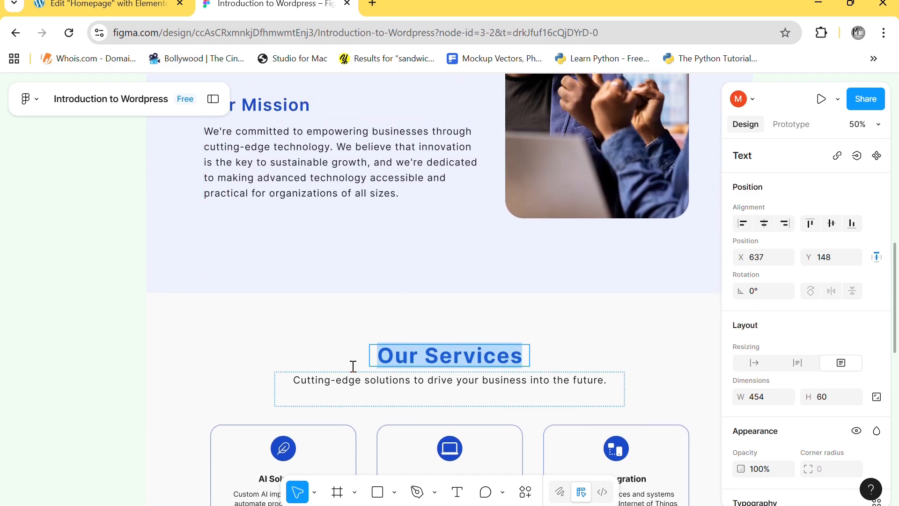
pyautogui.press('Escape')
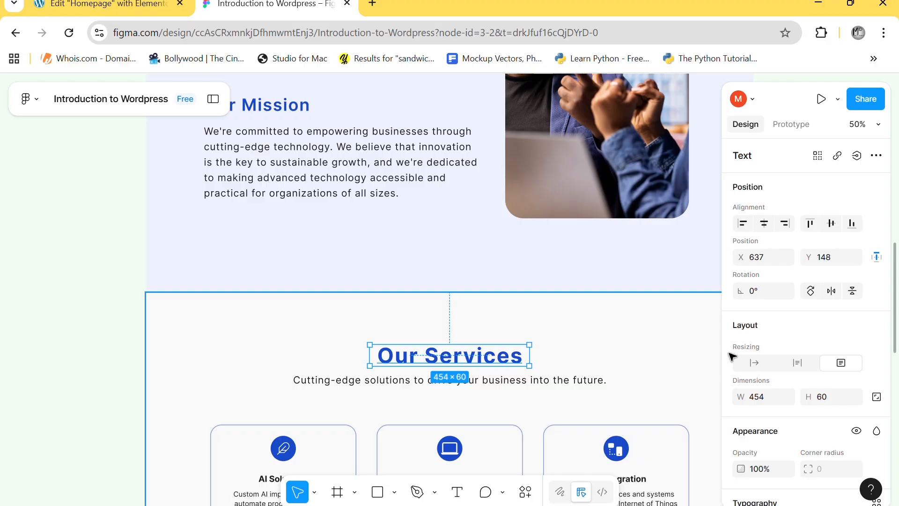
pyautogui.scroll(-7, 793, 371)
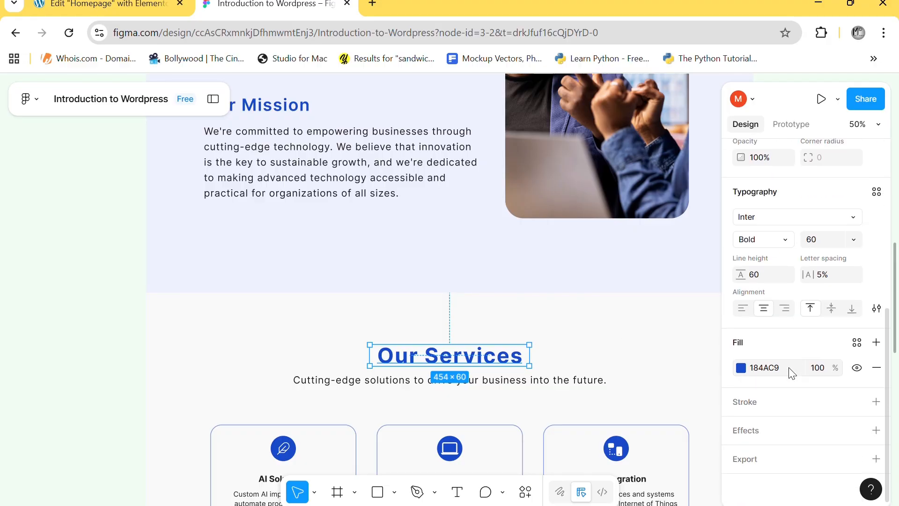
pyautogui.click(331, 337)
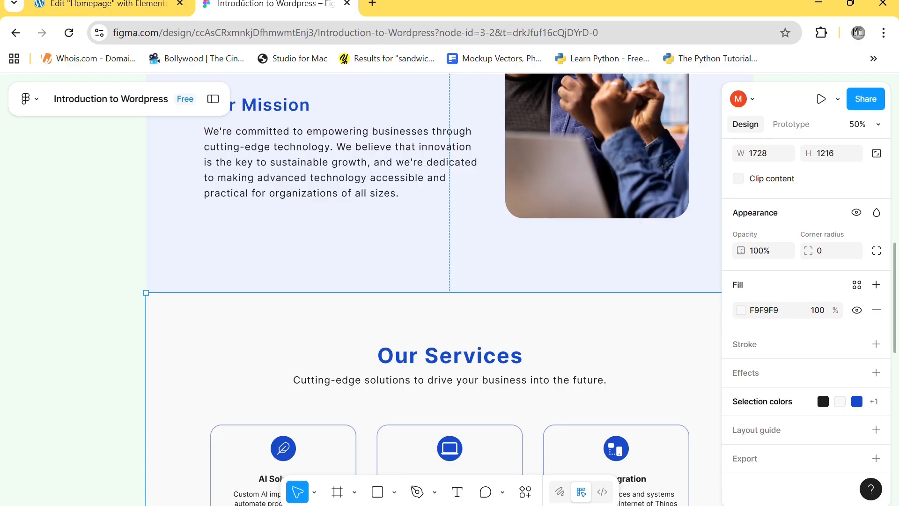
# - Back in Elementor, set the background color of the duplicated About container to #f9f9f9
pyautogui.click(109, 4)
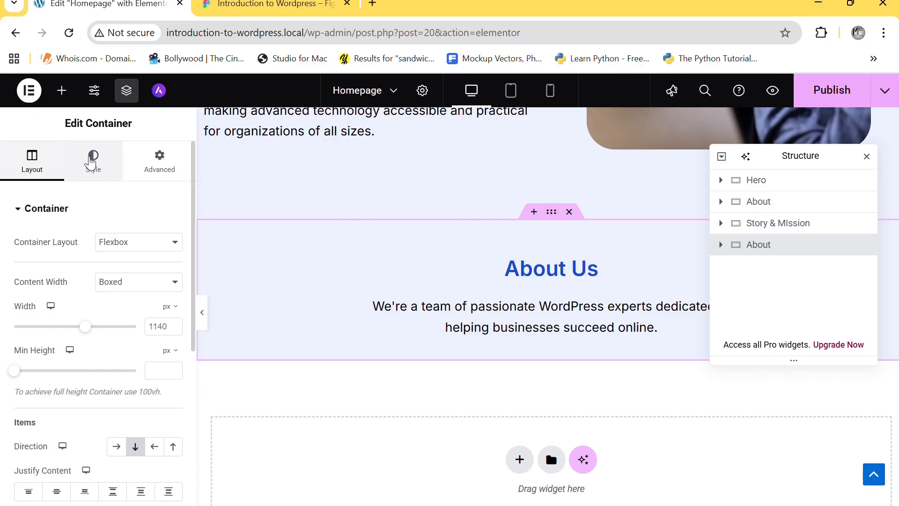
pyautogui.click(92, 160)
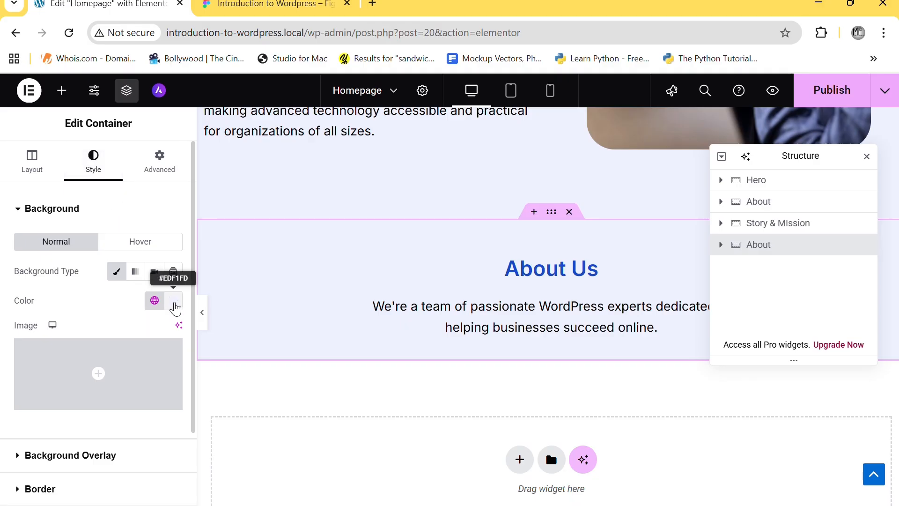
pyautogui.click(173, 304)
pyautogui.write('#')
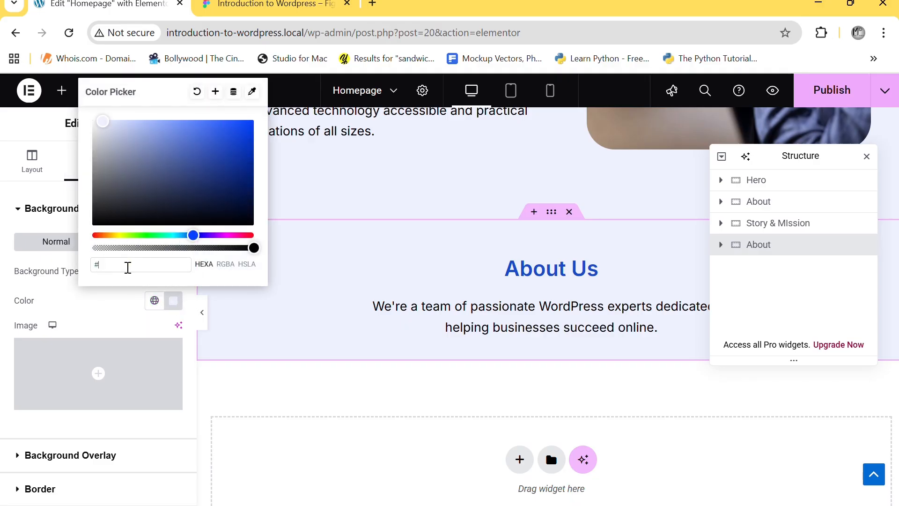
pyautogui.write('f9f9f')
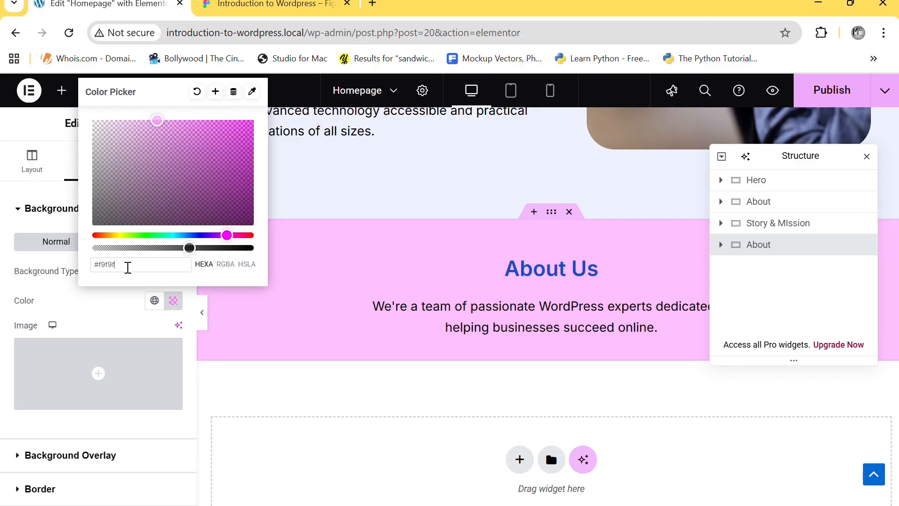
pyautogui.write('9')
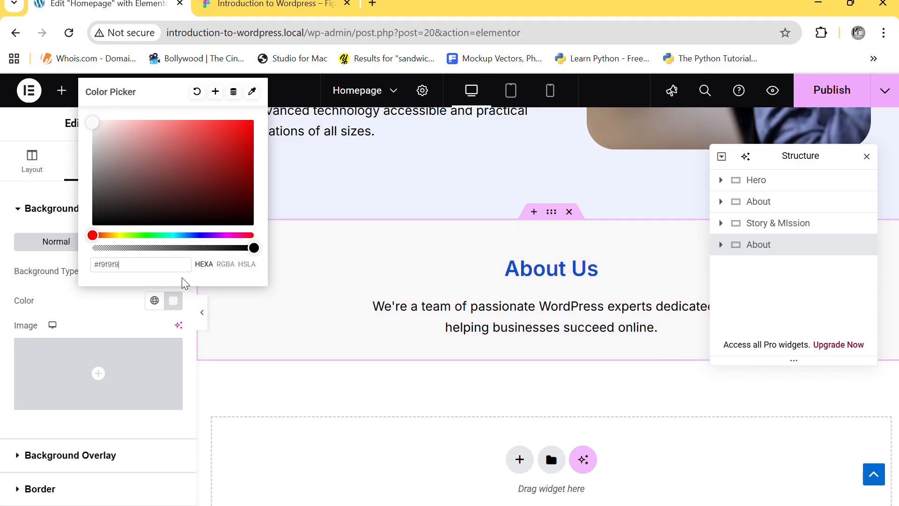
pyautogui.click(108, 305)
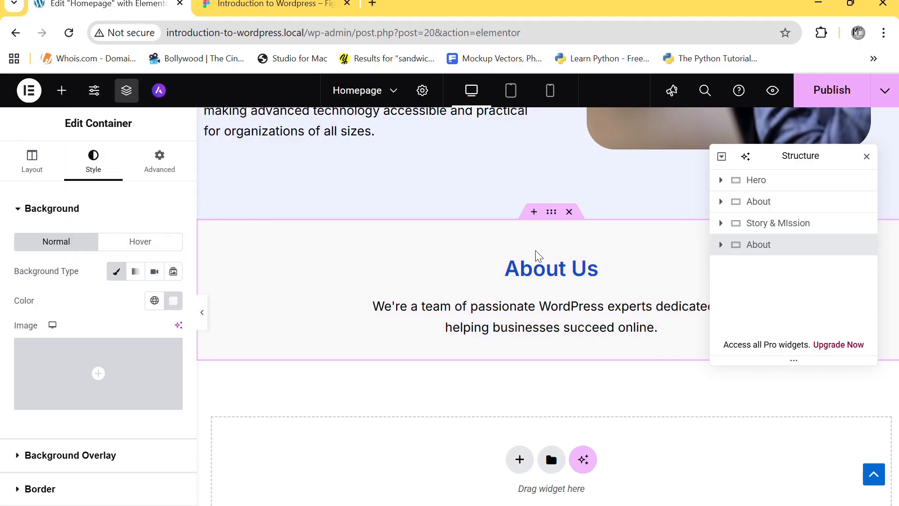
# - Change the title of the duplicated container's heading to "Our Services"
pyautogui.click(546, 263)
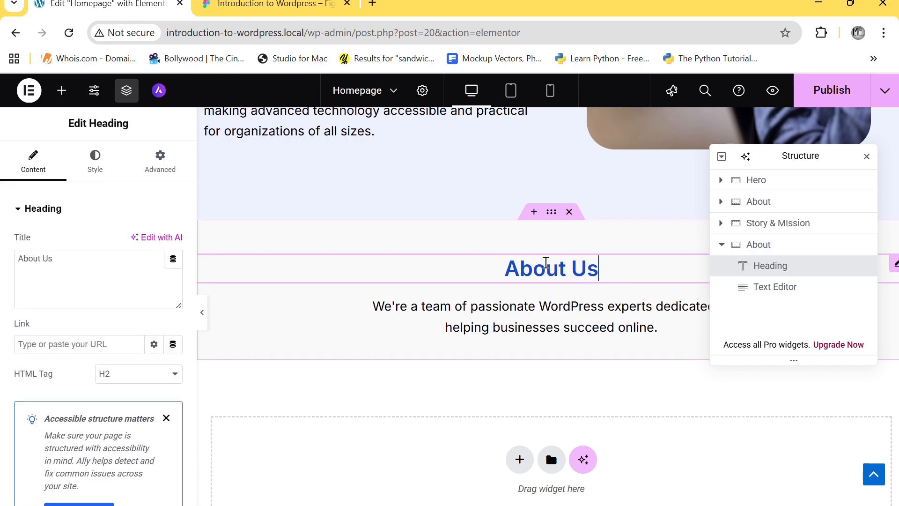
pyautogui.tripleClick(34, 263)
pyautogui.write('Our Services')
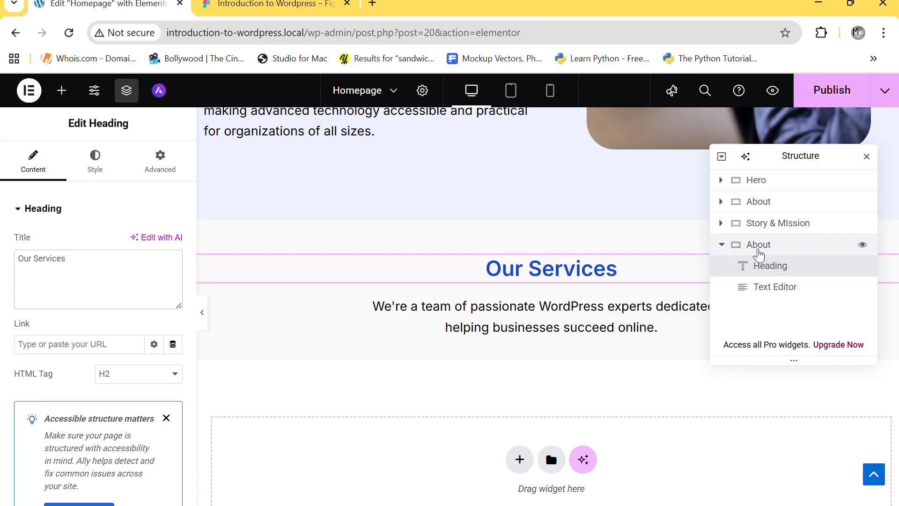
# - Rename the duplicated About container as "services" in the page structure
pyautogui.doubleClick(759, 252)
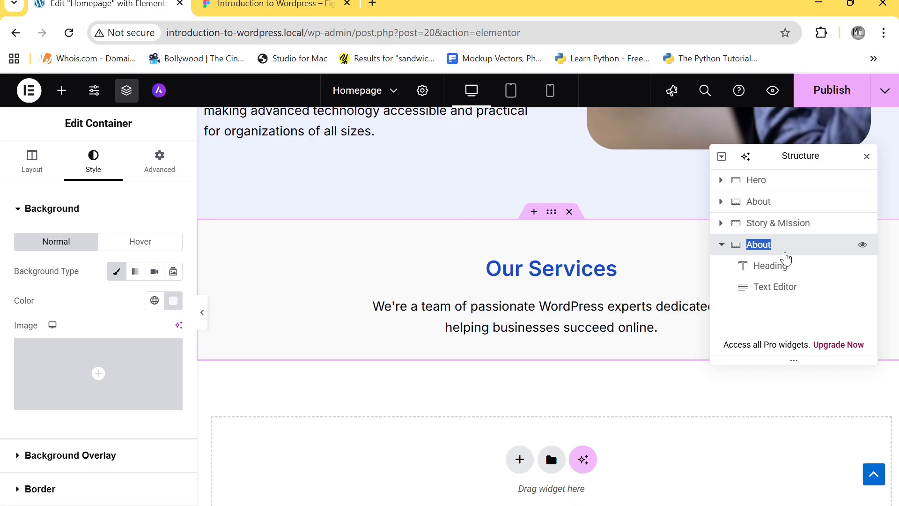
pyautogui.click(764, 272)
pyautogui.click(770, 252)
pyautogui.click(770, 293)
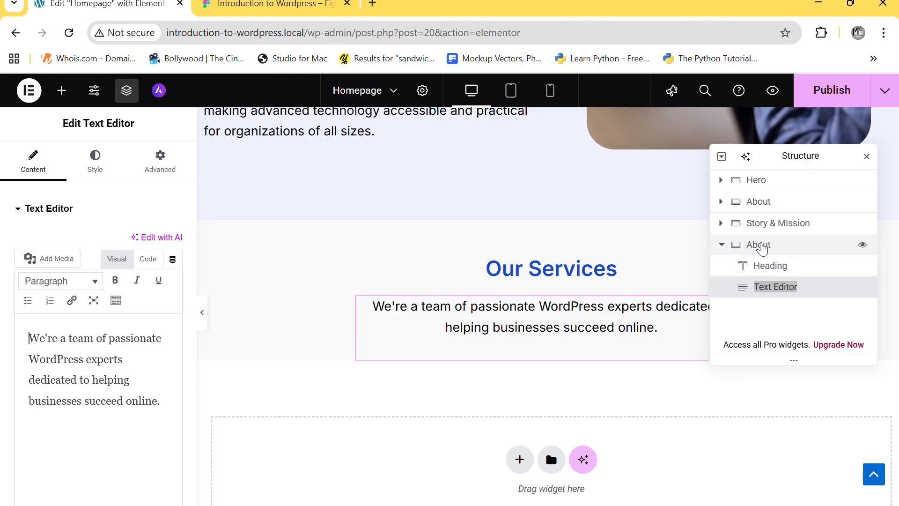
pyautogui.click(759, 246)
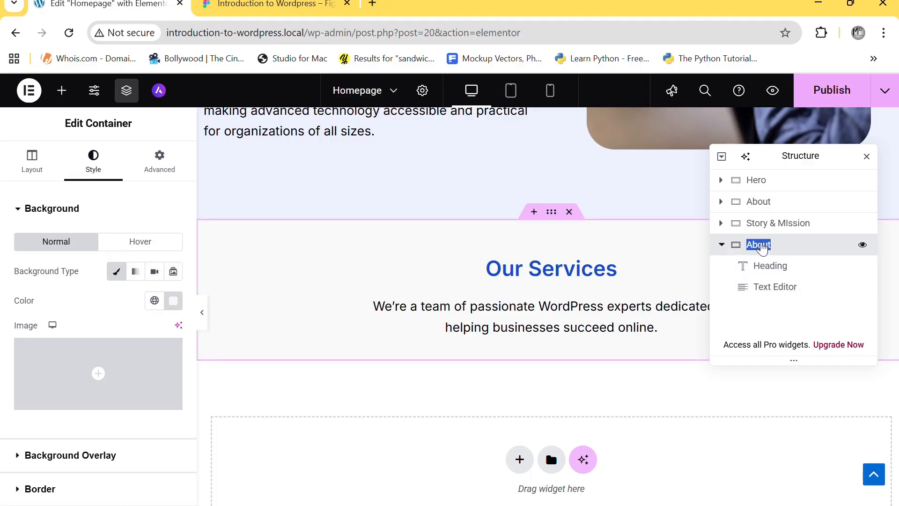
pyautogui.write('serv')
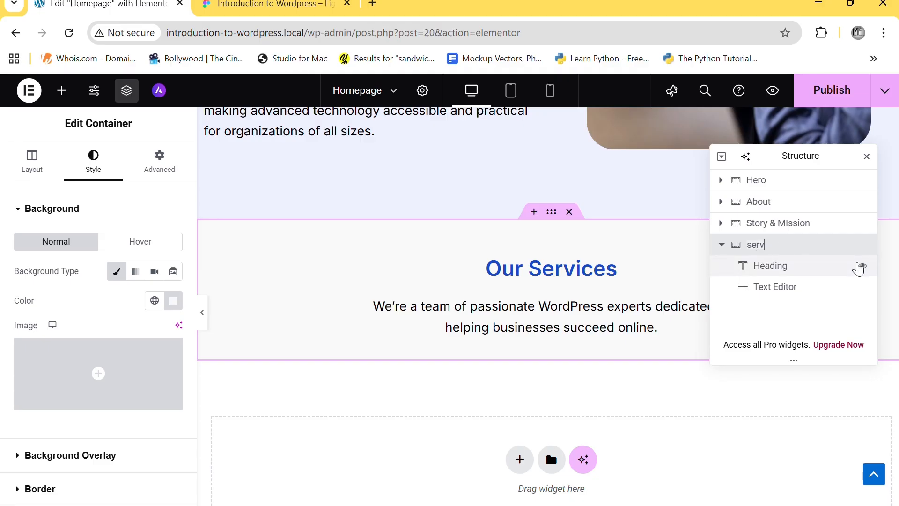
pyautogui.write('ices')
pyautogui.press('Return')
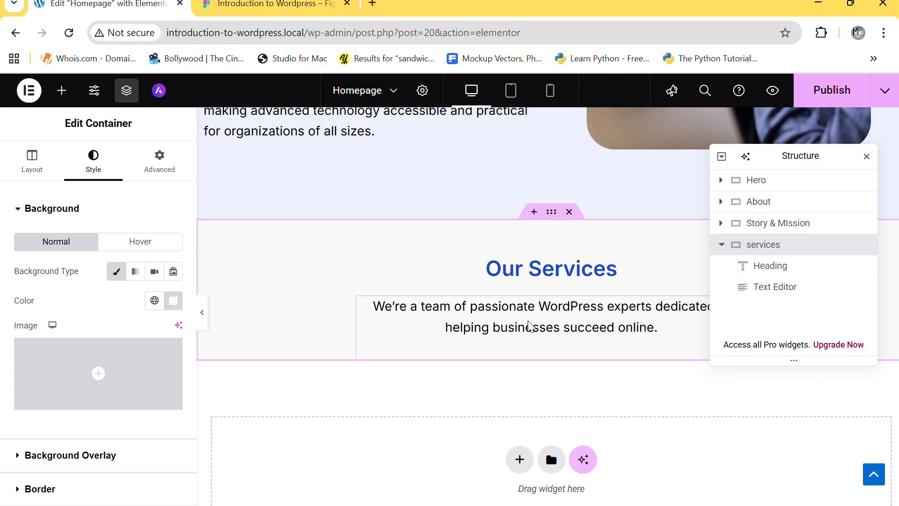
# - Copy the subtitle text below the Our Services heading in the Figma design
pyautogui.click(277, 5)
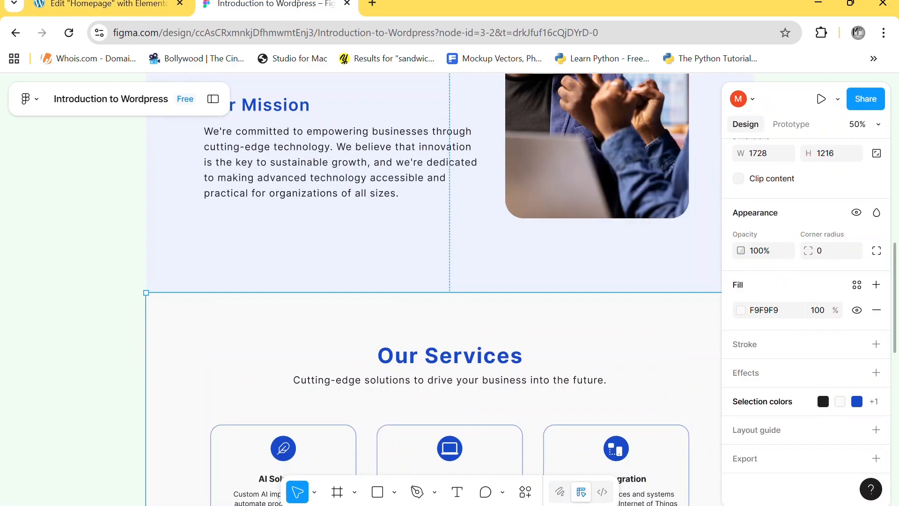
pyautogui.doubleClick(358, 381)
pyautogui.click(359, 380)
pyautogui.tripleClick(359, 381)
pyautogui.hotkey('ctrl', 'c')
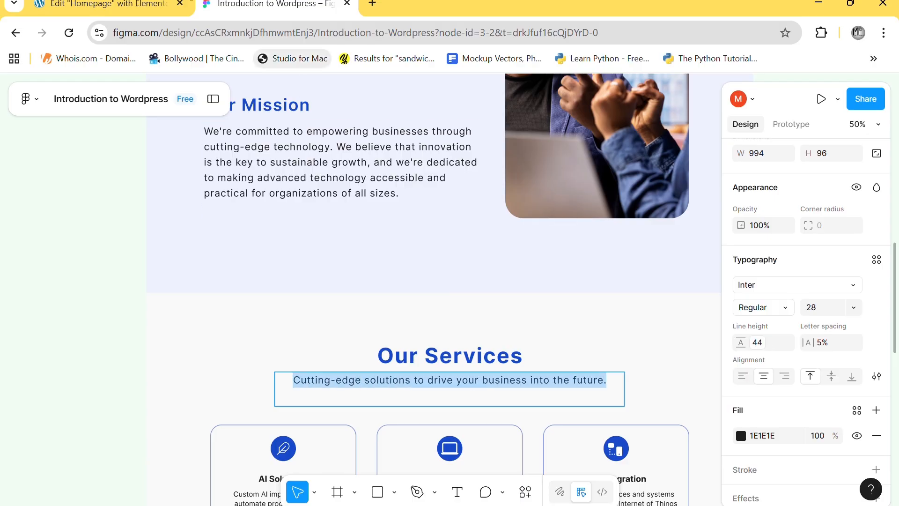
# - In Elementor, replace the services container's paragraph with "Cutting-edge solutions to drive your business into the future."
pyautogui.click(106, 5)
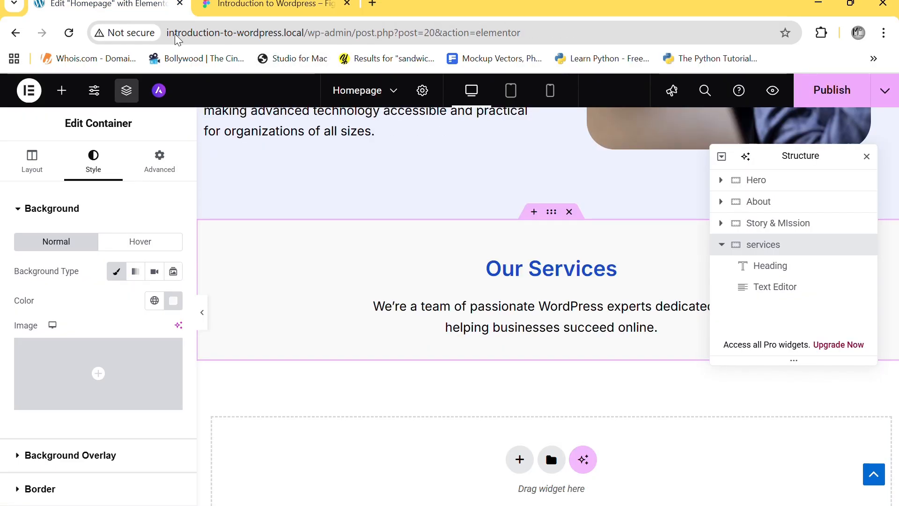
pyautogui.click(539, 327)
pyautogui.click(100, 350)
pyautogui.hotkey('ctrl', 'a')
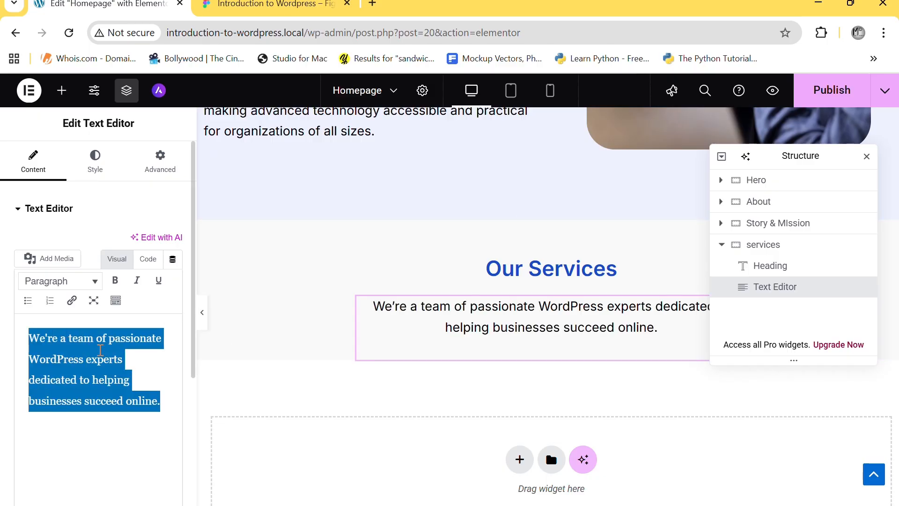
pyautogui.hotkey('ctrl', 'v')
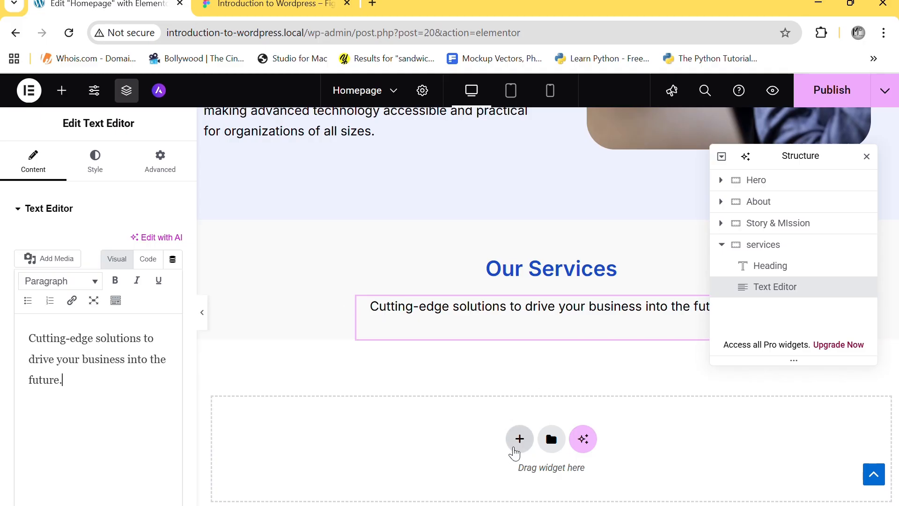
# - Switch to the Figma design, clear the text selection, and examine the arrangement of the six service cards
pyautogui.click(270, 5)
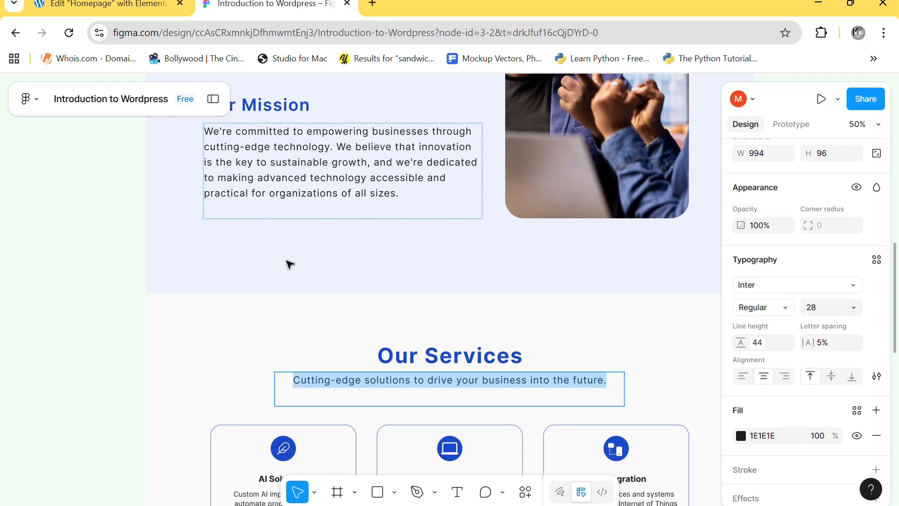
pyautogui.scroll(-2, 340, 273)
pyautogui.scroll(-3, 339, 273)
pyautogui.press('Escape')
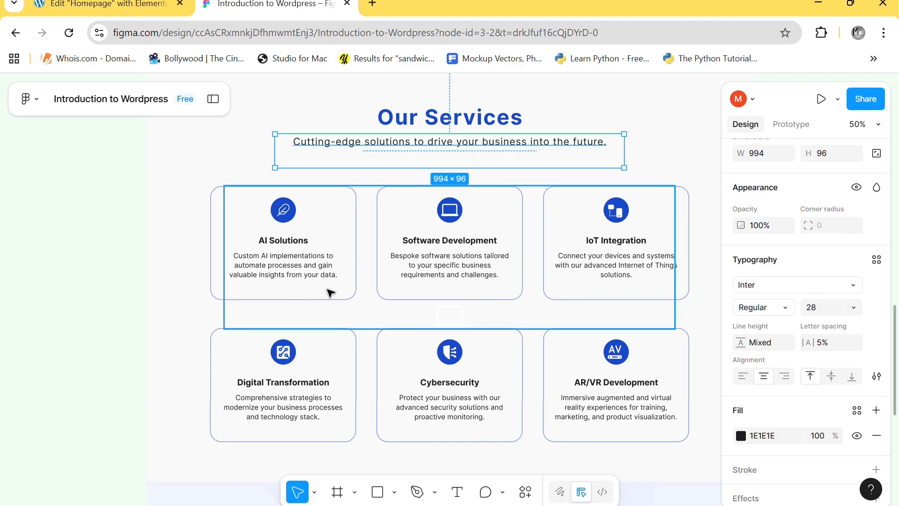
pyautogui.click(136, 228)
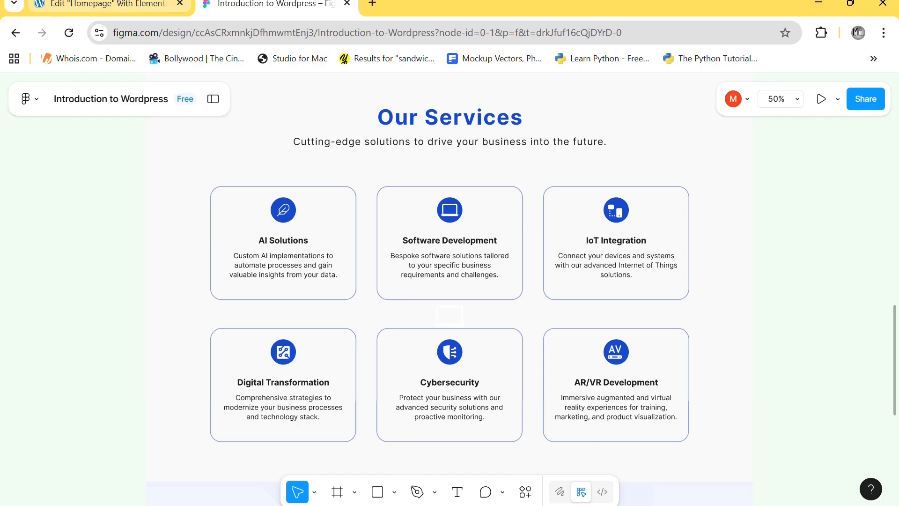
# - Switch to Elementor, close the page structure, and add a grid of three columns by two rows below the services container
pyautogui.moveTo(120, 2)
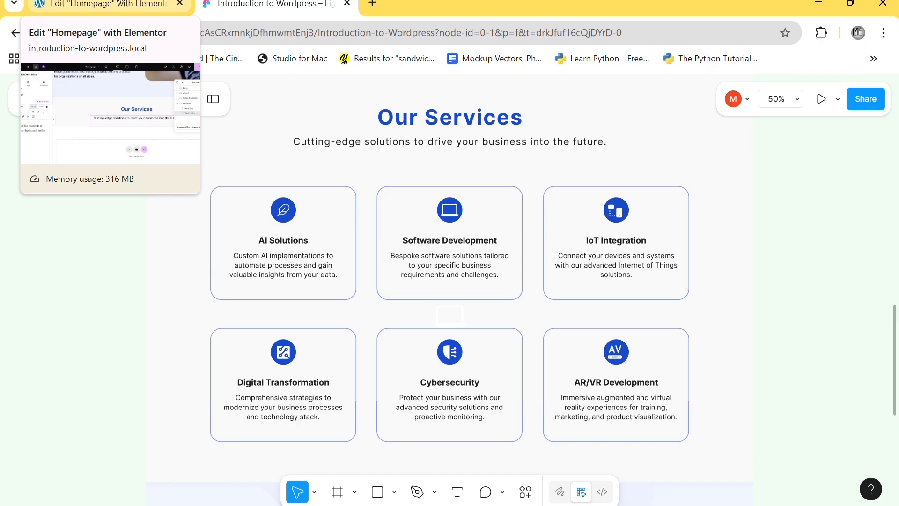
pyautogui.click(120, 2)
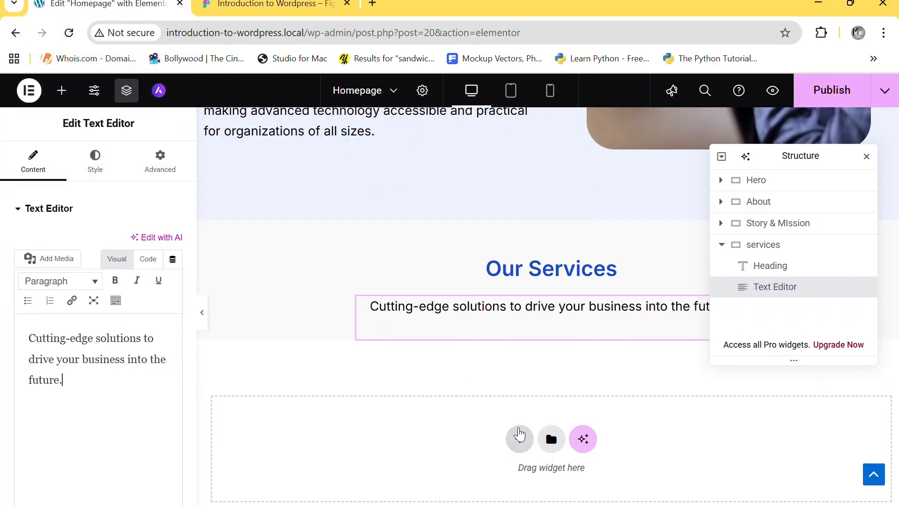
pyautogui.click(519, 436)
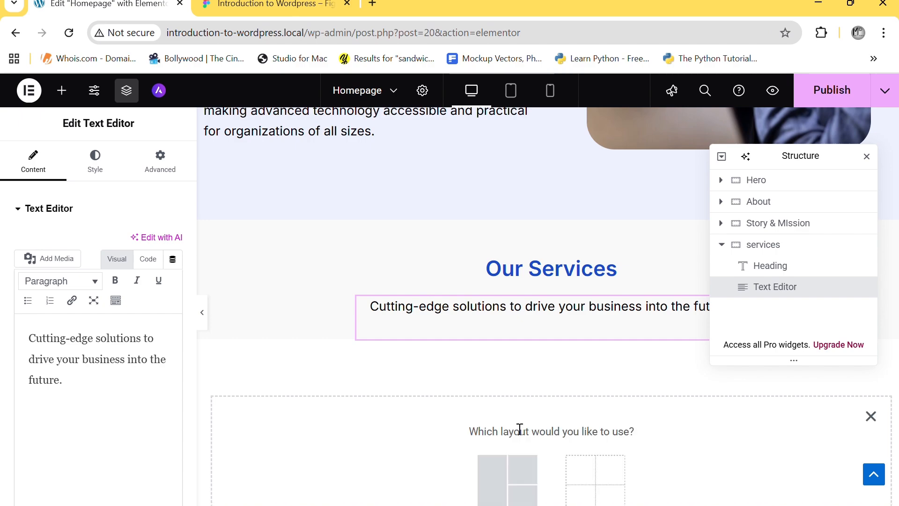
pyautogui.scroll(-2, 520, 430)
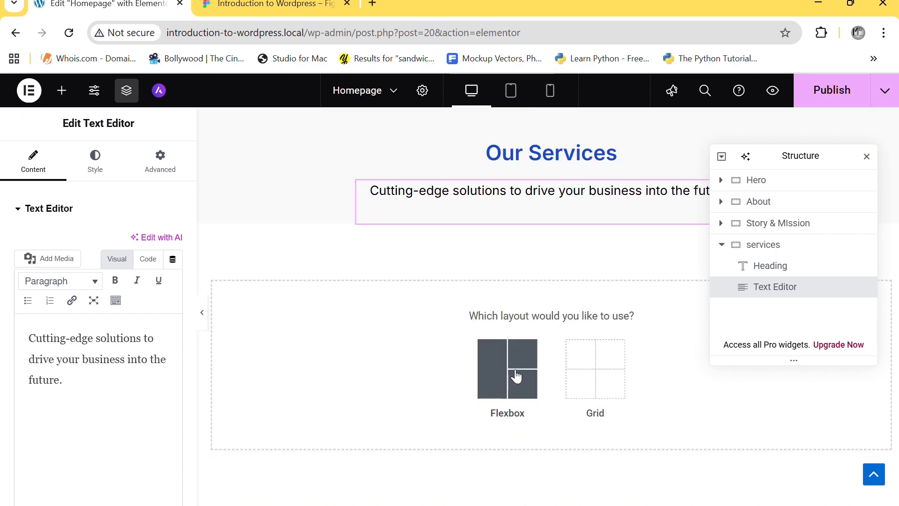
pyautogui.click(585, 368)
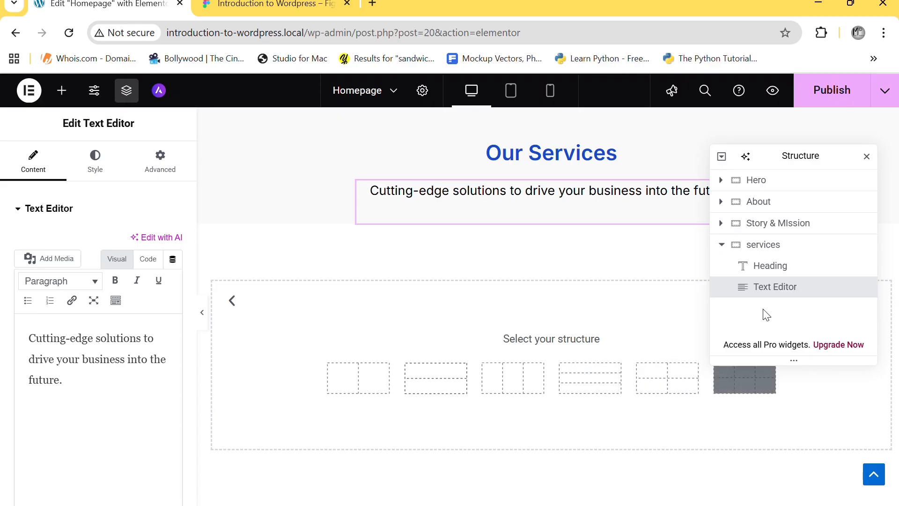
pyautogui.click(867, 157)
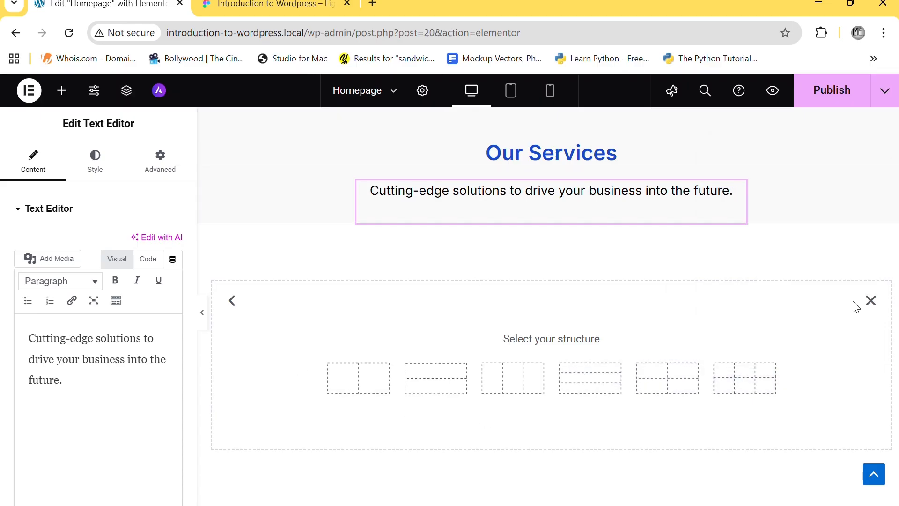
pyautogui.click(869, 302)
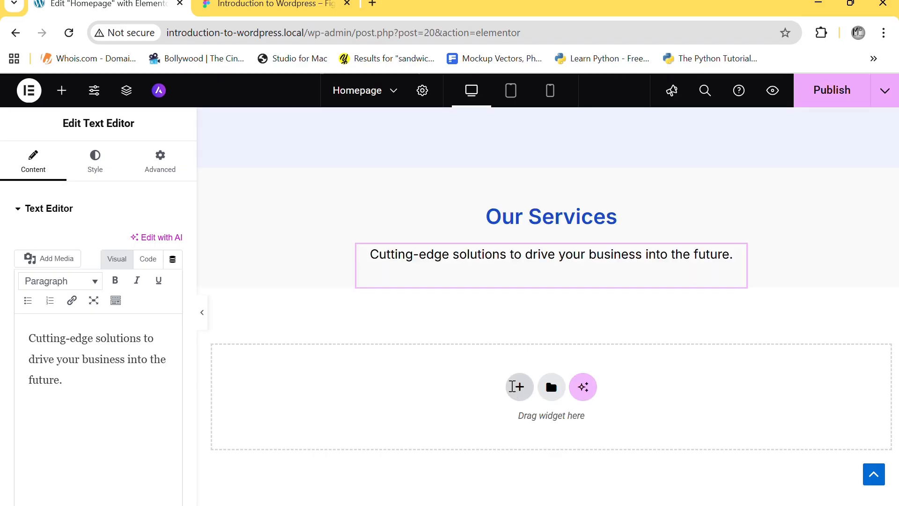
pyautogui.click(515, 385)
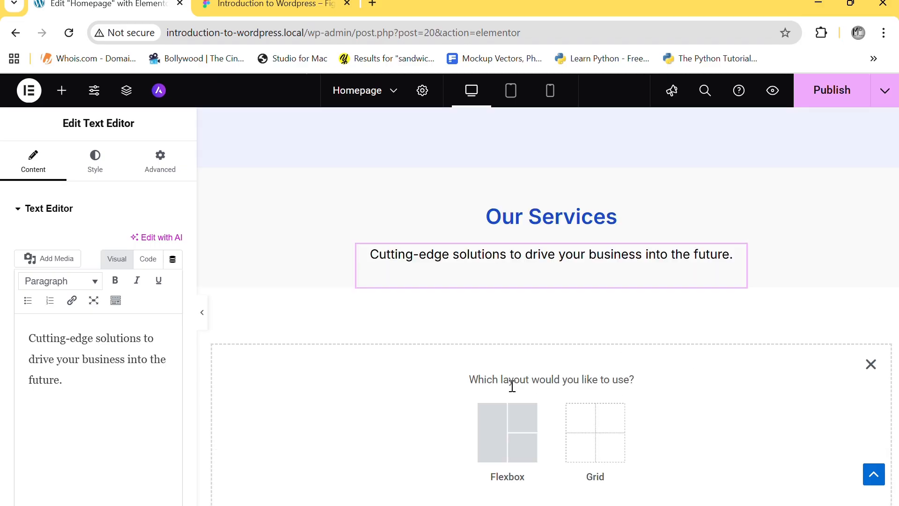
pyautogui.click(609, 417)
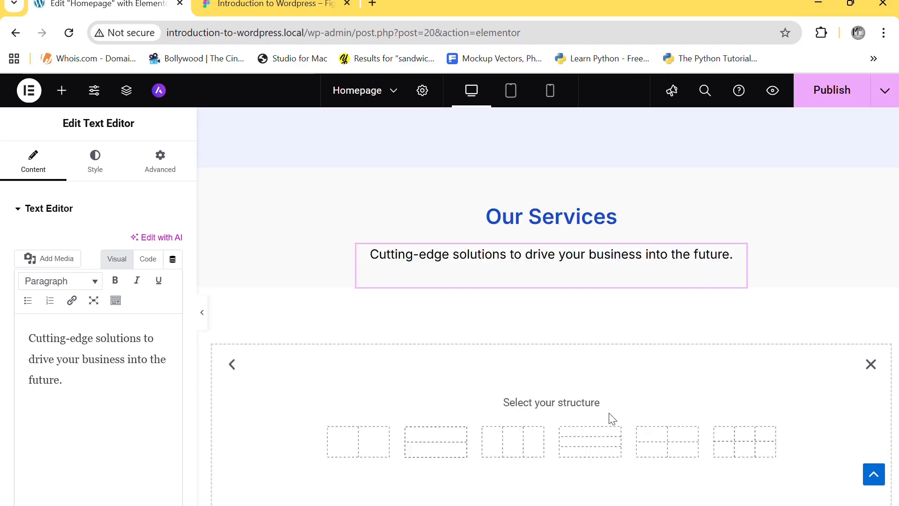
pyautogui.click(747, 442)
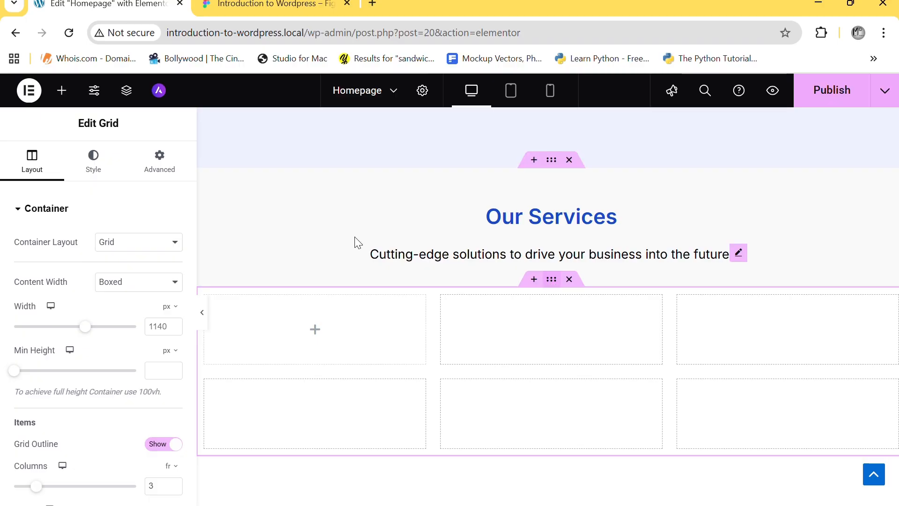
# - Give the new grid a classic background with the color #f9f9f9
pyautogui.click(84, 164)
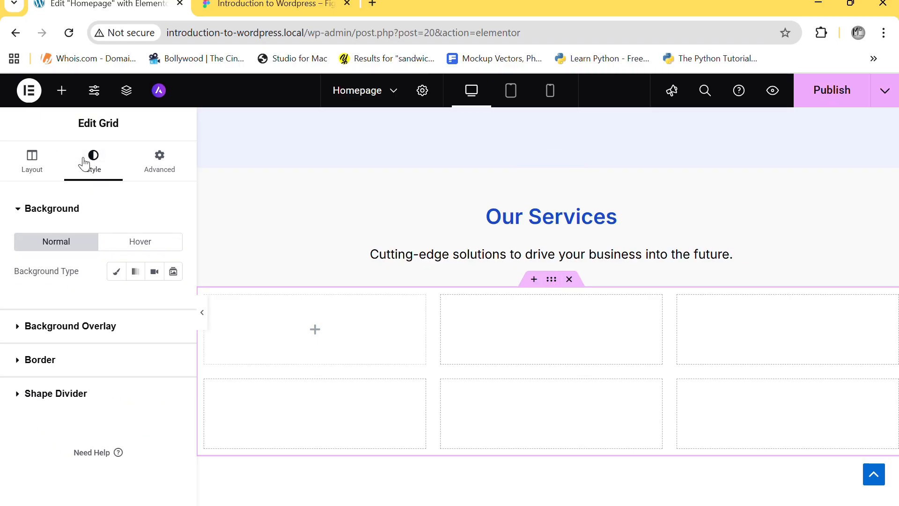
pyautogui.click(114, 273)
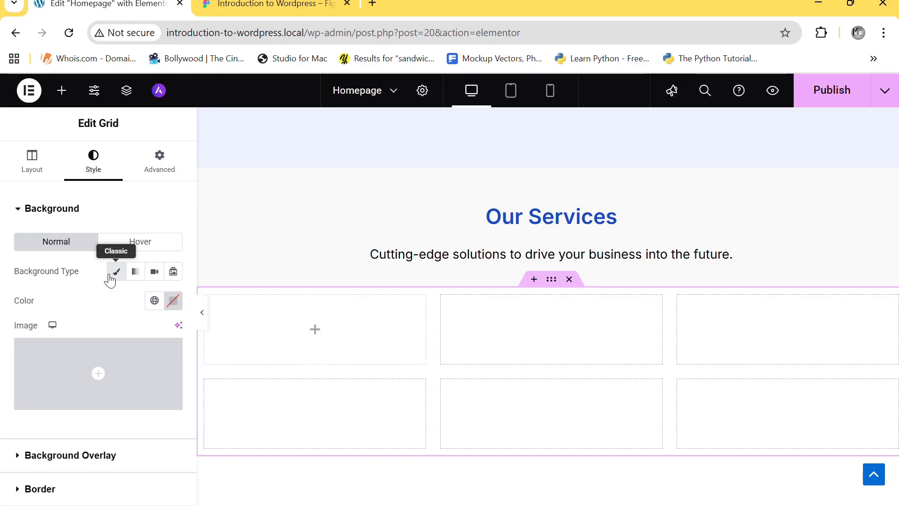
pyautogui.click(154, 301)
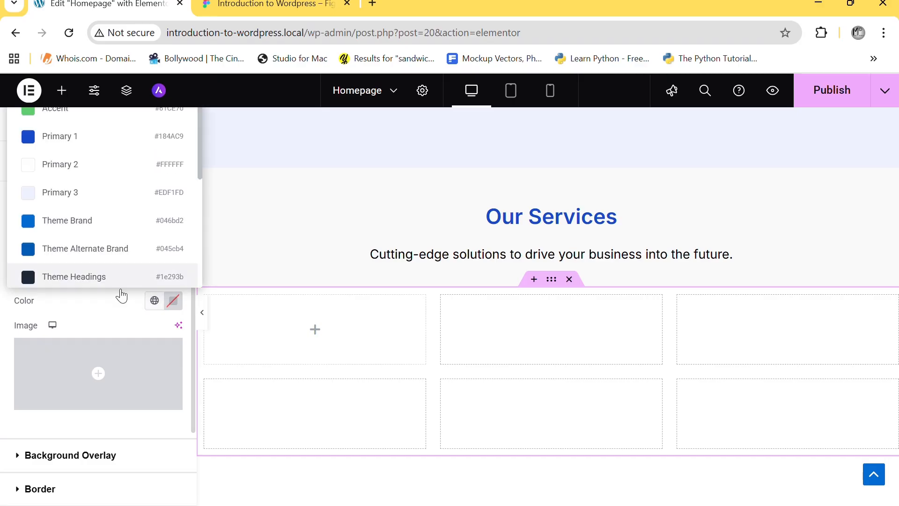
pyautogui.click(174, 300)
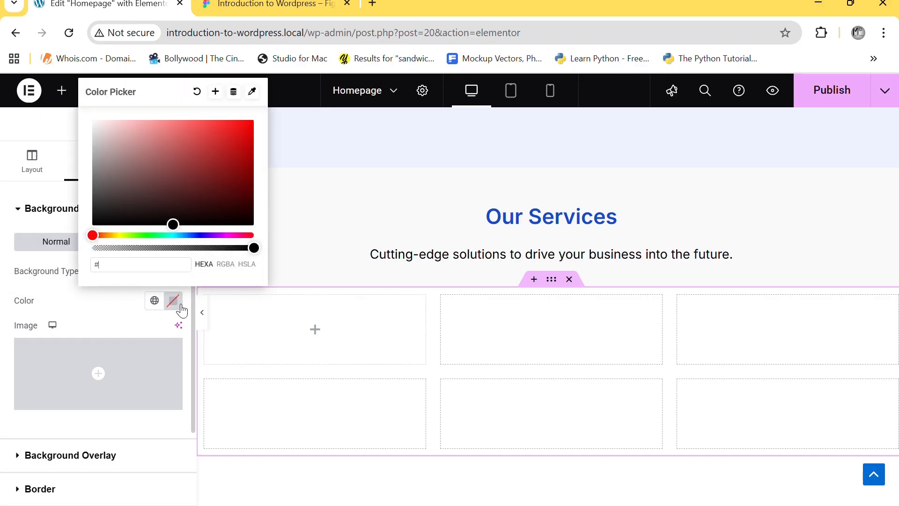
pyautogui.write('#f9f9f9')
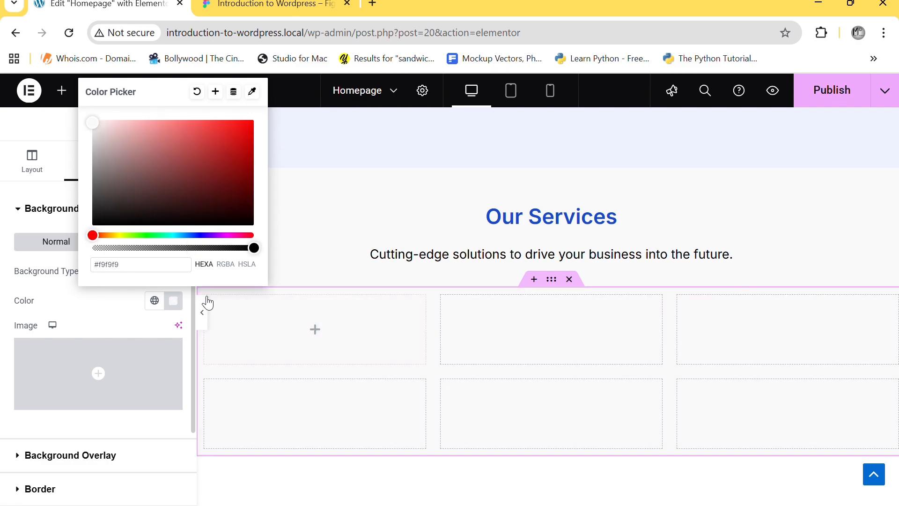
pyautogui.click(365, 401)
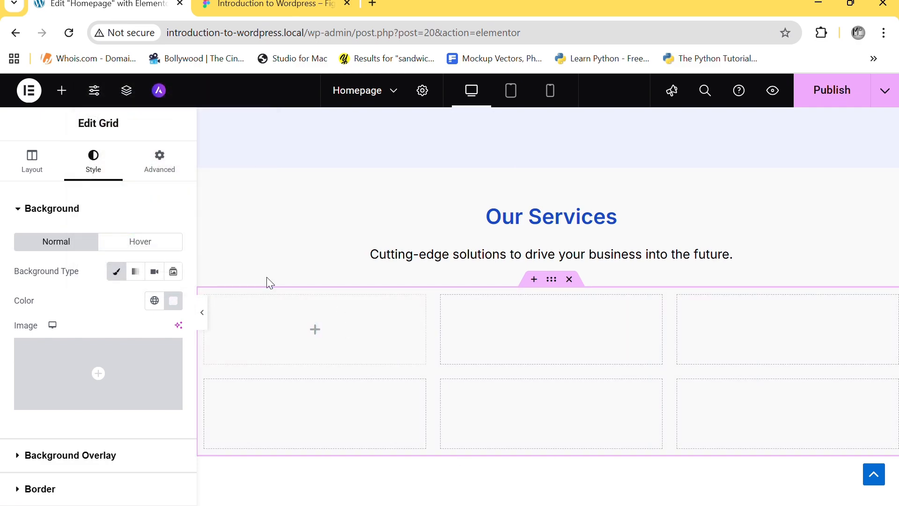
# - Find the Icon Box widget by searching for "box" and place it in the grid's first cell
pyautogui.click(60, 93)
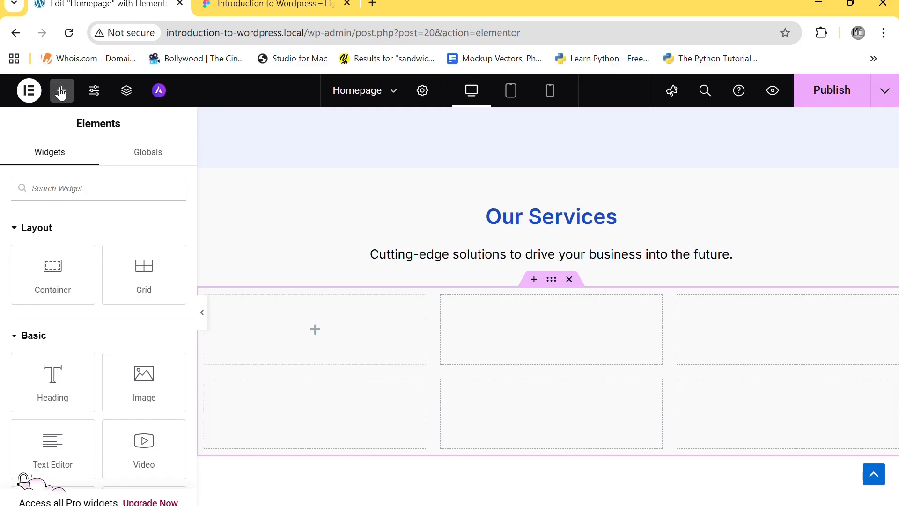
pyautogui.write('ic')
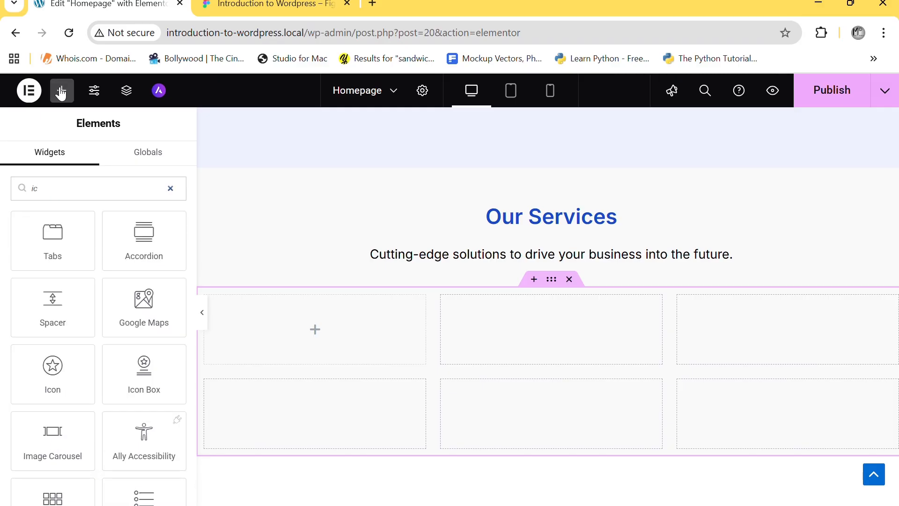
pyautogui.press('BackSpace')
pyautogui.press('BackSpace')
pyautogui.write('box')
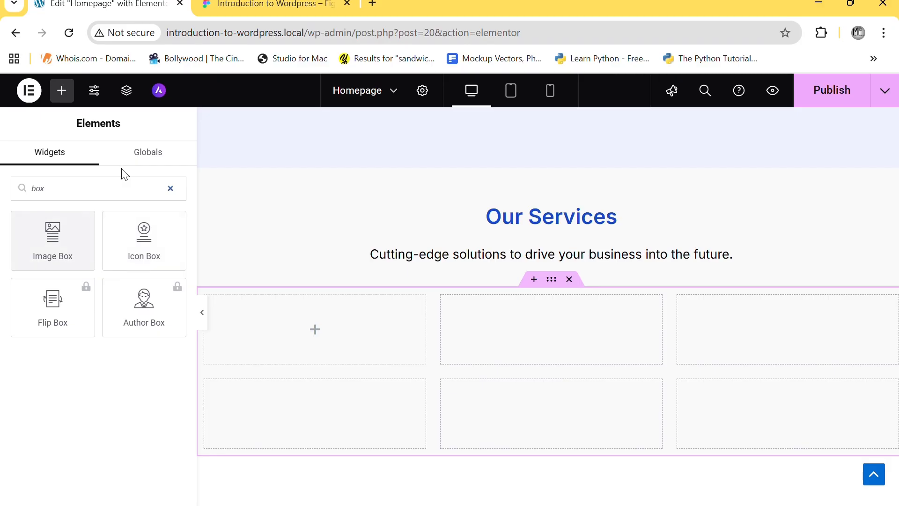
pyautogui.moveTo(140, 235); pyautogui.dragTo(283, 315)
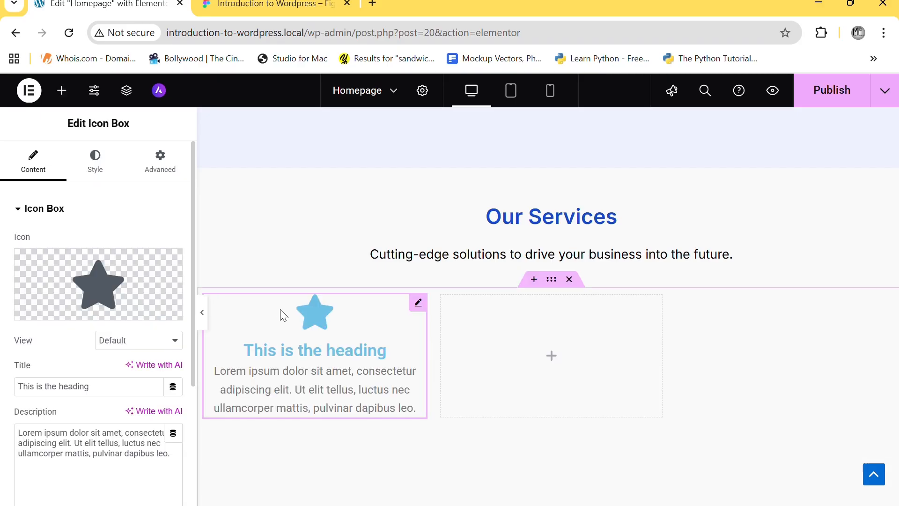
# - After checking the card spacing in Figma, set the icon box's margin and padding to 30 px on all sides and preview it without the editing panel
pyautogui.click(260, 4)
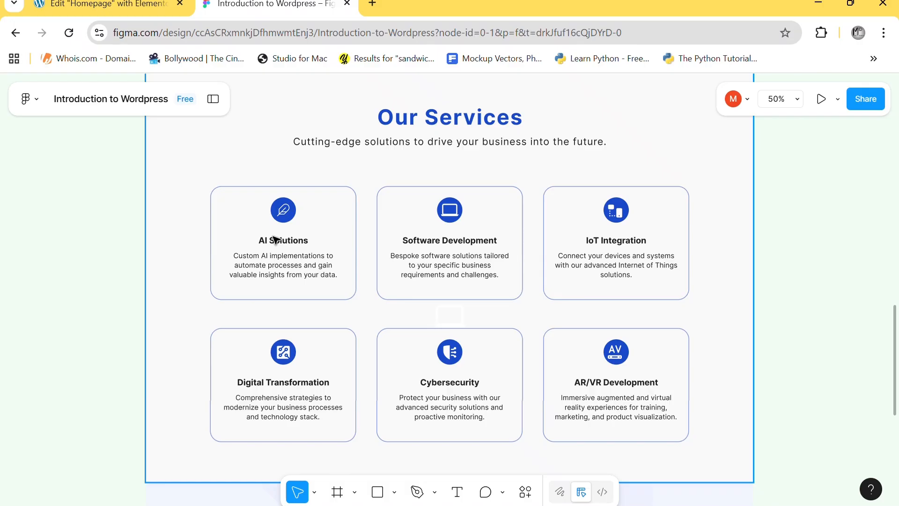
pyautogui.click(153, 5)
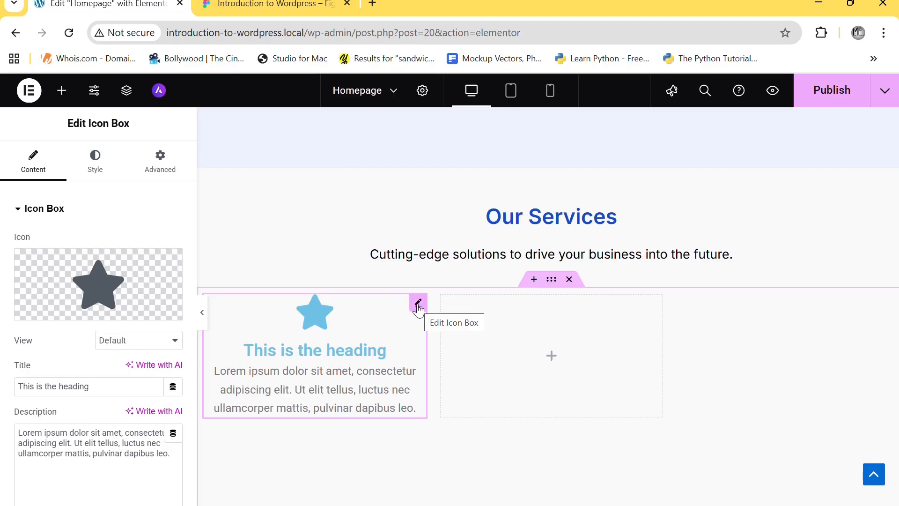
pyautogui.click(161, 162)
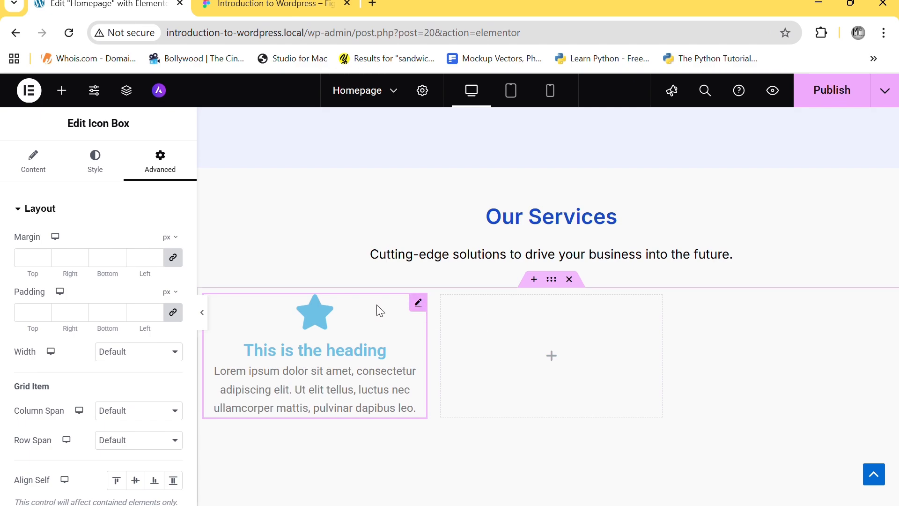
pyautogui.click(144, 259)
pyautogui.write('30')
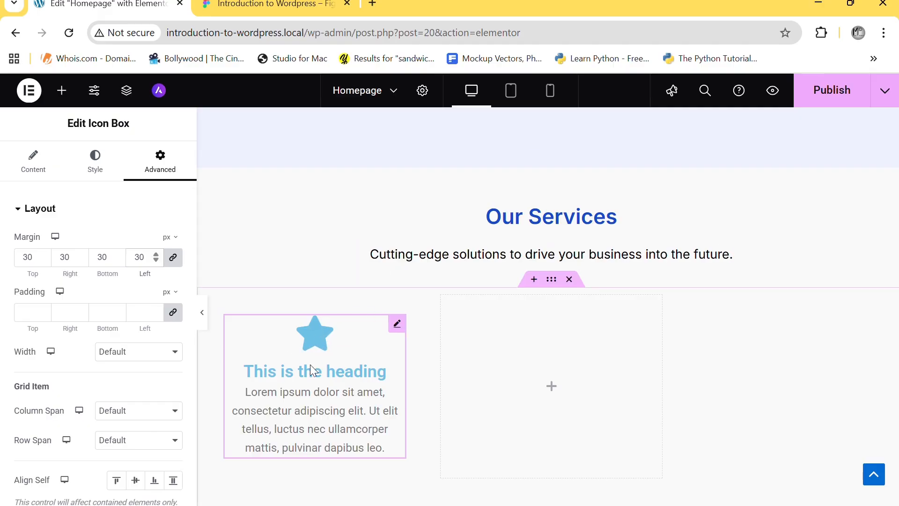
pyautogui.click(139, 314)
pyautogui.write('30')
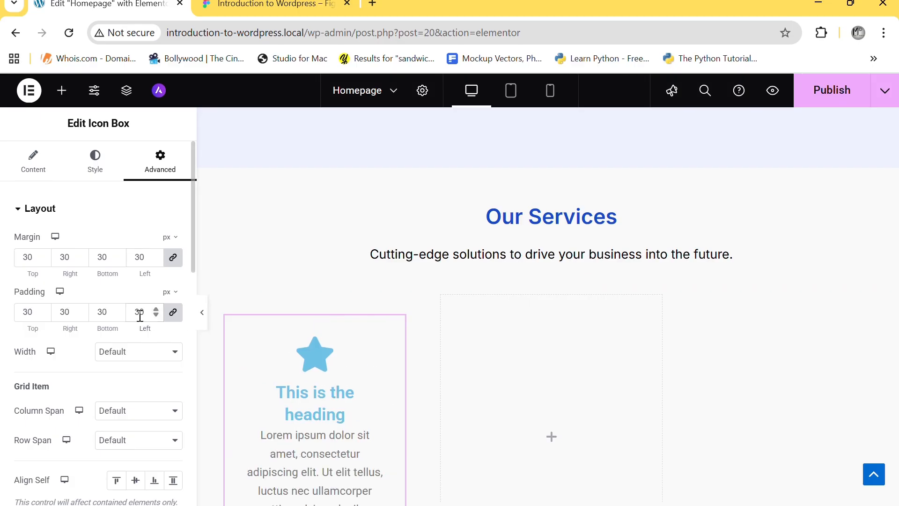
pyautogui.click(203, 317)
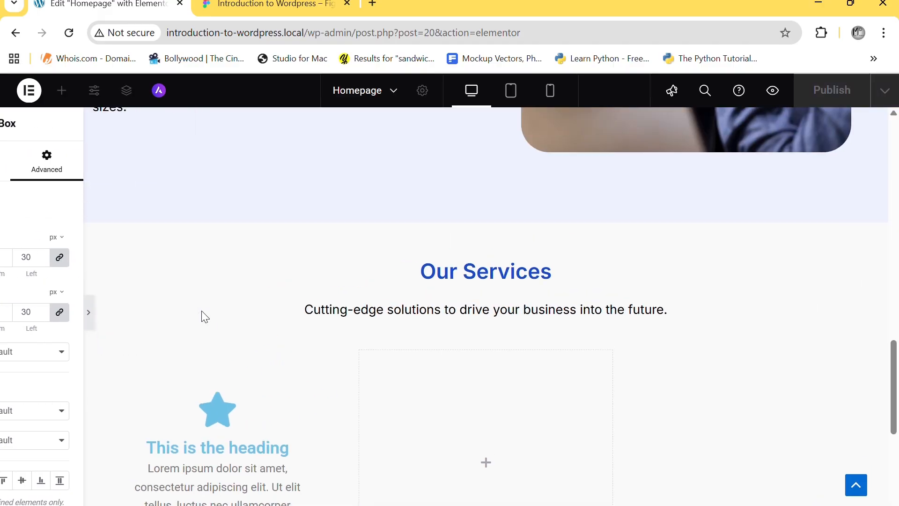
pyautogui.scroll(-5, 201, 311)
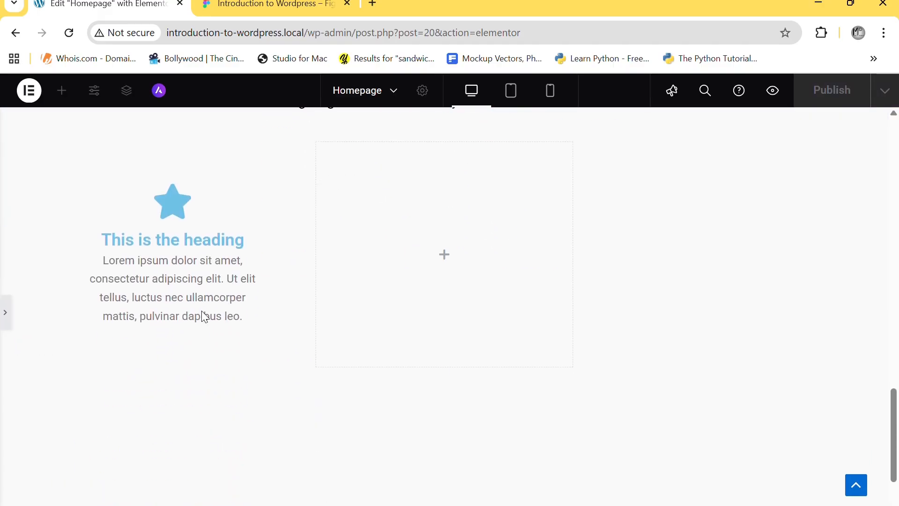
pyautogui.click(5, 328)
pyautogui.scroll(2, 416, 255)
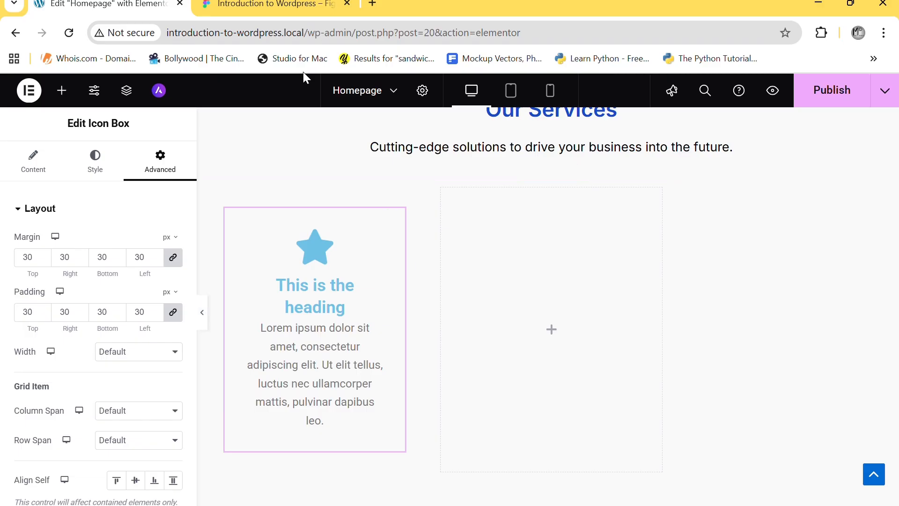
# - Switch to the Figma design and inspect the typography of the AI Solutions card's title and description
pyautogui.click(227, 3)
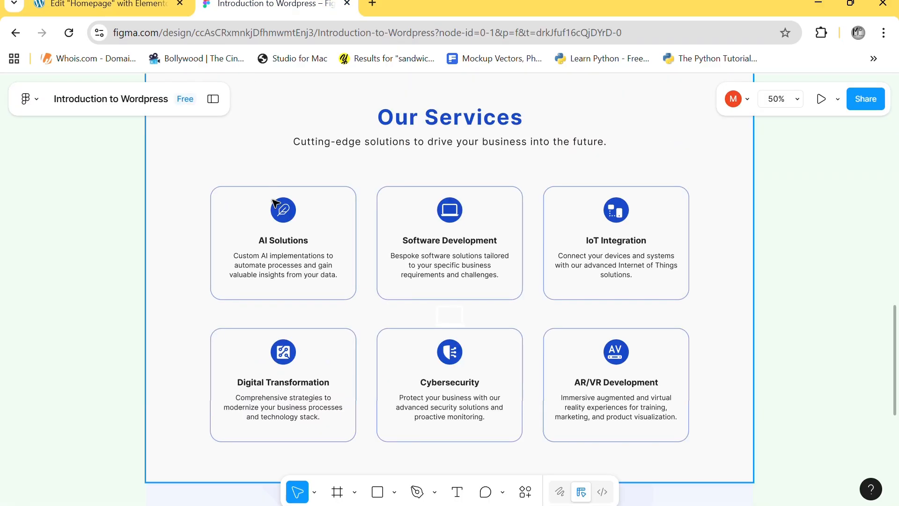
pyautogui.click(272, 243)
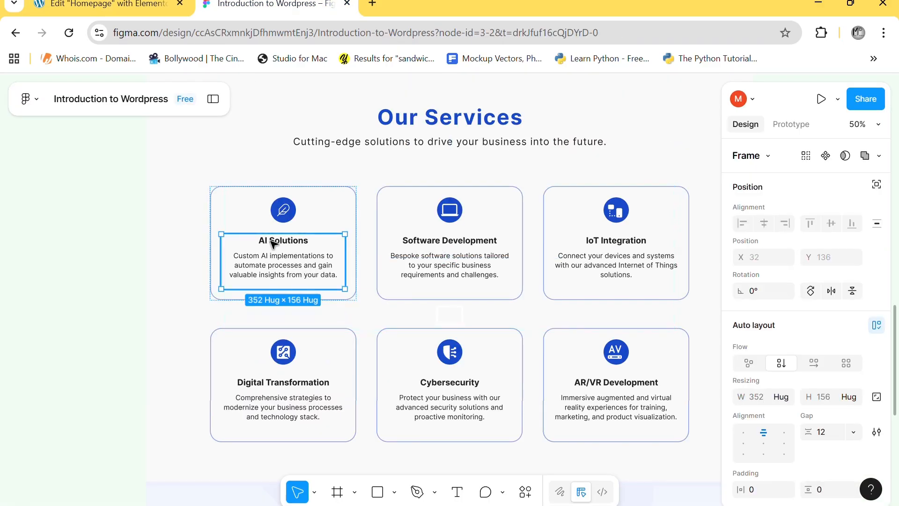
pyautogui.click(272, 242)
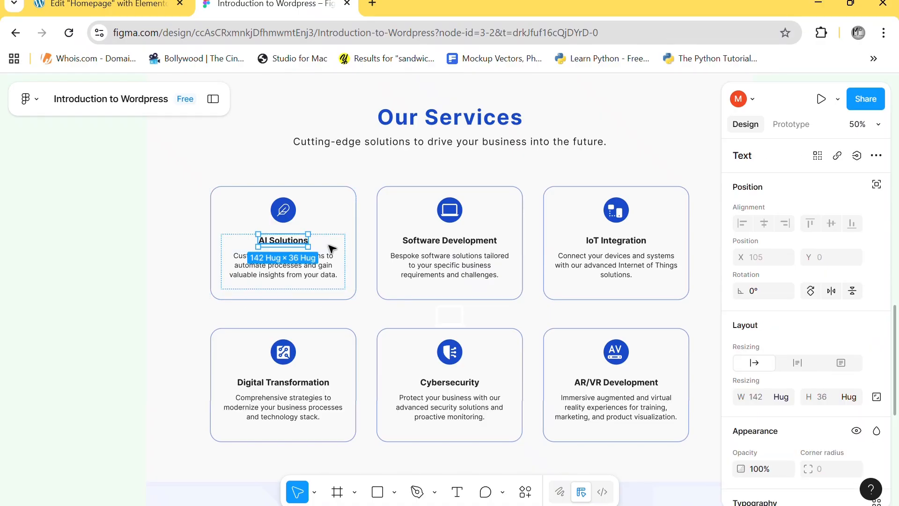
pyautogui.scroll(-3, 785, 354)
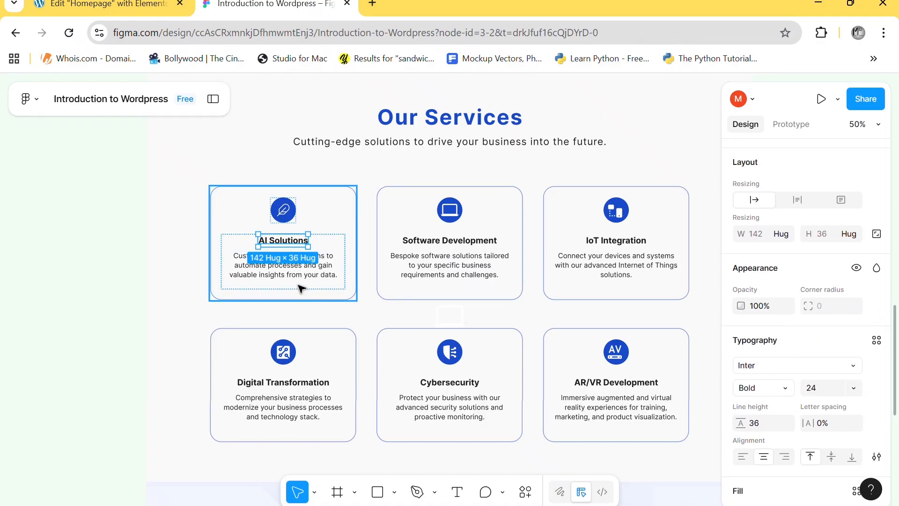
pyautogui.click(276, 275)
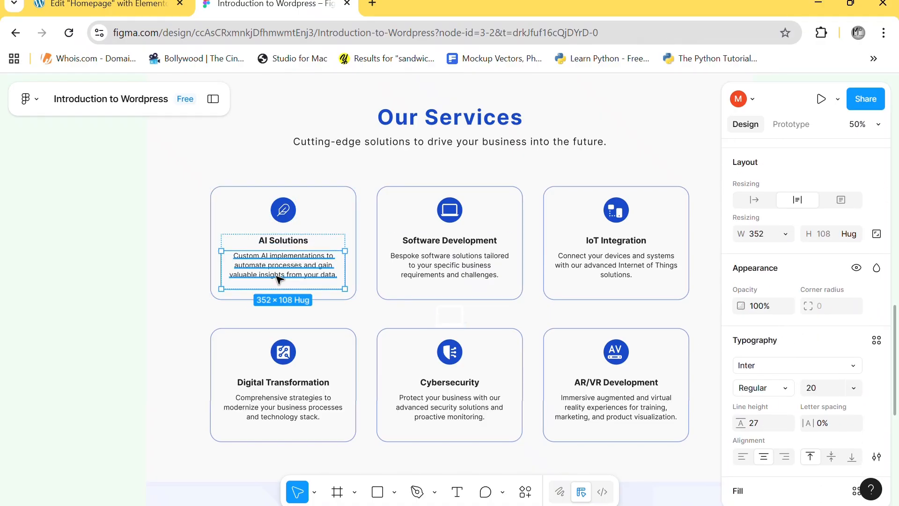
pyautogui.click(100, 223)
# - Copy the title text "AI Solutions" from the first Figma card and switch back to Elementor
pyautogui.click(295, 244)
pyautogui.doubleClick(294, 244)
pyautogui.doubleClick(295, 244)
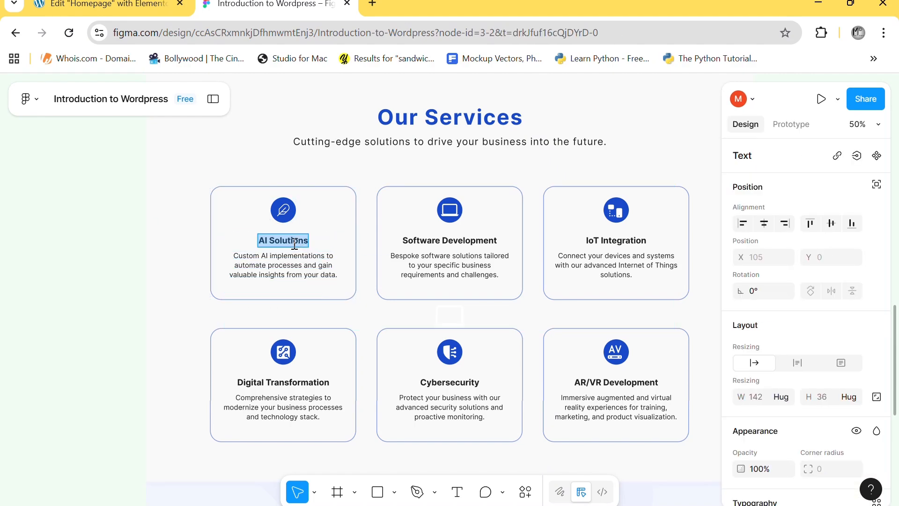
pyautogui.click(112, 3)
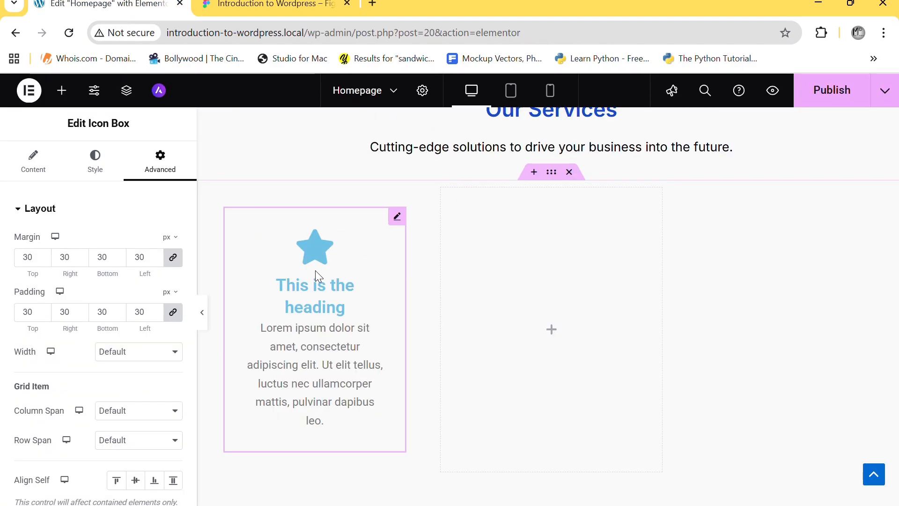
# - Replace the icon box's placeholder title with "AI Solutions"
pyautogui.click(28, 154)
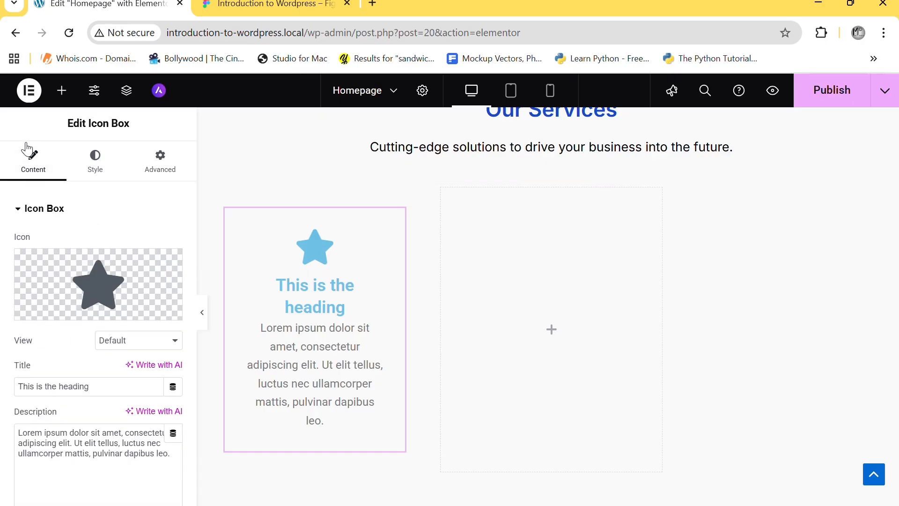
pyautogui.tripleClick(78, 385)
pyautogui.write('AI Solutions')
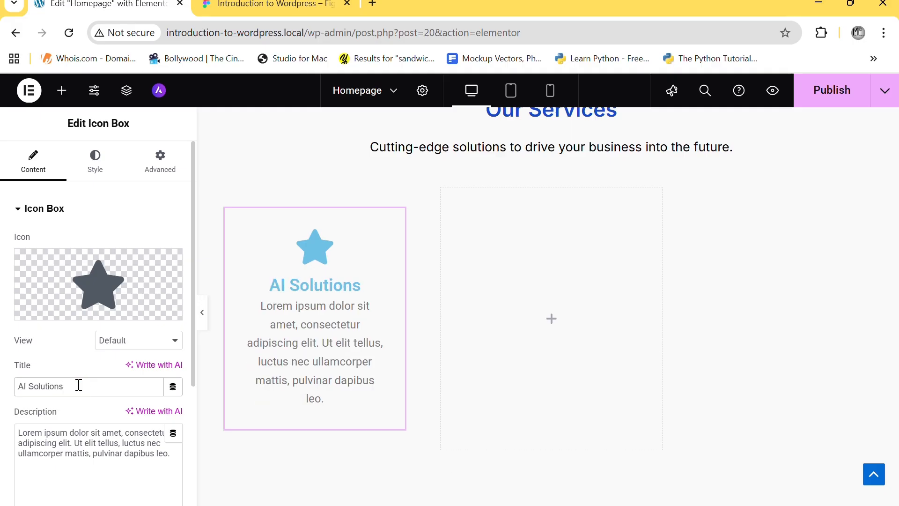
# - Copy the AI Solutions card's description from the Figma design and replace the Elementor icon box's placeholder description with it
pyautogui.click(251, 7)
pyautogui.click(275, 262)
pyautogui.doubleClick(277, 266)
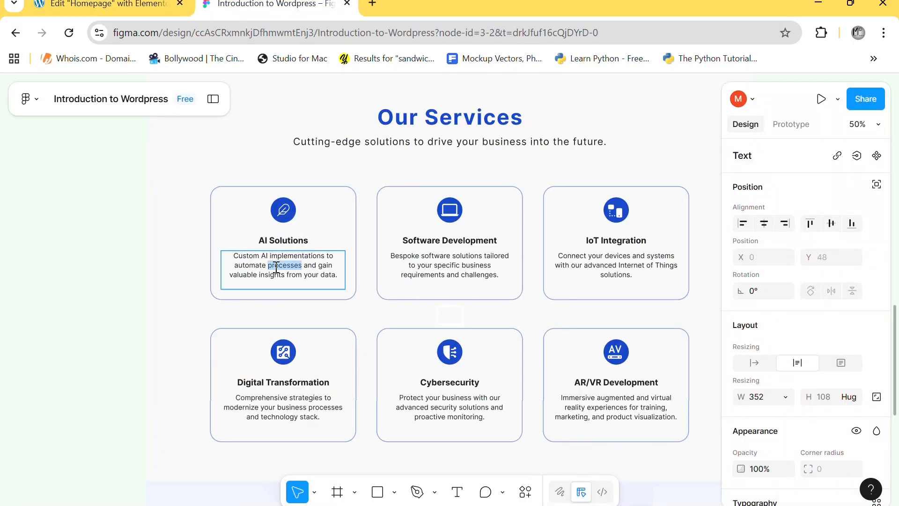
pyautogui.hotkey('ctrl', 'a')
pyautogui.hotkey('ctrl', 'c')
pyautogui.click(108, 6)
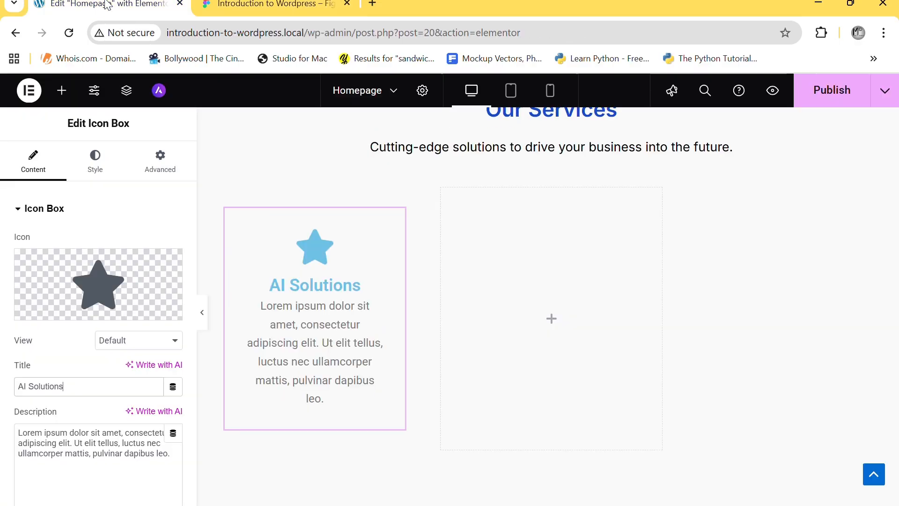
pyautogui.click(81, 449)
pyautogui.hotkey('ctrl', 'a')
pyautogui.hotkey('ctrl', 'v')
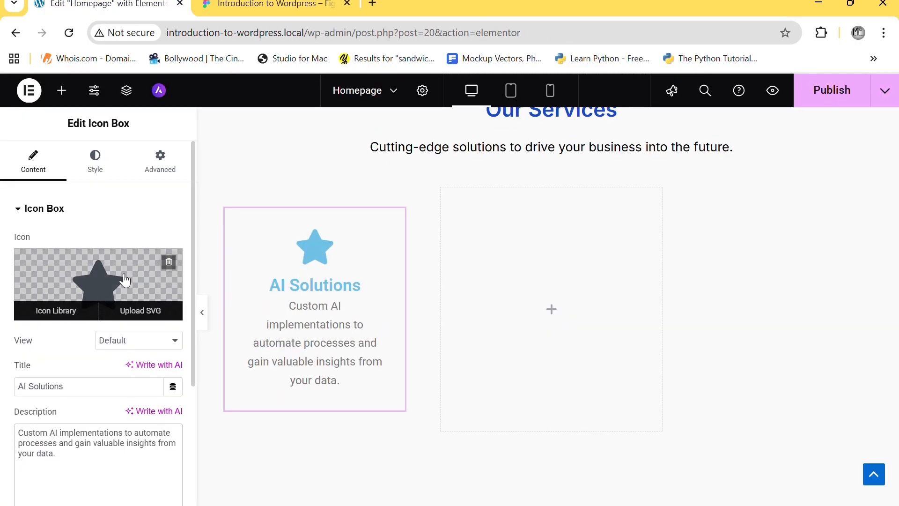
# - Set the icon box title's normal colour to the global colour Primary 1 (#184AC9)
pyautogui.click(108, 174)
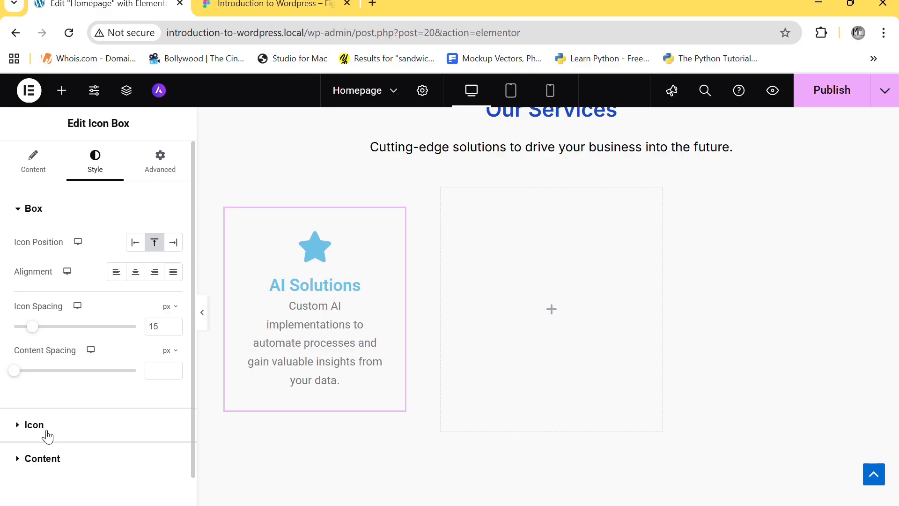
pyautogui.click(44, 458)
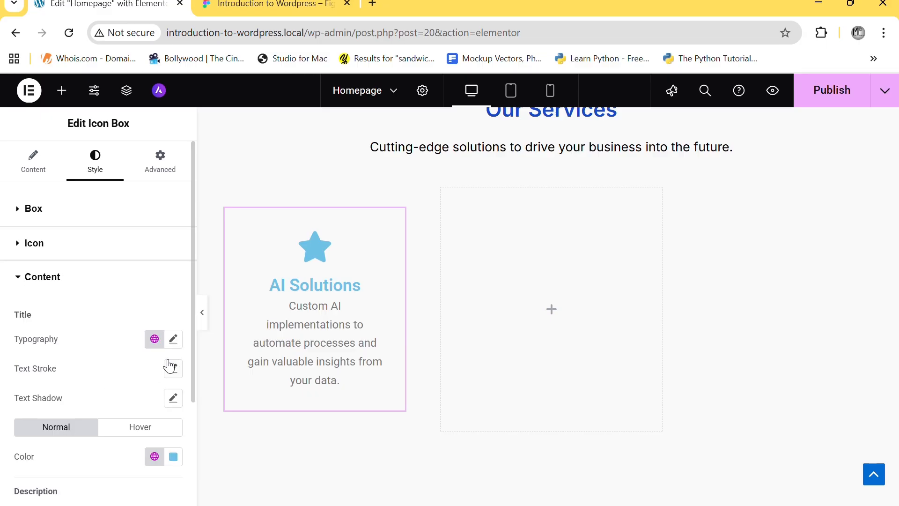
pyautogui.scroll(-2, 149, 410)
pyautogui.scroll(-3, 150, 411)
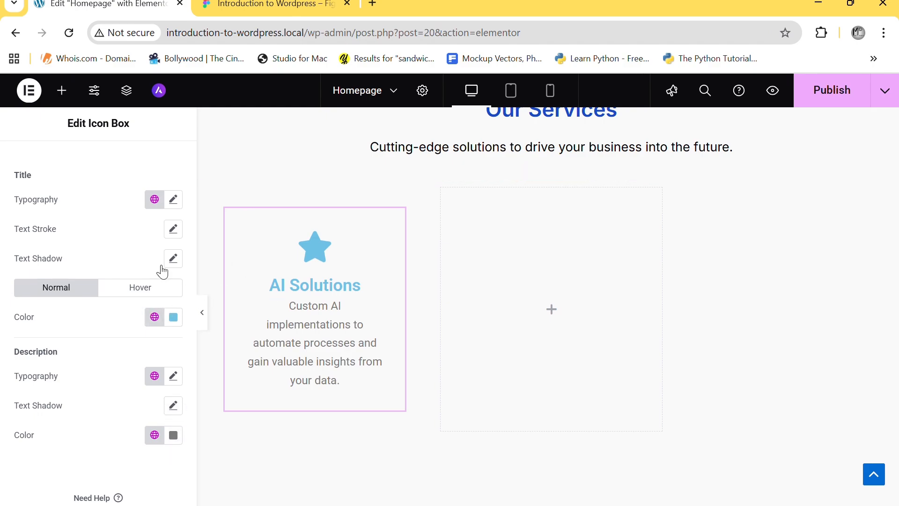
pyautogui.click(155, 317)
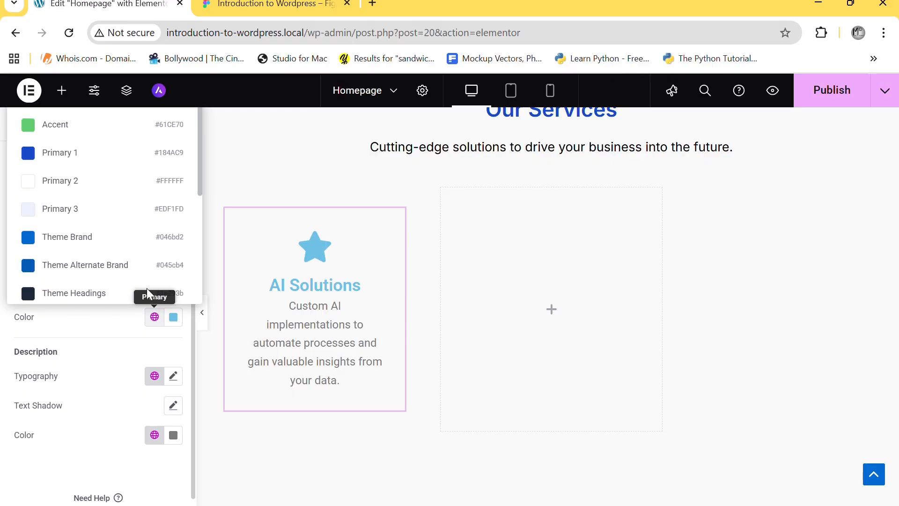
pyautogui.click(105, 155)
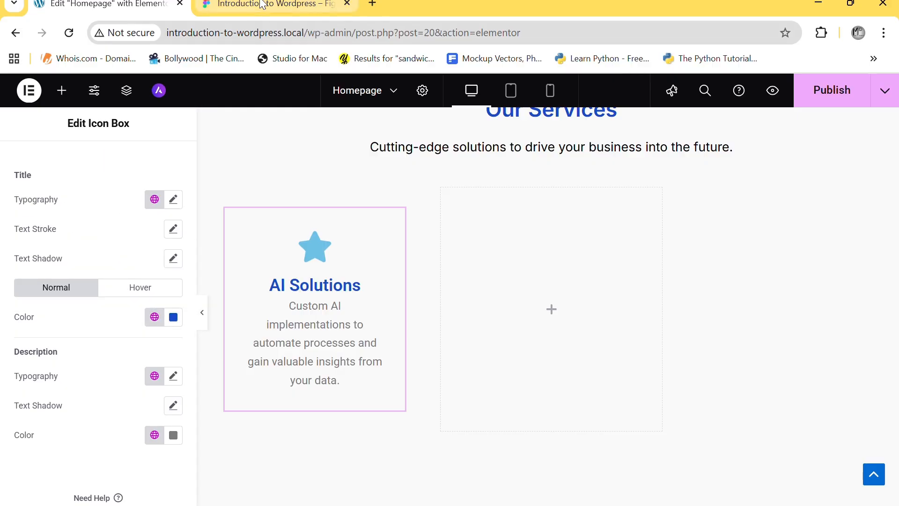
# - After checking the AI Solutions card in Figma, set the icon box description's colour in Elementor to the black global colour
pyautogui.click(263, 4)
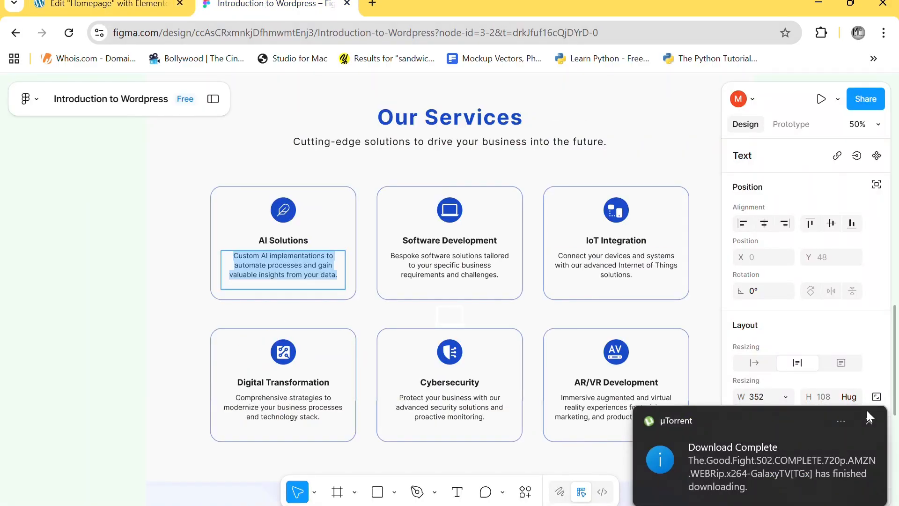
pyautogui.click(869, 421)
pyautogui.click(140, 4)
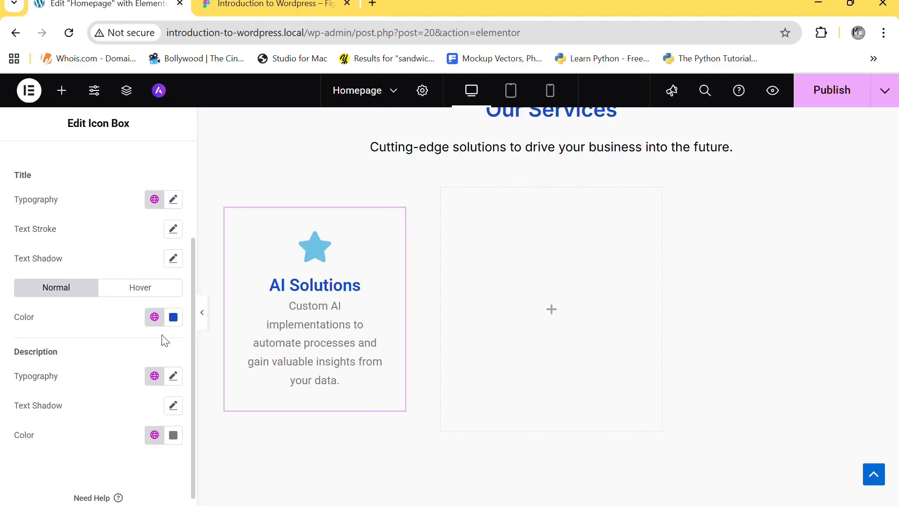
pyautogui.click(154, 438)
pyautogui.scroll(-3, 101, 253)
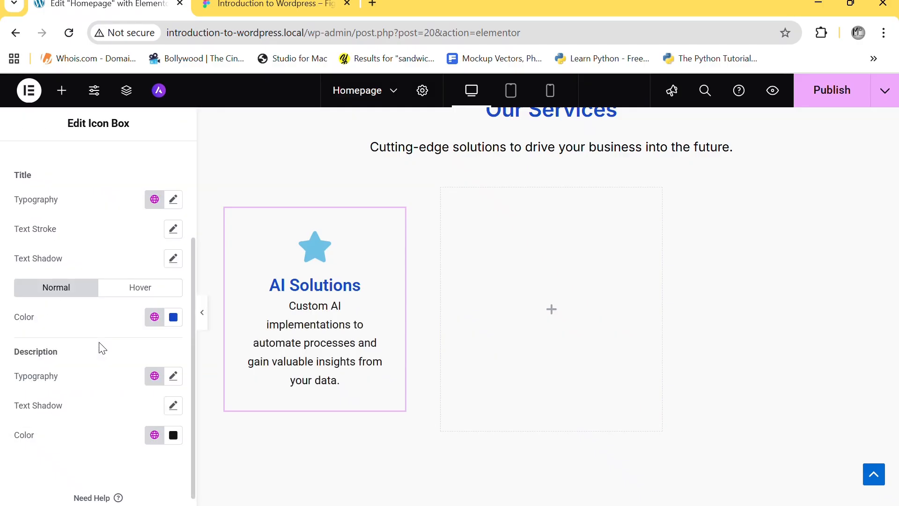
# - Set the icon box title's typography to the Inter font family at 18 px
pyautogui.click(173, 200)
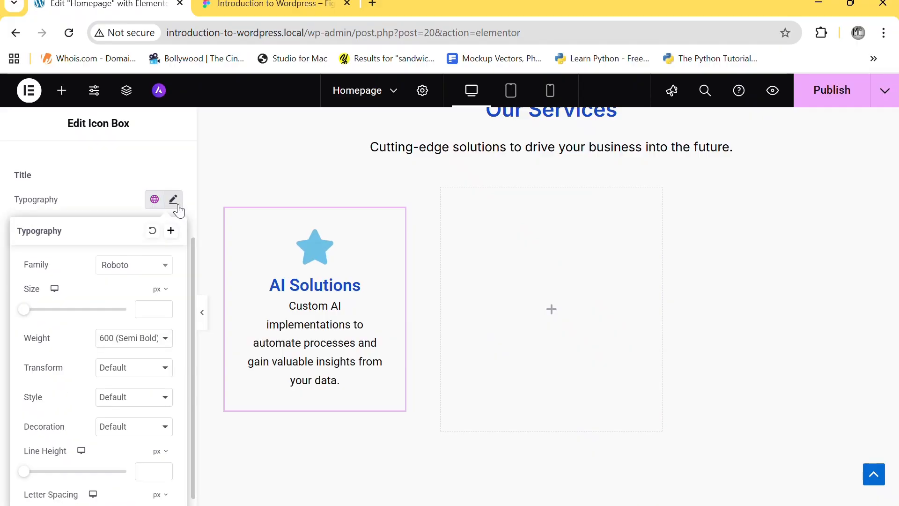
pyautogui.click(141, 266)
pyautogui.write('inter')
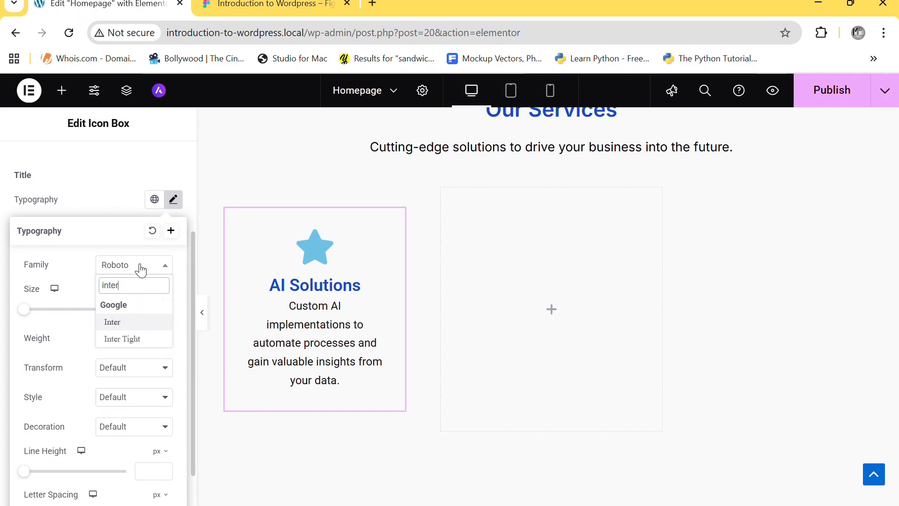
pyautogui.click(129, 321)
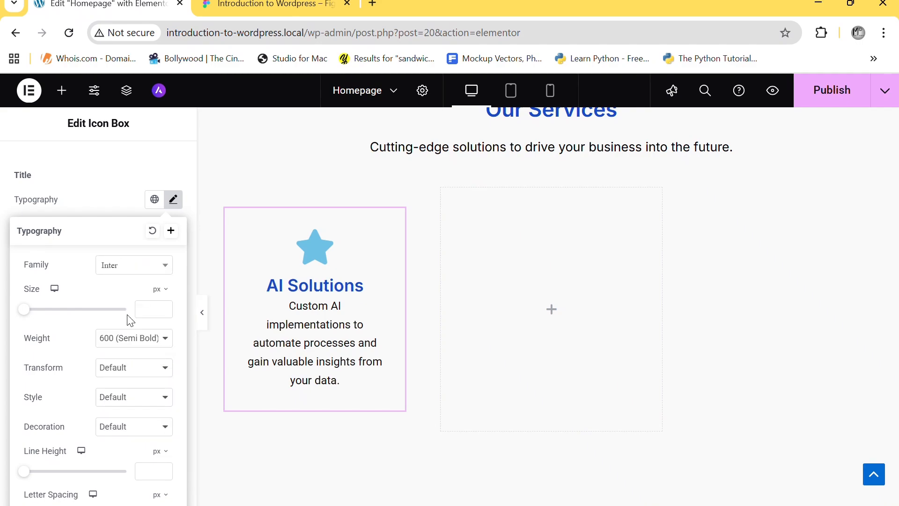
pyautogui.click(154, 310)
pyautogui.write('18')
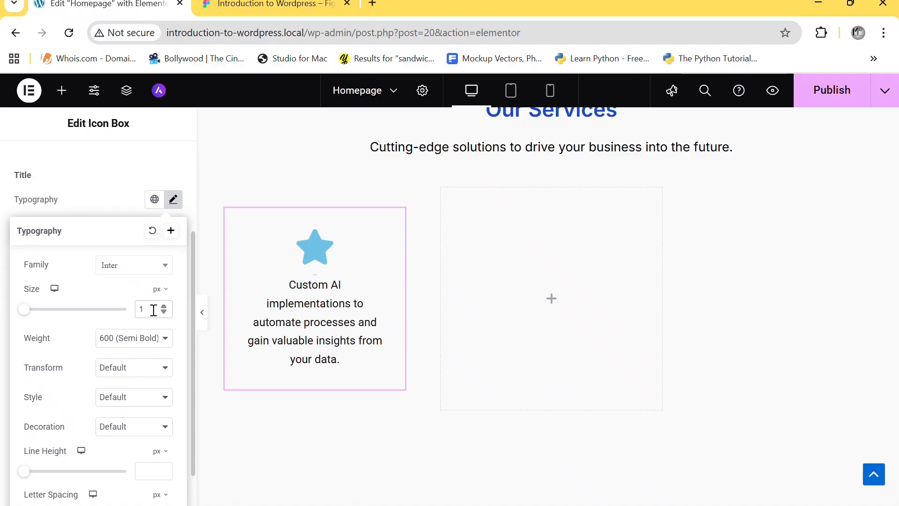
pyautogui.click(129, 201)
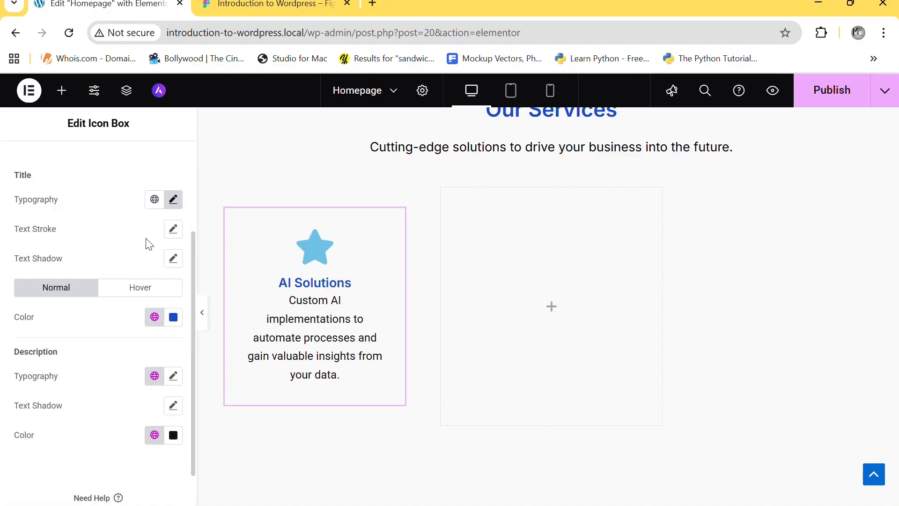
# - Set the icon box description's typography to the Inter font family at 14 px
pyautogui.click(174, 376)
pyautogui.click(146, 447)
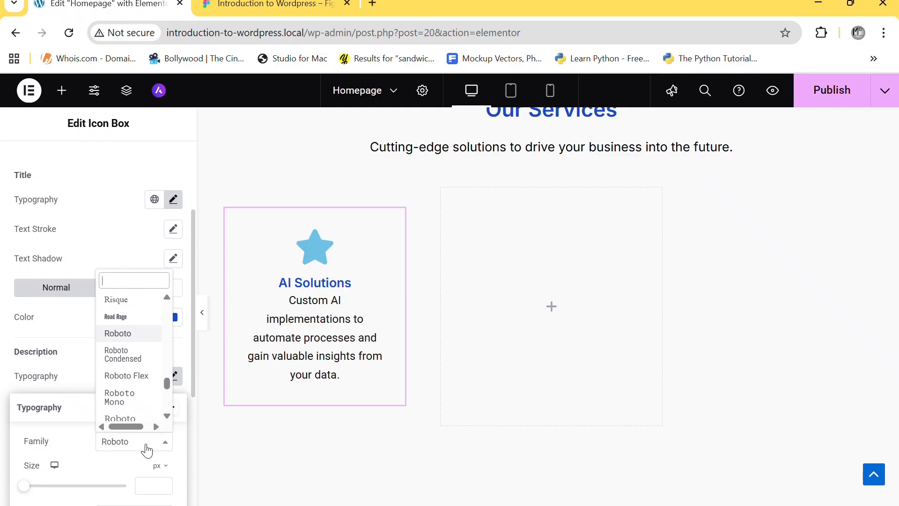
pyautogui.write('iknte')
pyautogui.press('BackSpace')
pyautogui.press('BackSpace')
pyautogui.press('BackSpace')
pyautogui.press('BackSpace')
pyautogui.press('BackSpace')
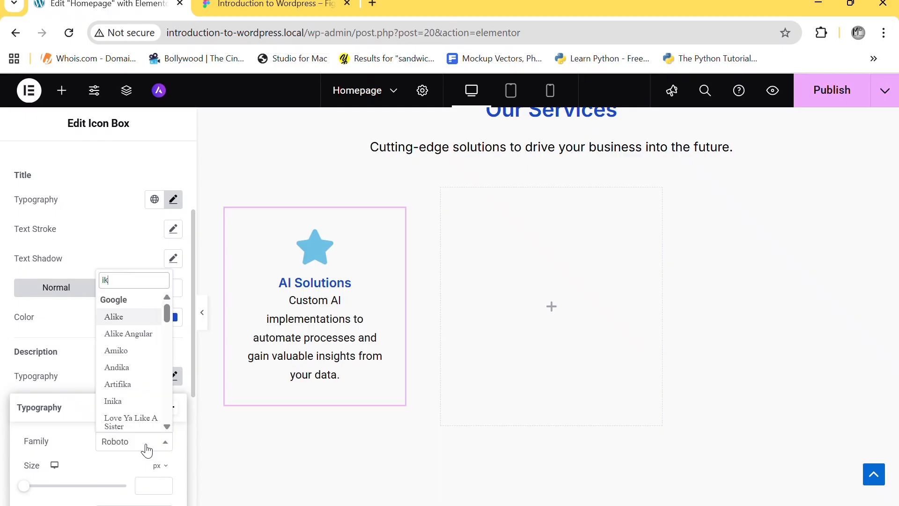
pyautogui.write('inter')
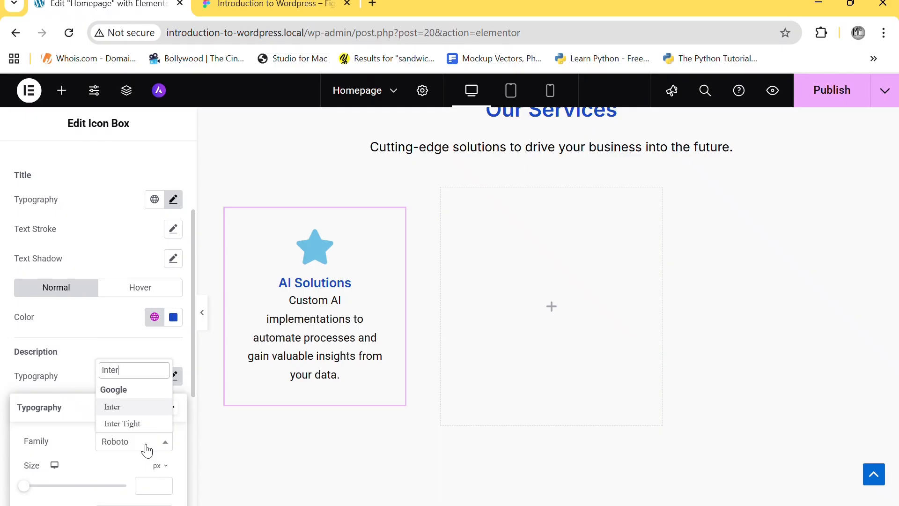
pyautogui.click(139, 407)
pyautogui.click(149, 489)
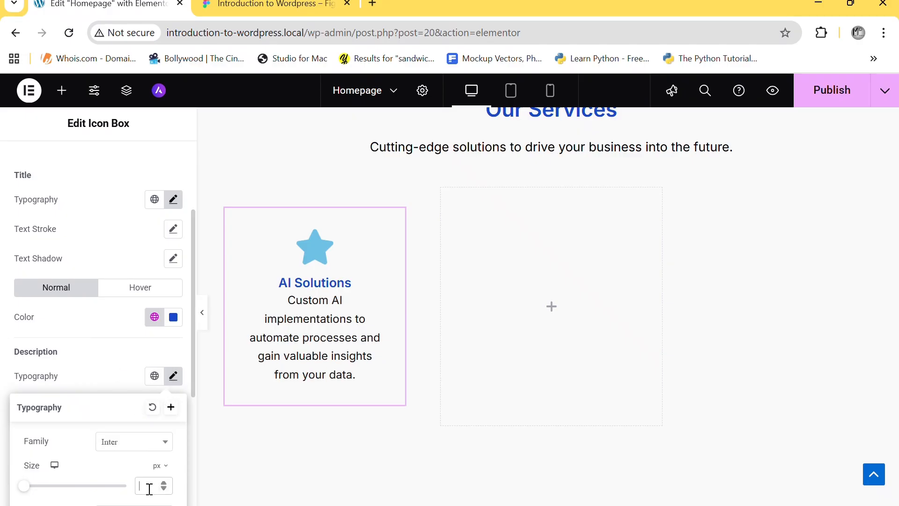
pyautogui.write('14')
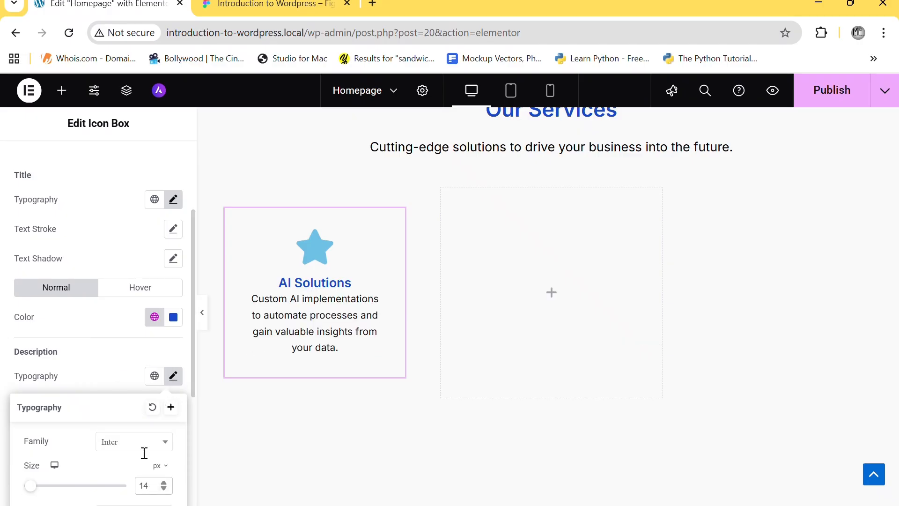
pyautogui.click(119, 357)
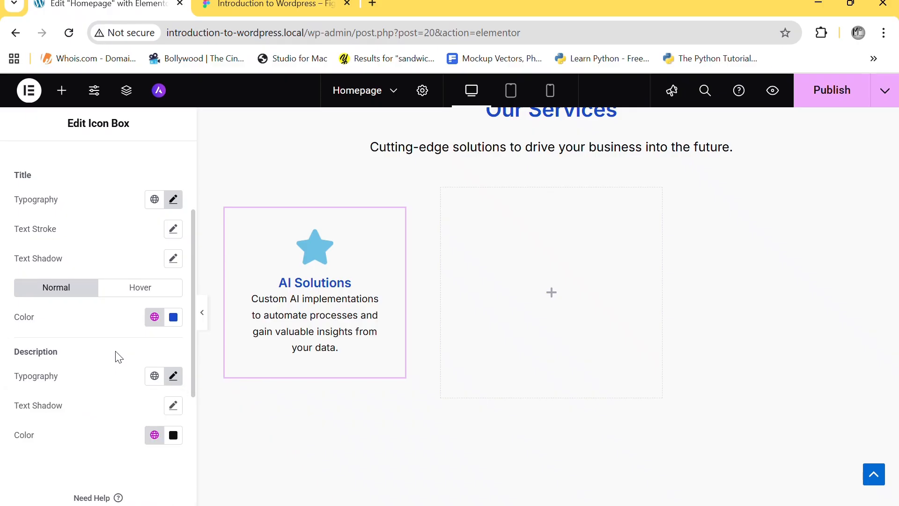
# - Increase the content spacing between the icon box's title and description to 15 px
pyautogui.scroll(3, 118, 357)
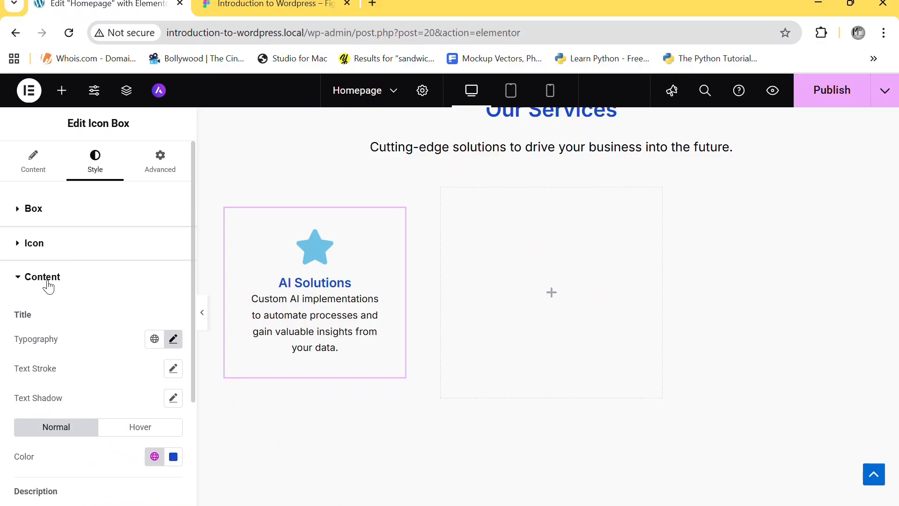
pyautogui.click(47, 210)
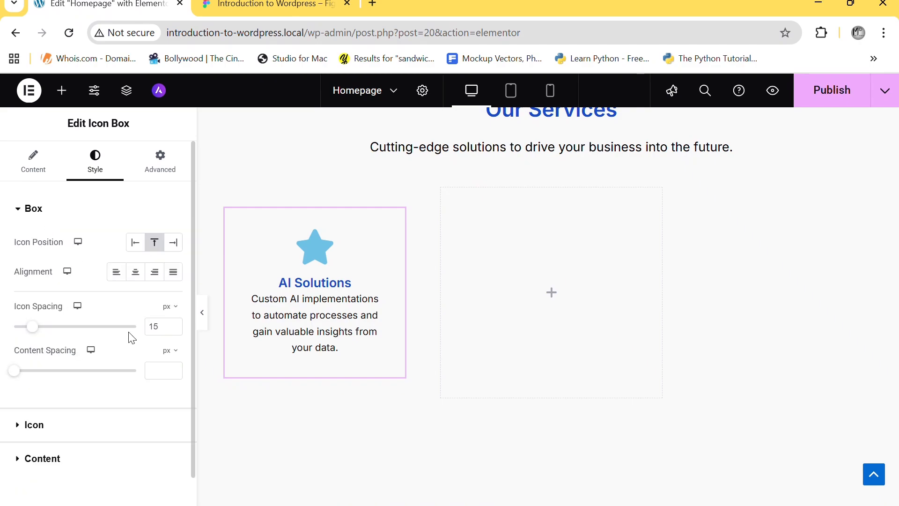
pyautogui.click(174, 369)
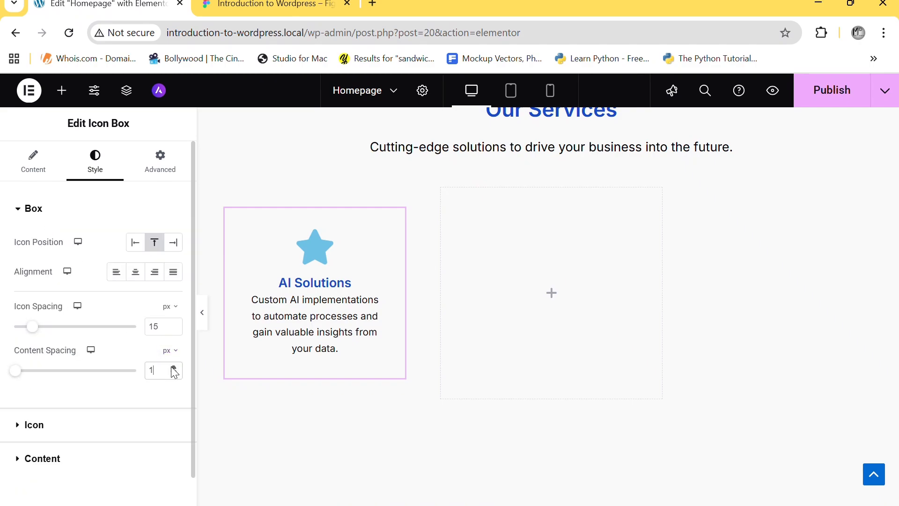
pyautogui.moveTo(174, 369); pyautogui.dragTo(174, 370)
pyautogui.click(174, 367)
pyautogui.click(174, 367)
pyautogui.click(174, 367)
pyautogui.click(173, 368)
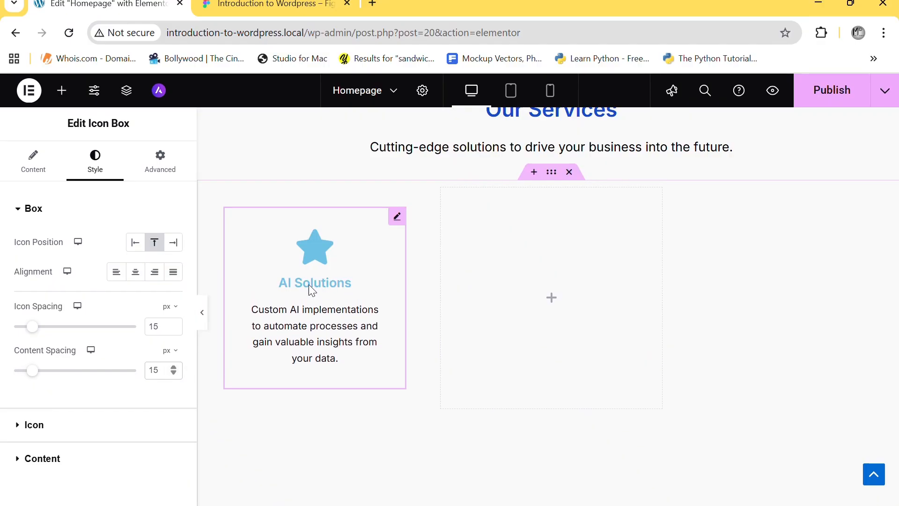
# - Set the icon box title's hover colour to the global colour Accent (#61CE70)
pyautogui.click(57, 425)
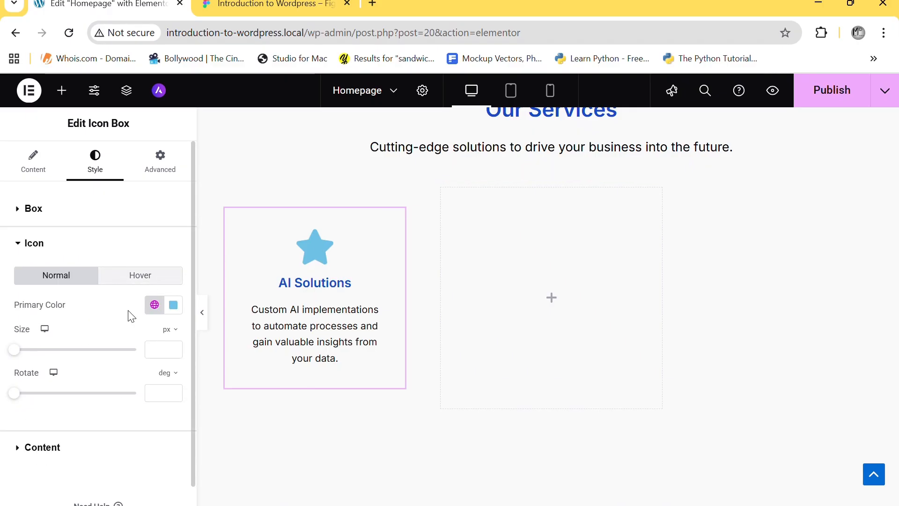
pyautogui.click(99, 435)
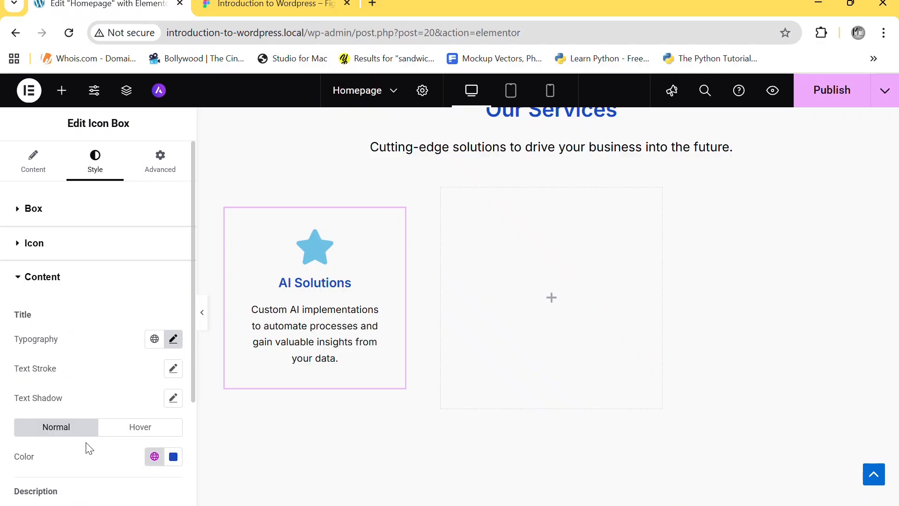
pyautogui.scroll(-2, 89, 446)
pyautogui.click(145, 326)
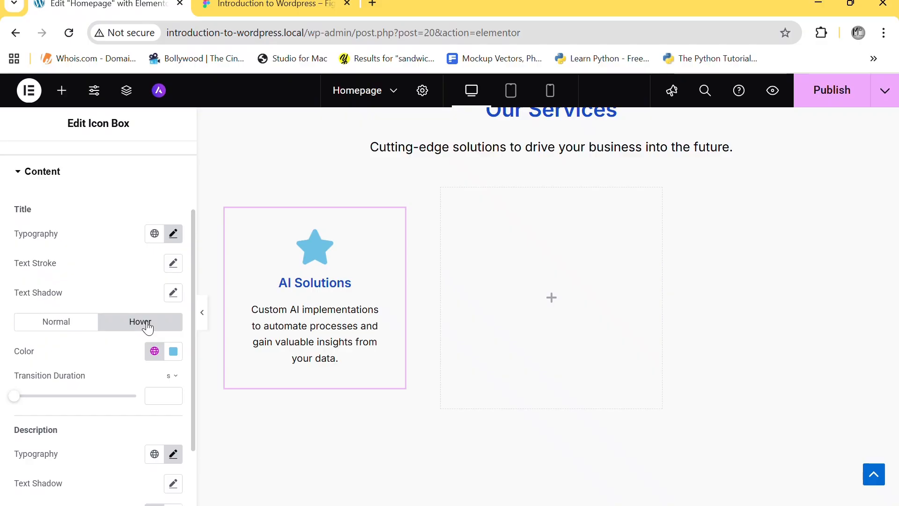
pyautogui.click(153, 351)
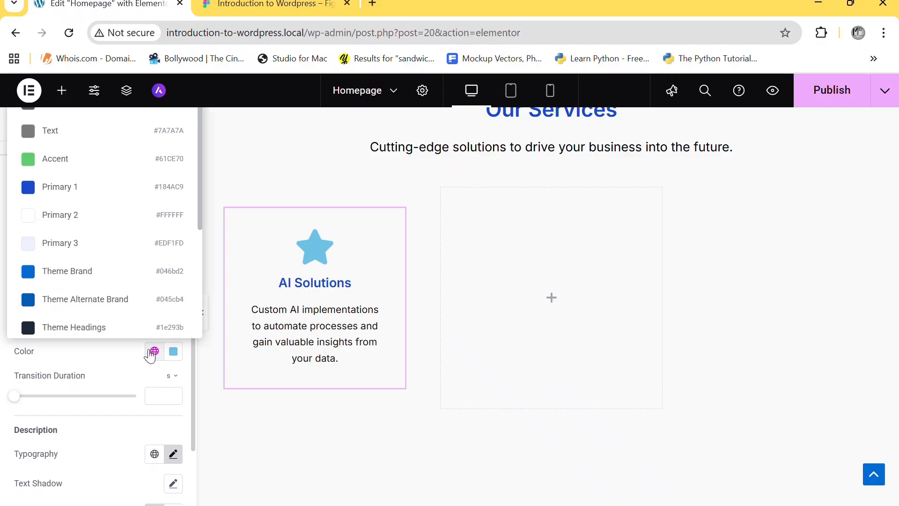
pyautogui.scroll(-4, 109, 199)
pyautogui.scroll(4, 109, 199)
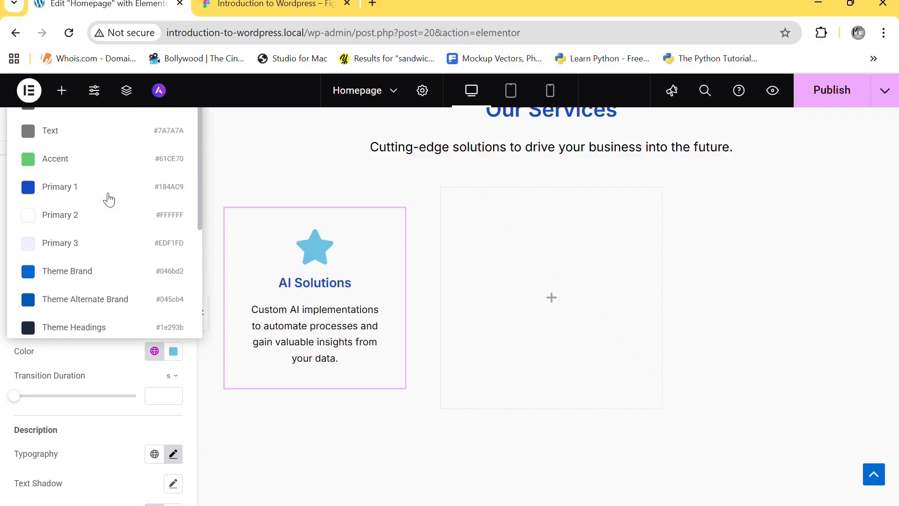
pyautogui.click(79, 173)
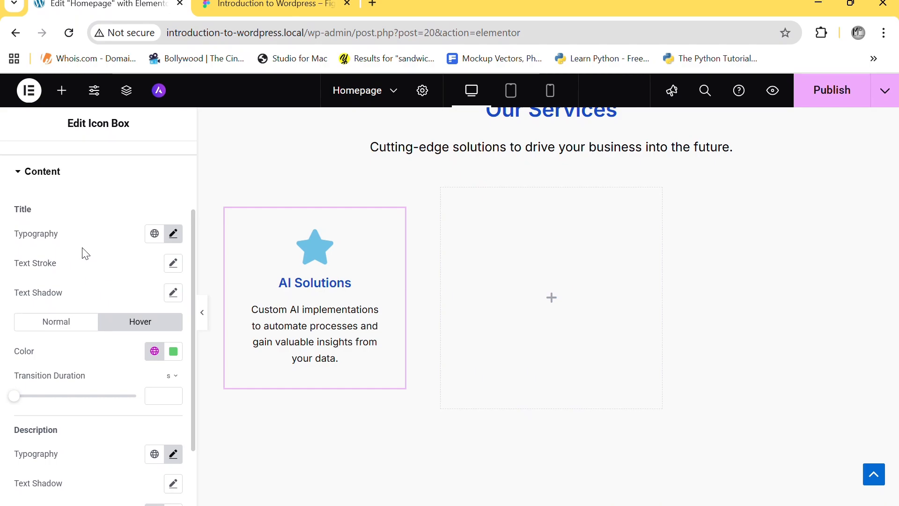
pyautogui.scroll(3, 33, 201)
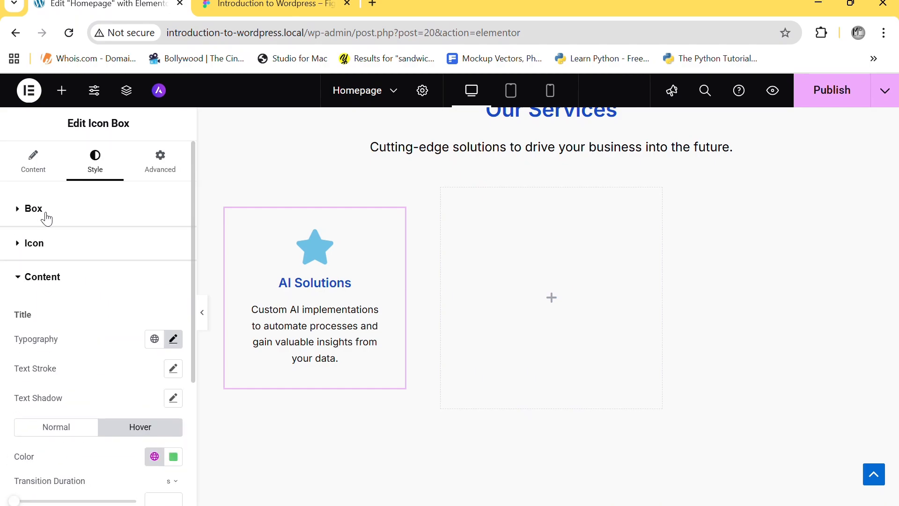
# - Set the AI Solutions icon box's view to Stacked and compare its icon with the Figma design
pyautogui.click(30, 172)
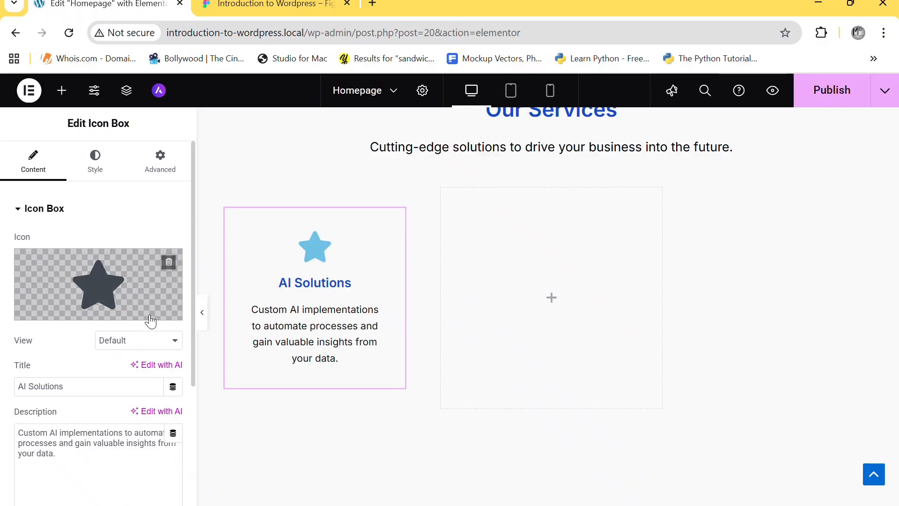
pyautogui.click(140, 345)
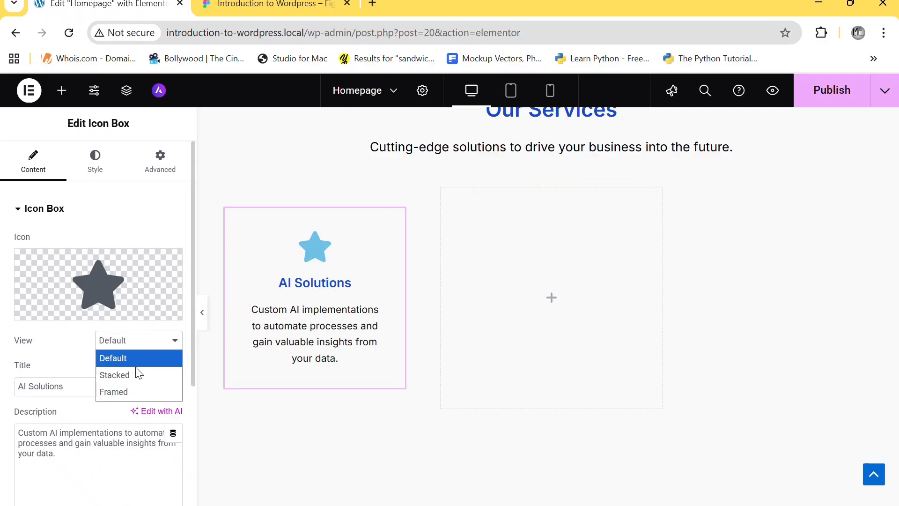
pyautogui.click(132, 373)
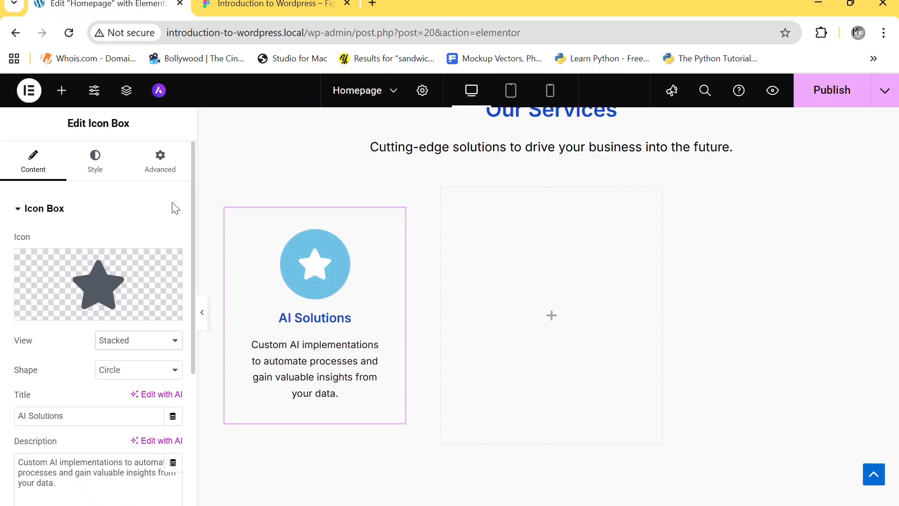
pyautogui.hotkey('ctrl', 'Tab')
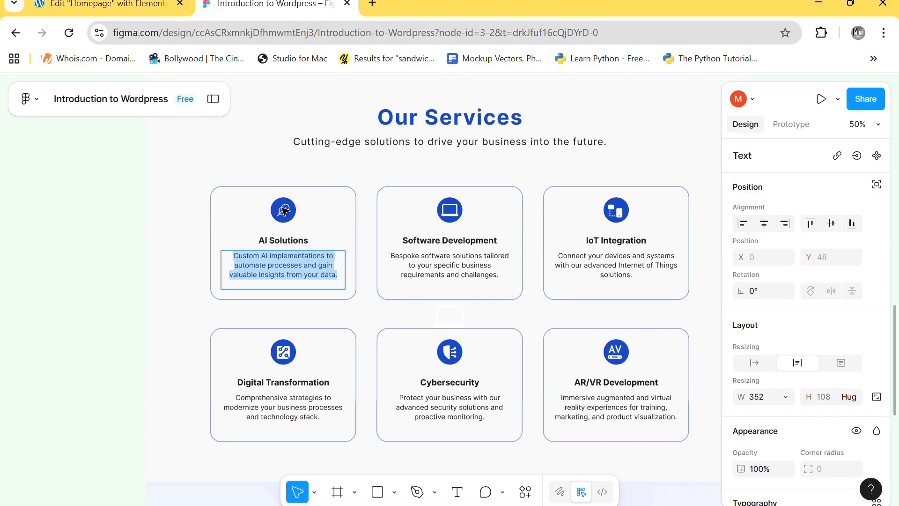
pyautogui.click(133, 8)
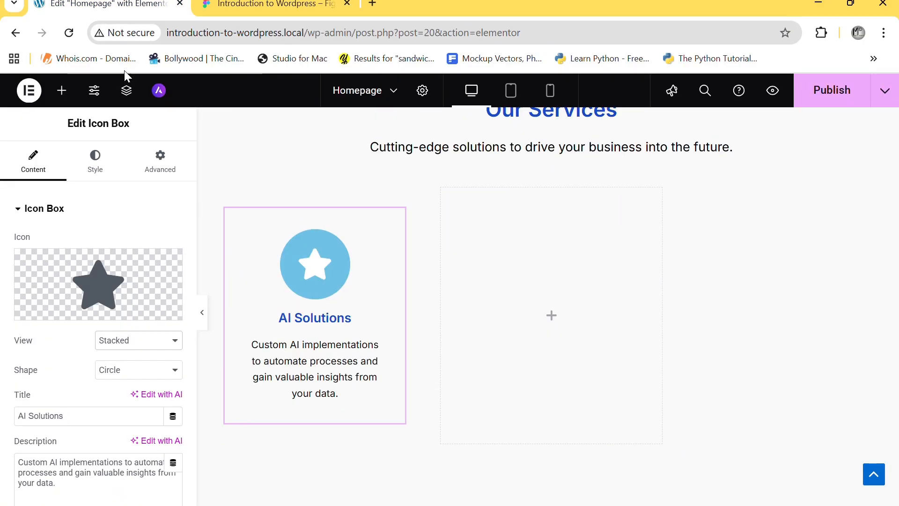
# - Try the Framed view for the AI Solutions icon and return it to Stacked
pyautogui.click(140, 348)
pyautogui.click(131, 395)
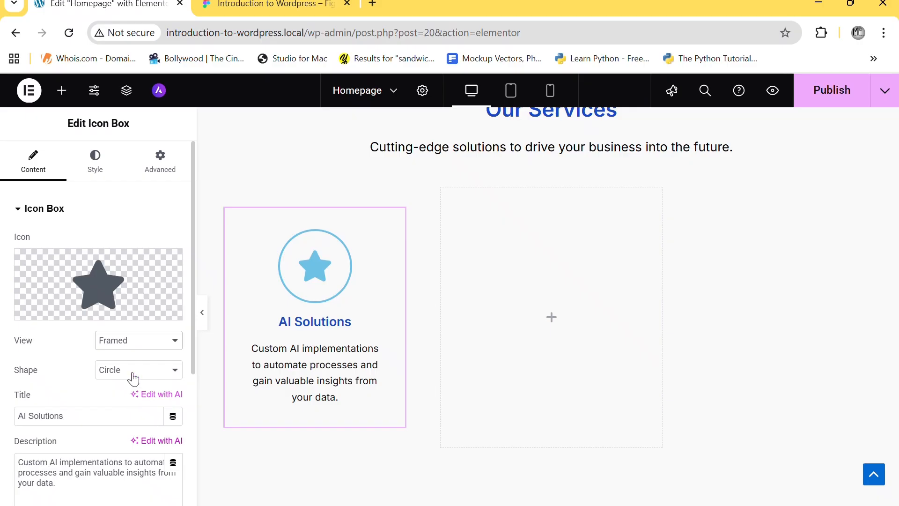
pyautogui.click(134, 346)
pyautogui.click(123, 374)
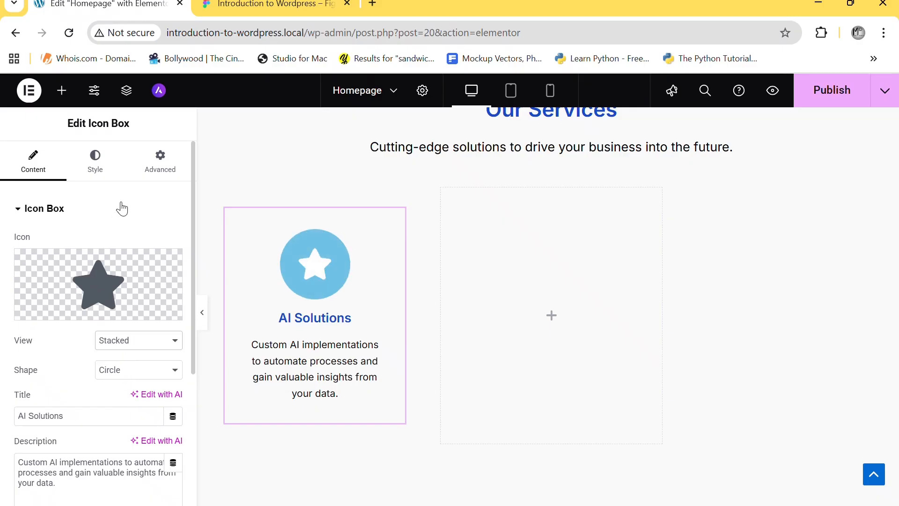
# - Start an SVG upload for the AI Solutions icon and enable unfiltered file uploads
pyautogui.moveTo(123, 320)
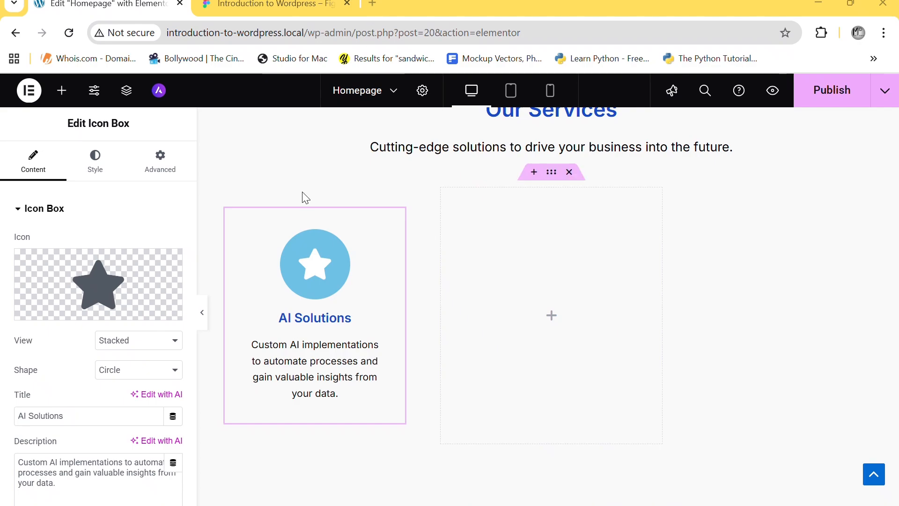
pyautogui.moveTo(144, 278)
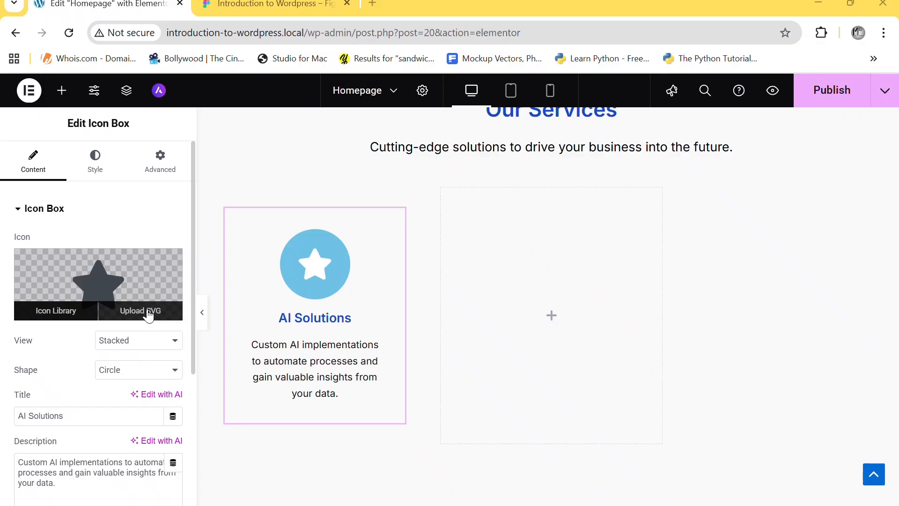
pyautogui.click(148, 313)
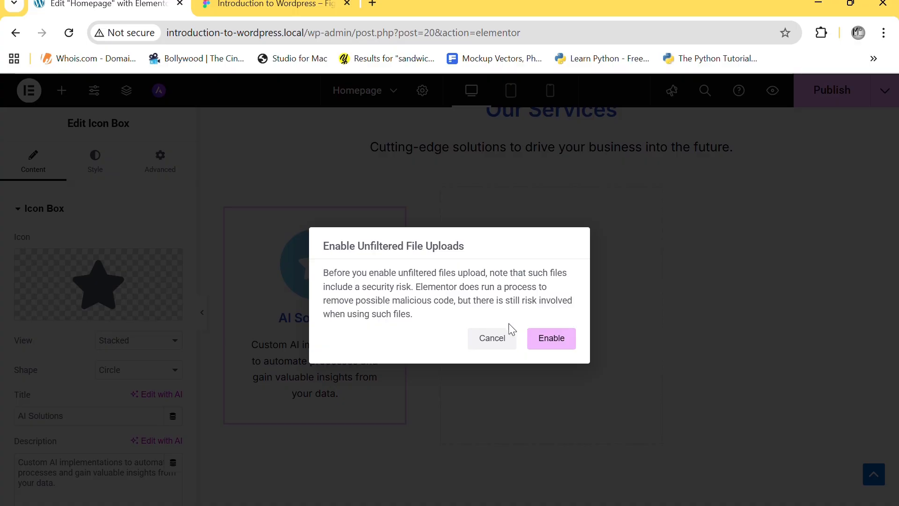
pyautogui.click(562, 347)
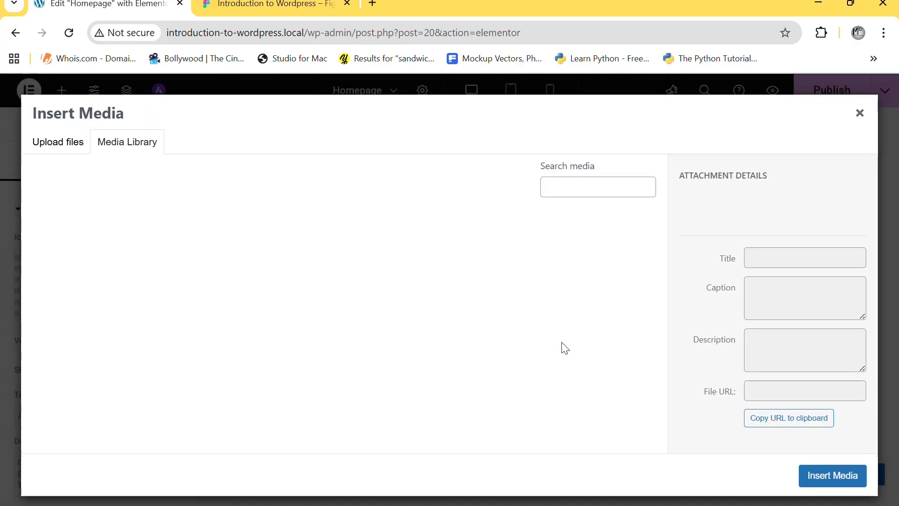
# - Upload the feather file from the Introduction to WordPress and CMS folder and insert it as the box's icon
pyautogui.click(344, 347)
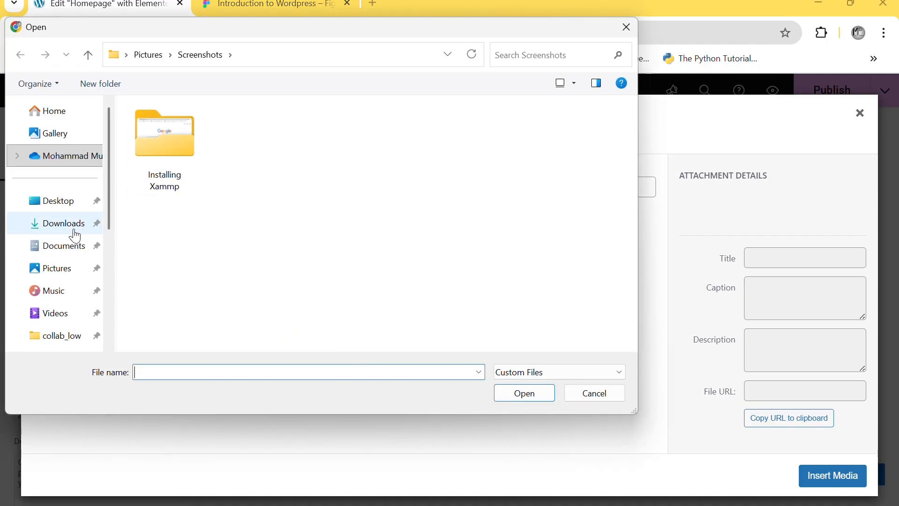
pyautogui.scroll(-5, 52, 281)
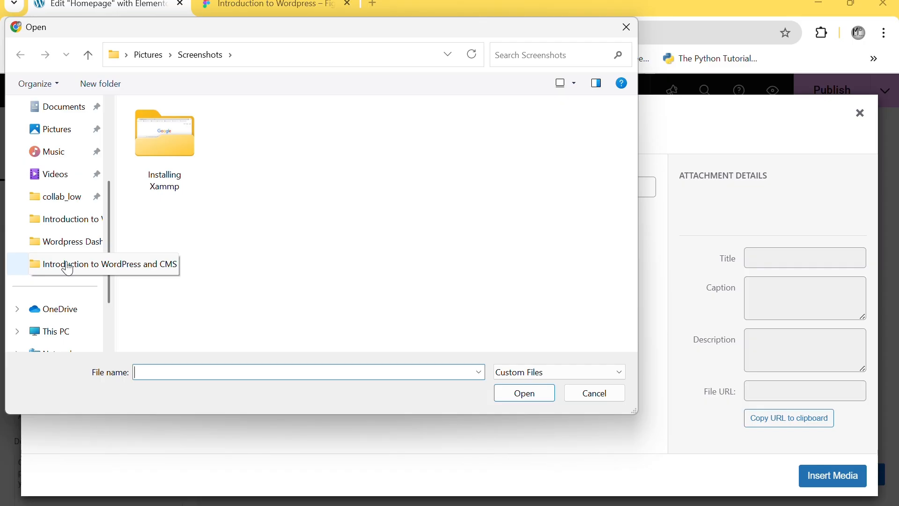
pyautogui.click(68, 267)
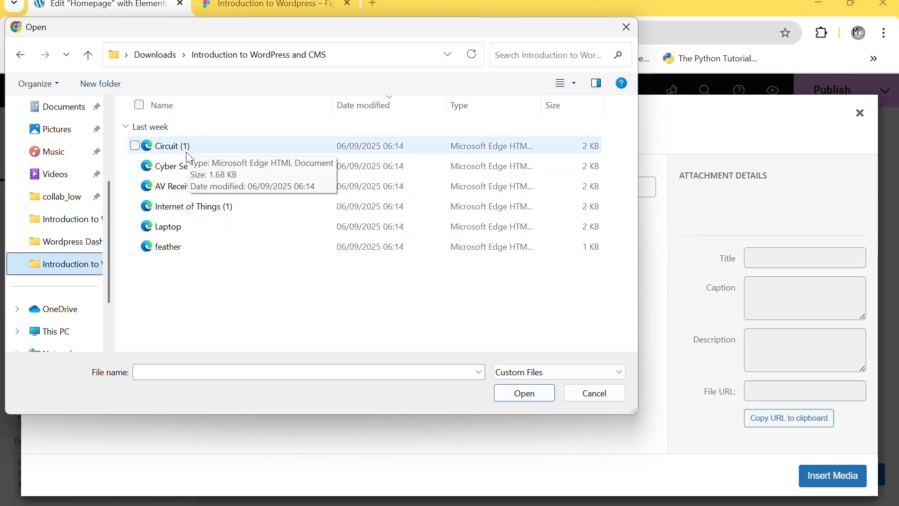
pyautogui.doubleClick(176, 249)
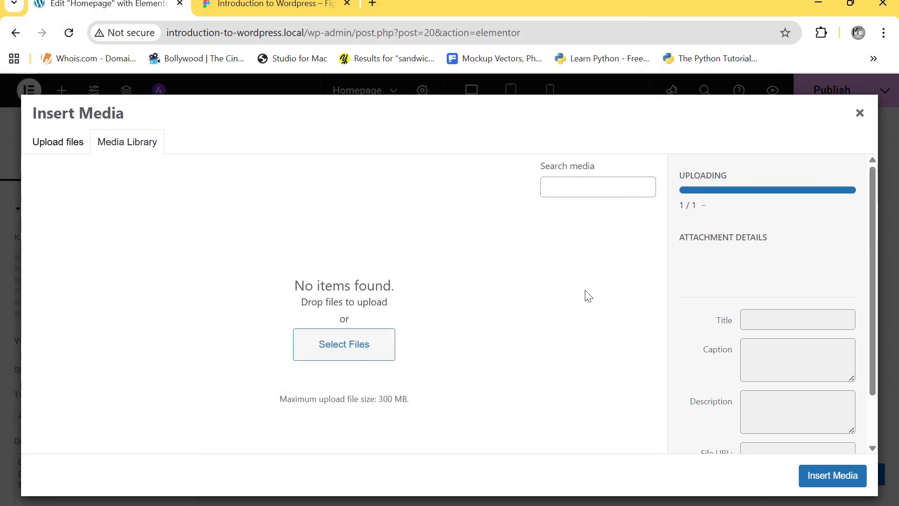
pyautogui.click(850, 476)
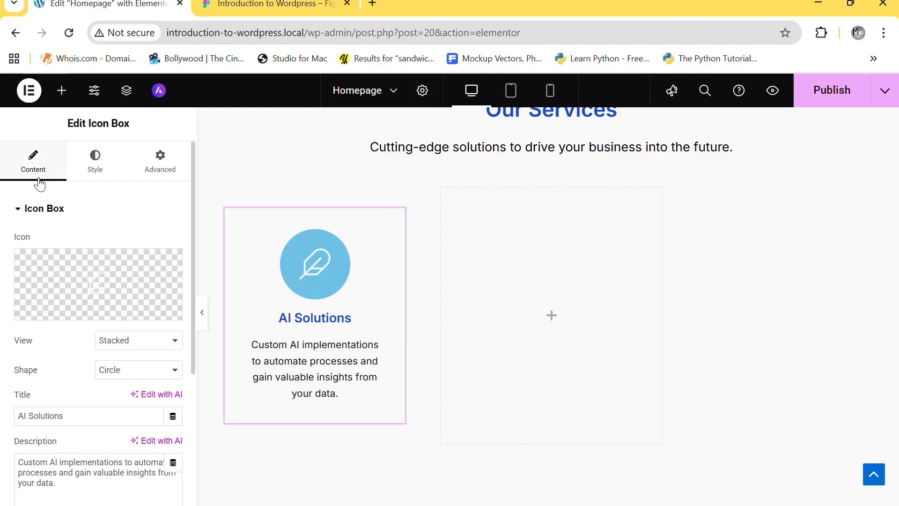
# - Set the AI Solutions icon's size to 30 px
pyautogui.click(85, 175)
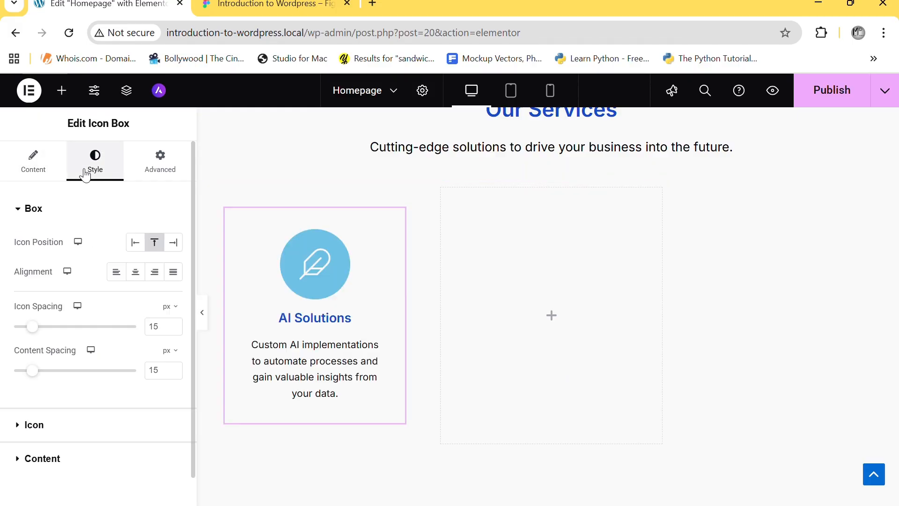
pyautogui.click(62, 425)
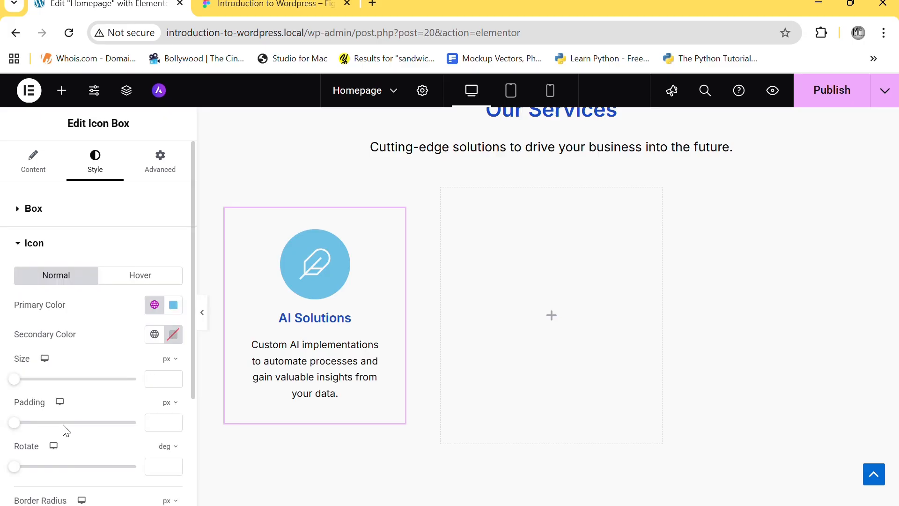
pyautogui.click(228, 4)
pyautogui.click(108, 4)
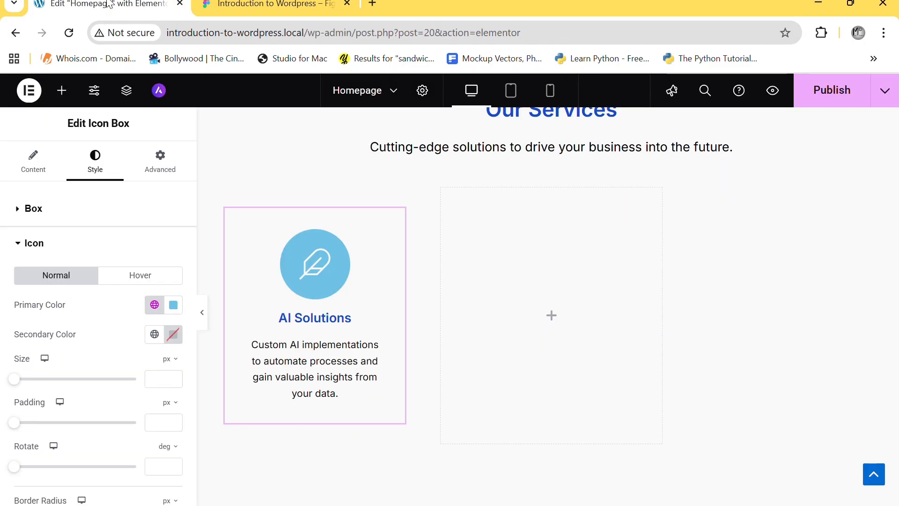
pyautogui.click(158, 378)
pyautogui.write('30')
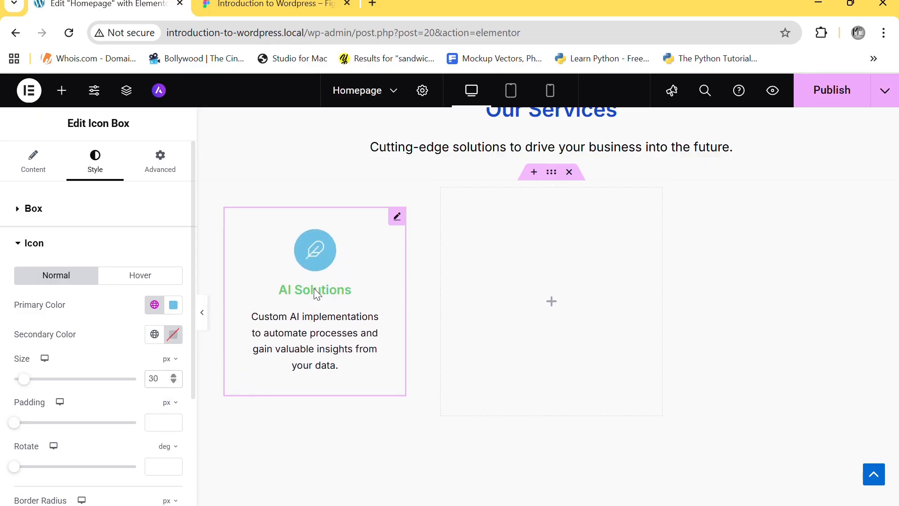
# - Set the icon's primary colour to the global colour Primary 1 (#184AC9), compare it with the Figma design and preview the card without the editing panel
pyautogui.click(154, 304)
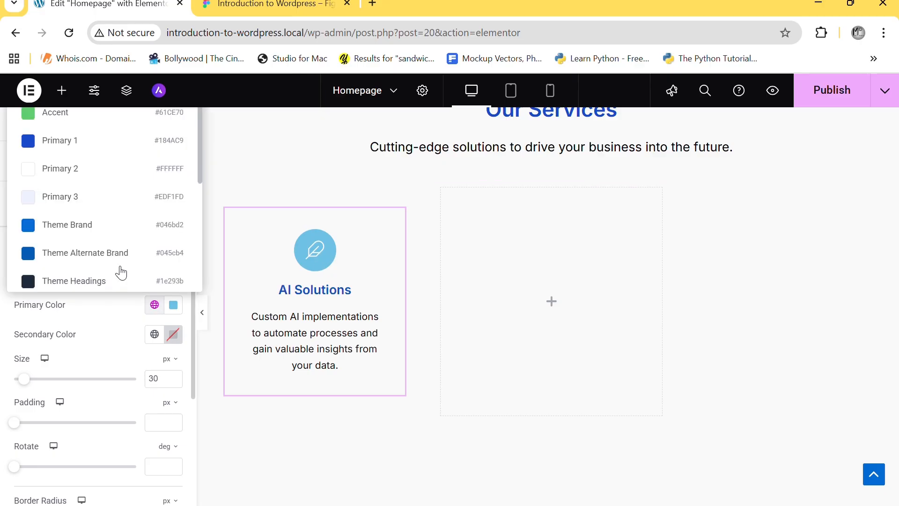
pyautogui.click(106, 141)
pyautogui.click(237, 4)
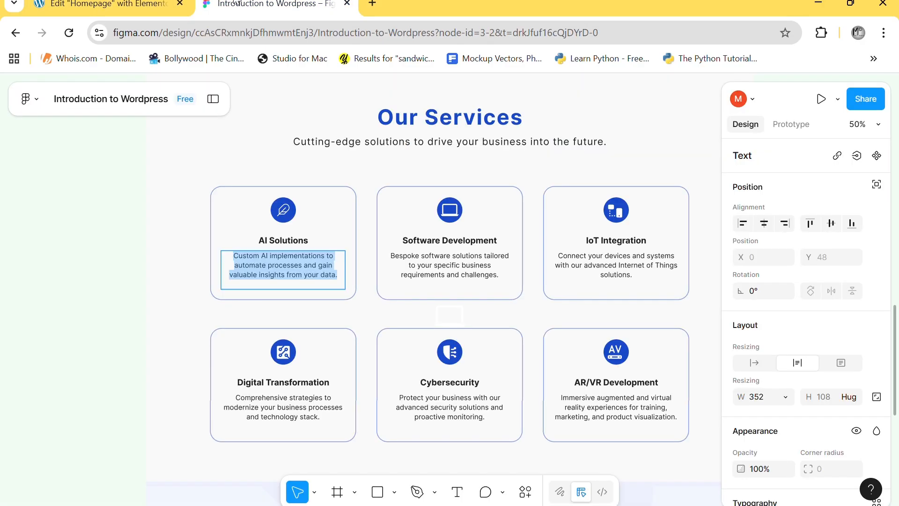
pyautogui.click(85, 5)
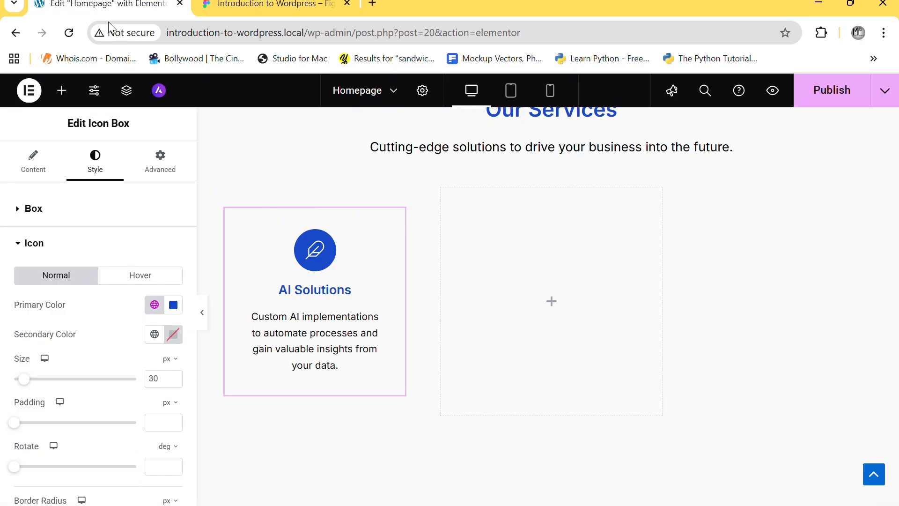
pyautogui.click(203, 314)
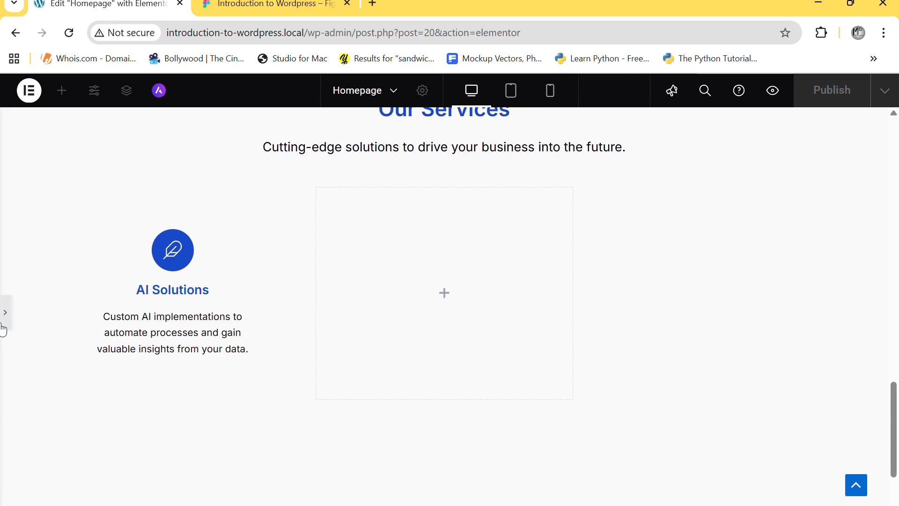
pyautogui.click(3, 313)
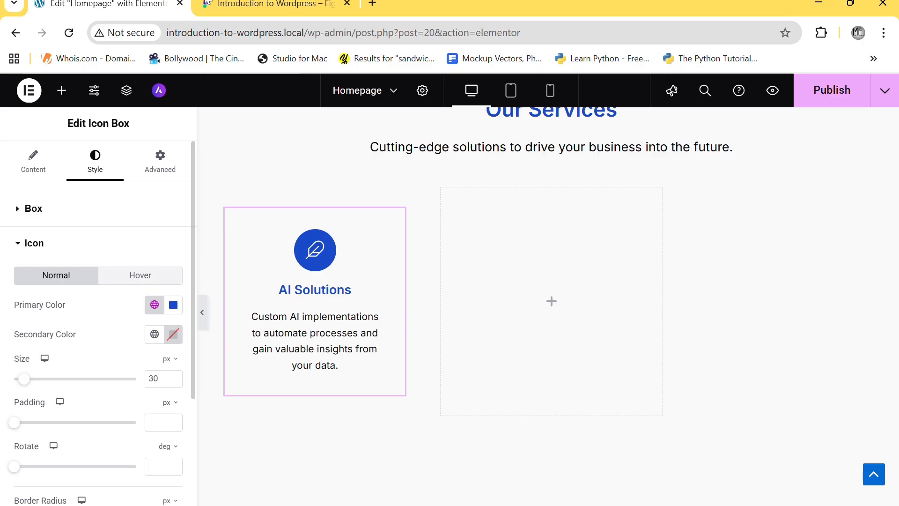
# - Check the card outline in the Figma design and set the AI Solutions icon box's border type to Solid
pyautogui.hotkey('ctrl', 'Tab')
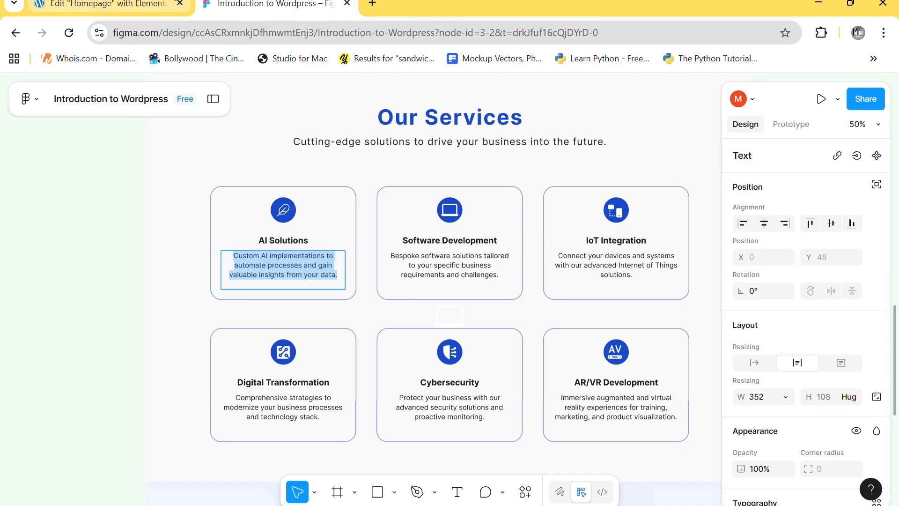
pyautogui.click(94, 4)
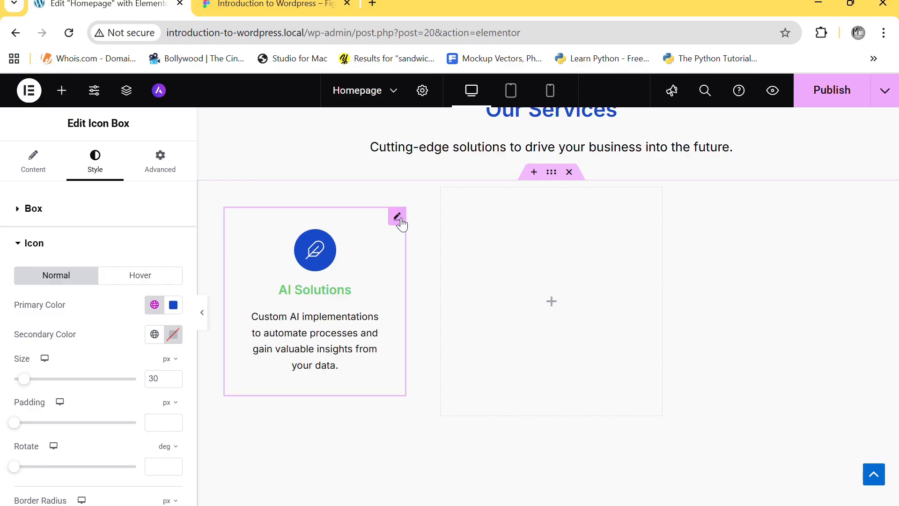
pyautogui.click(157, 174)
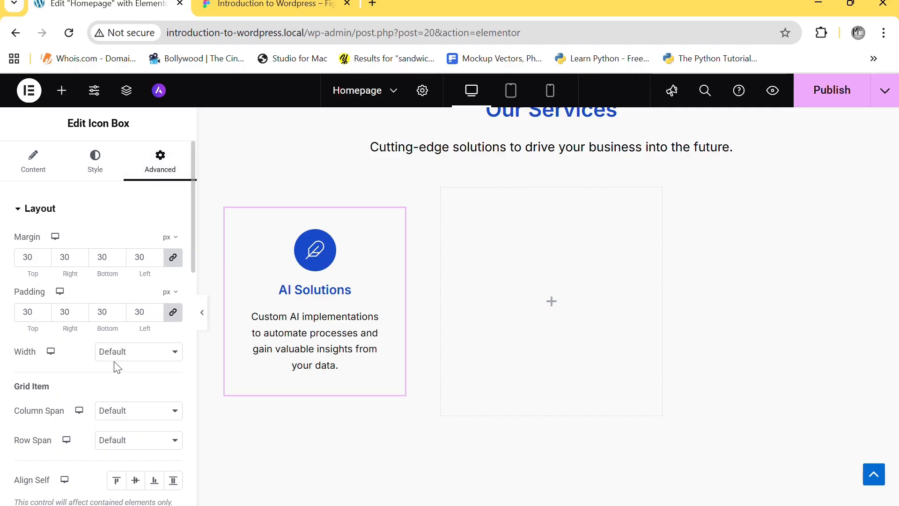
pyautogui.scroll(-4, 115, 427)
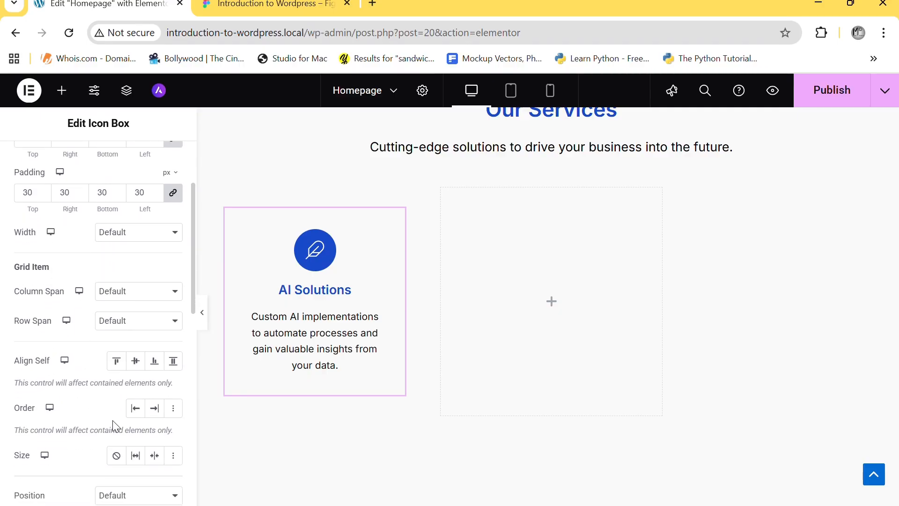
pyautogui.scroll(3, 112, 422)
pyautogui.scroll(-8, 112, 424)
pyautogui.scroll(5, 112, 426)
pyautogui.scroll(3, 113, 424)
pyautogui.scroll(-10, 112, 424)
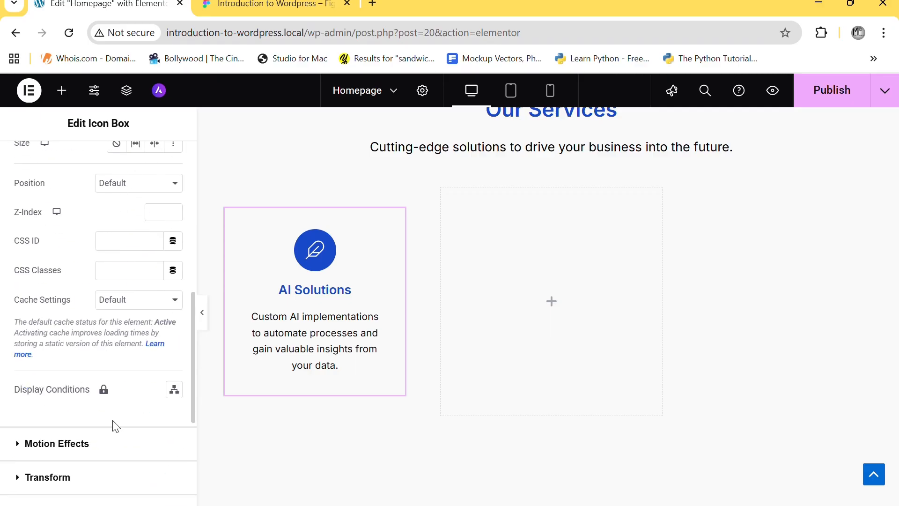
pyautogui.scroll(-1, 113, 427)
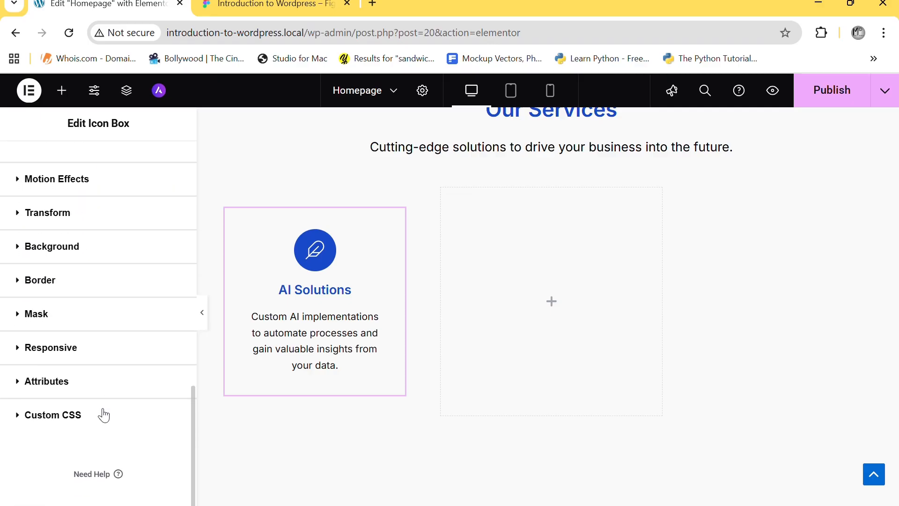
pyautogui.click(65, 281)
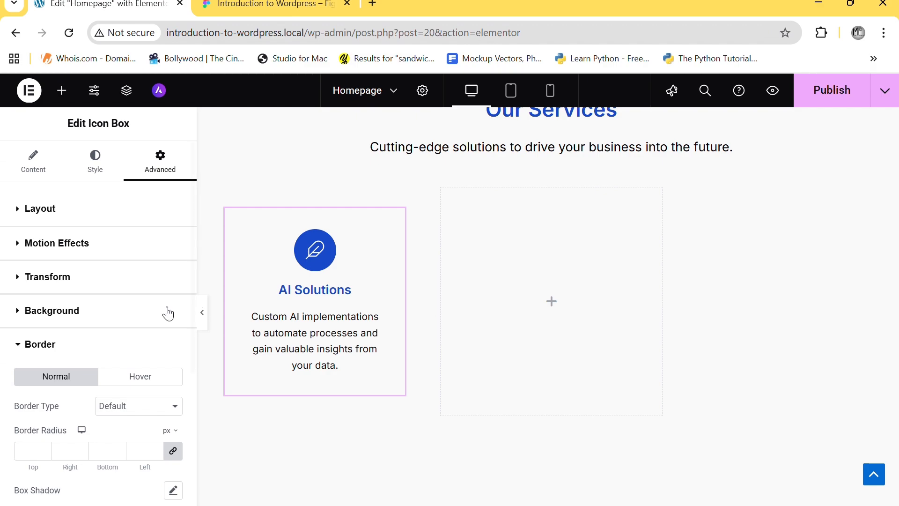
pyautogui.scroll(-3, 135, 311)
pyautogui.scroll(-1, 135, 310)
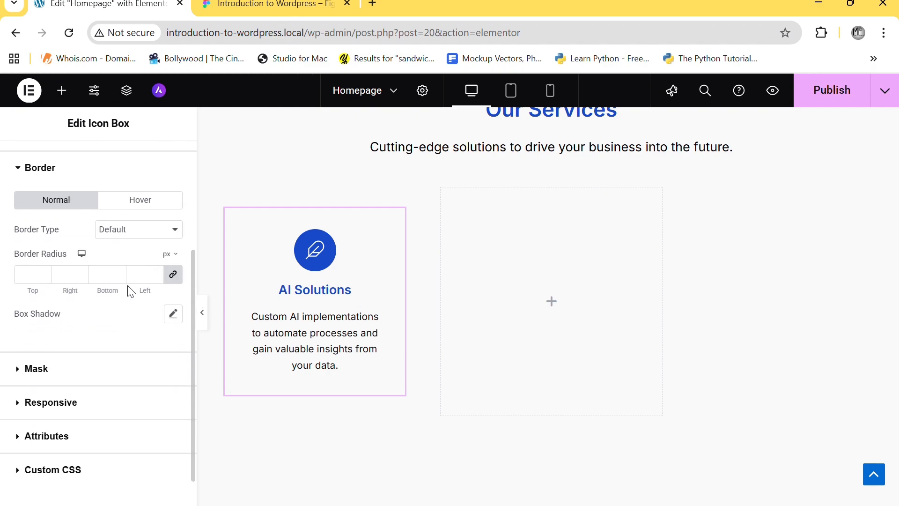
pyautogui.click(125, 242)
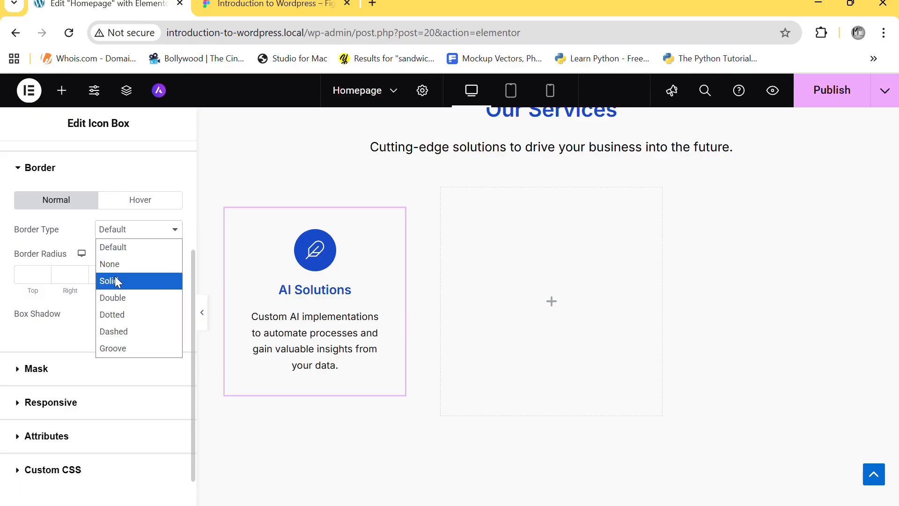
pyautogui.click(115, 279)
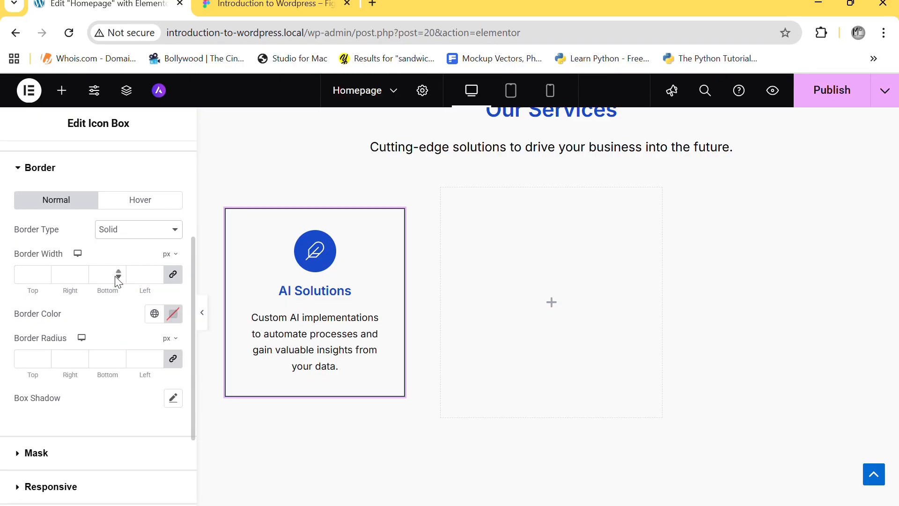
# - Preview the AI Solutions card without the editing panel and set its border width to 1 px on all sides
pyautogui.click(204, 314)
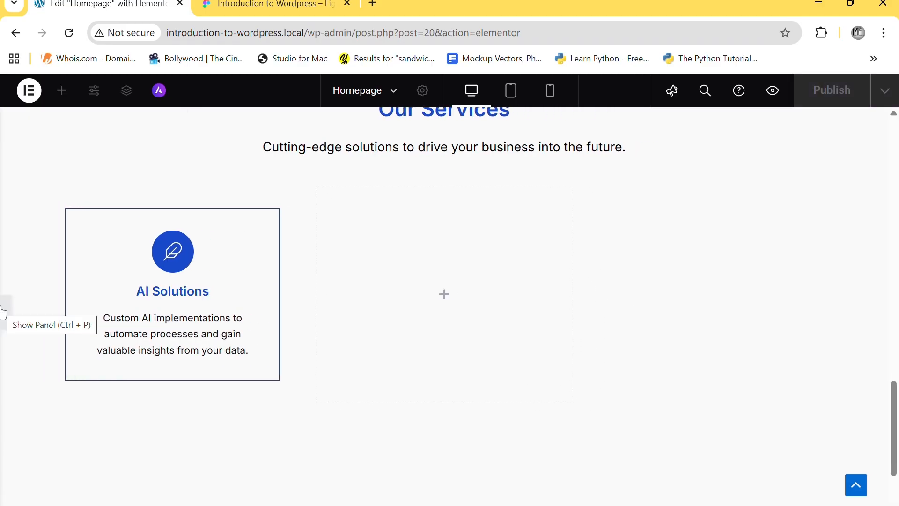
pyautogui.click(2, 311)
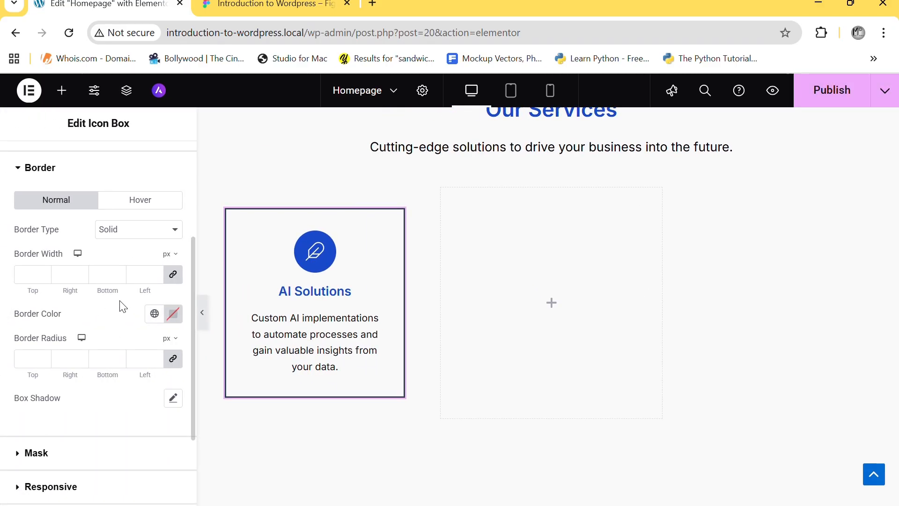
pyautogui.click(156, 273)
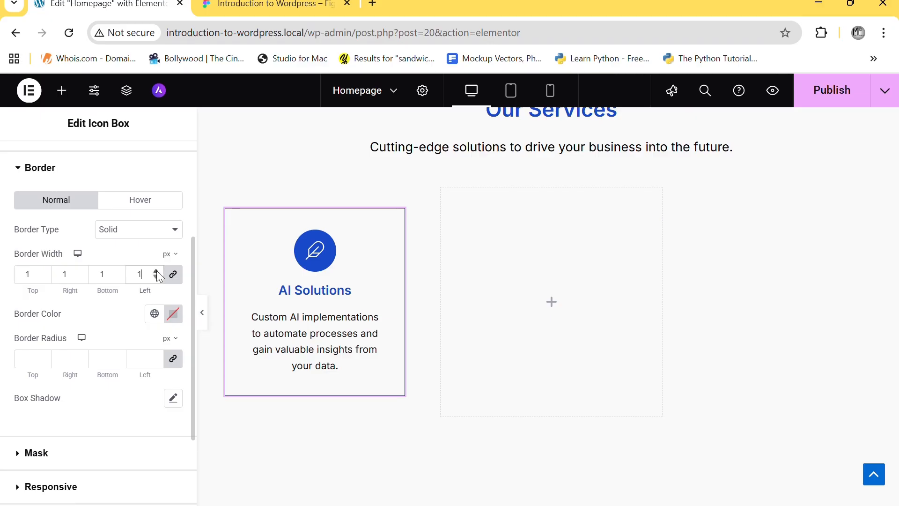
# - Set the card's border colour to the global colour Primary 1 (#184AC9) and preview the card without the editing panel
pyautogui.click(154, 314)
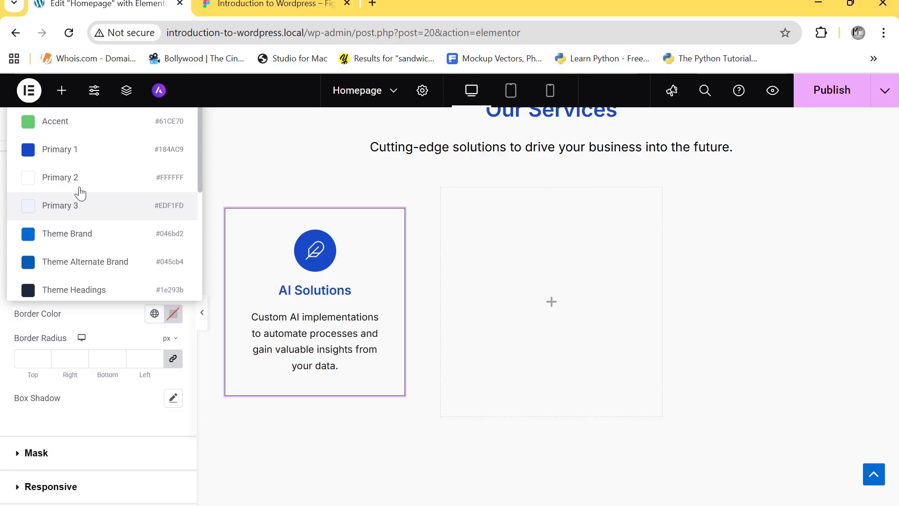
pyautogui.click(52, 150)
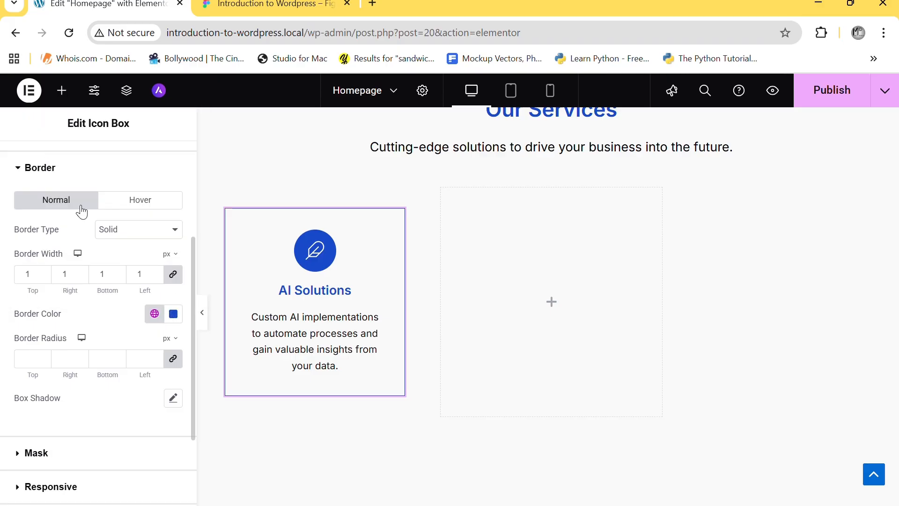
pyautogui.moveTo(199, 314); pyautogui.dragTo(202, 314)
pyautogui.click(209, 321)
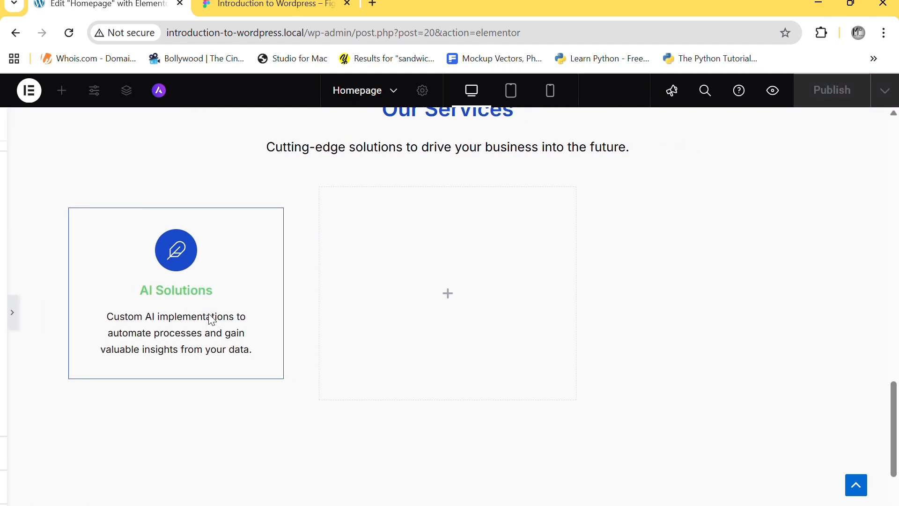
pyautogui.click(8, 315)
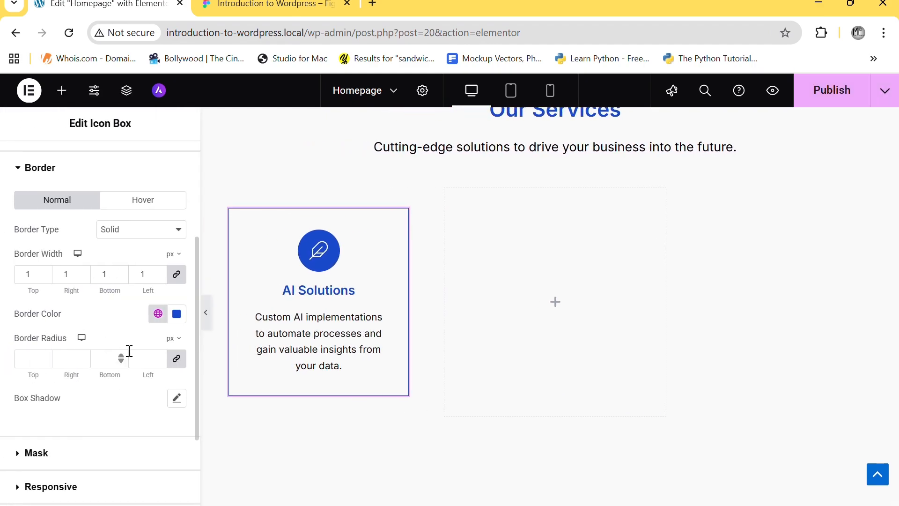
# - Set the AI Solutions card's border radius to 30 px on all corners and compare the previewed card with the Figma design
pyautogui.click(247, 12)
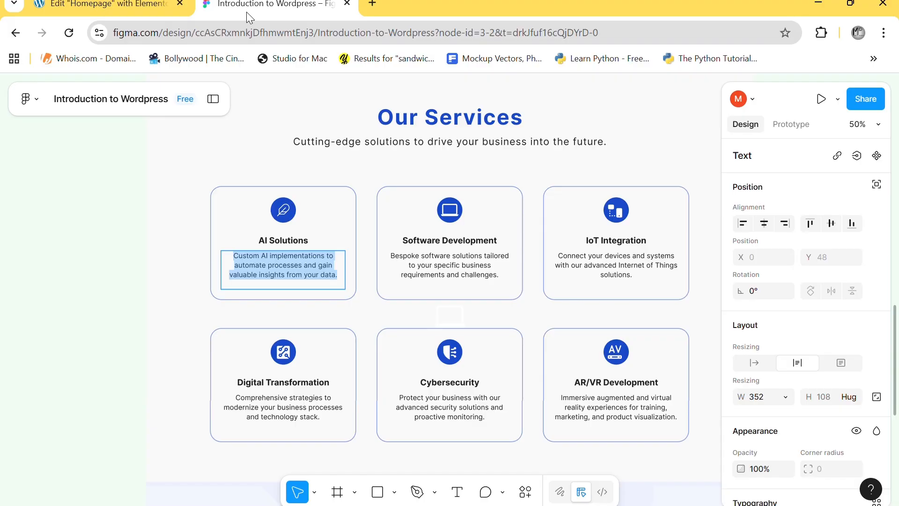
pyautogui.click(137, 5)
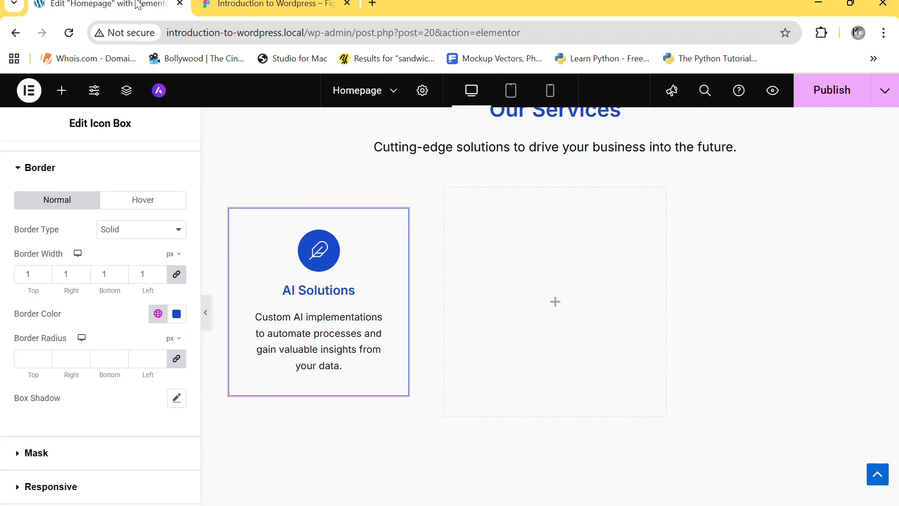
pyautogui.click(132, 359)
pyautogui.write('30')
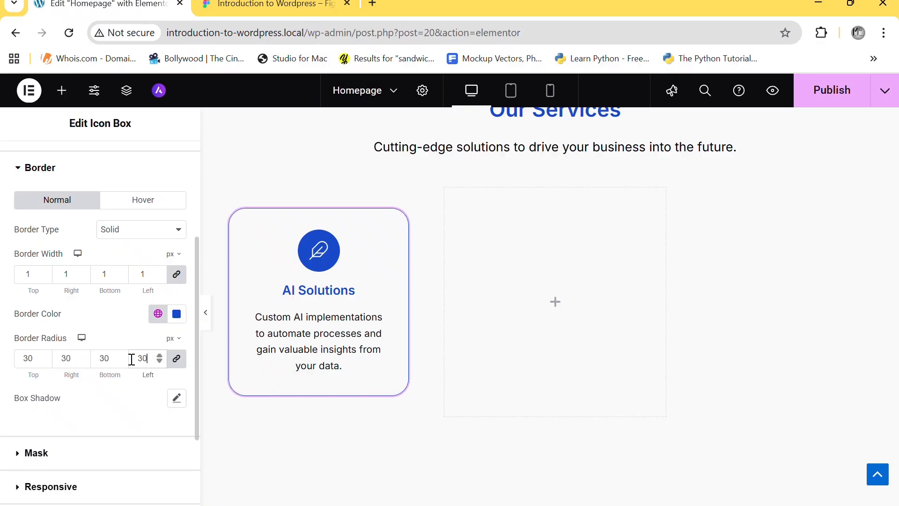
pyautogui.click(206, 313)
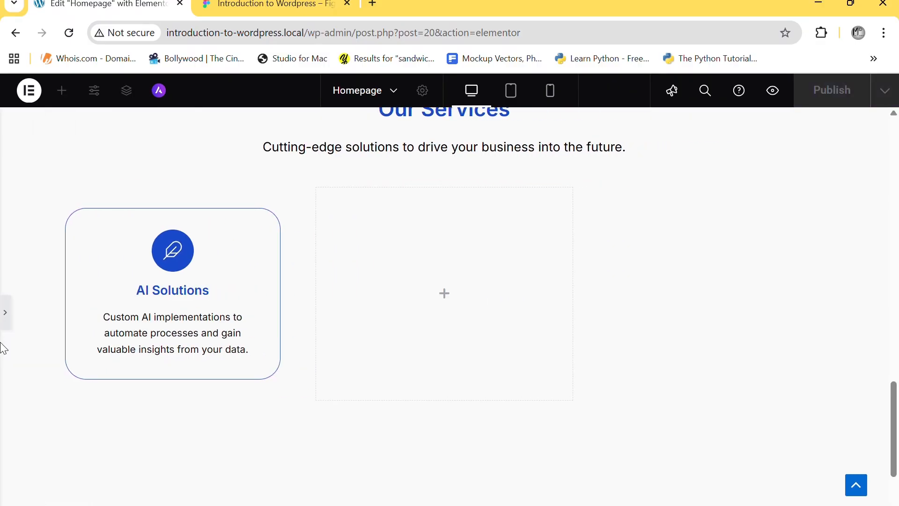
pyautogui.click(240, 3)
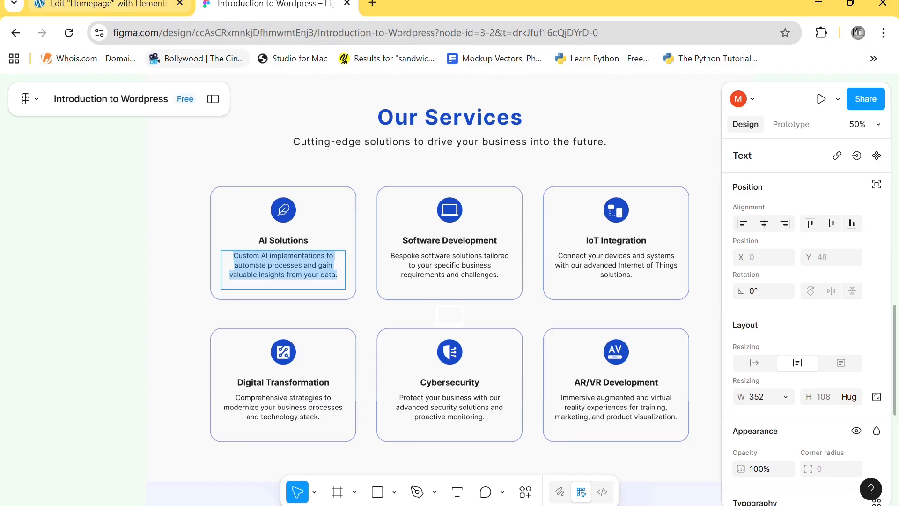
pyautogui.click(103, 5)
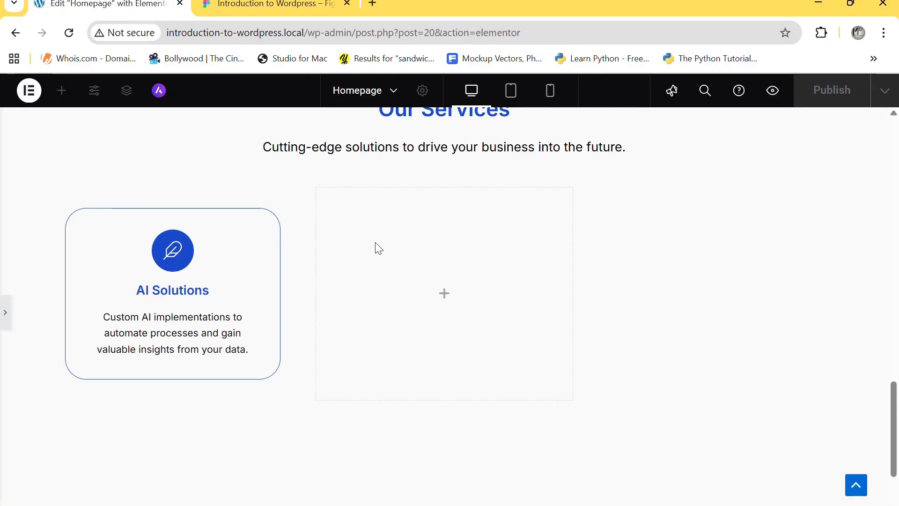
pyautogui.click(3, 309)
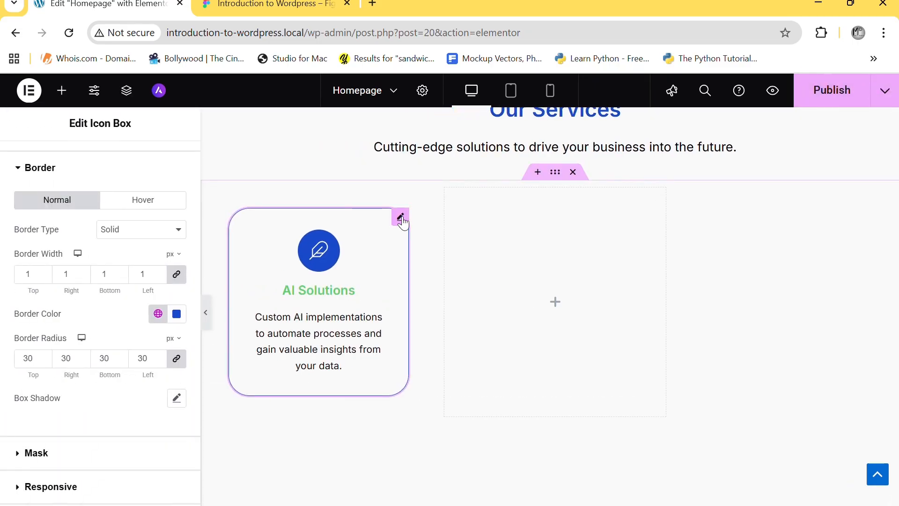
# - Duplicate the AI Solutions icon box twice to fill the first row of the services grid
pyautogui.rightClick(402, 219)
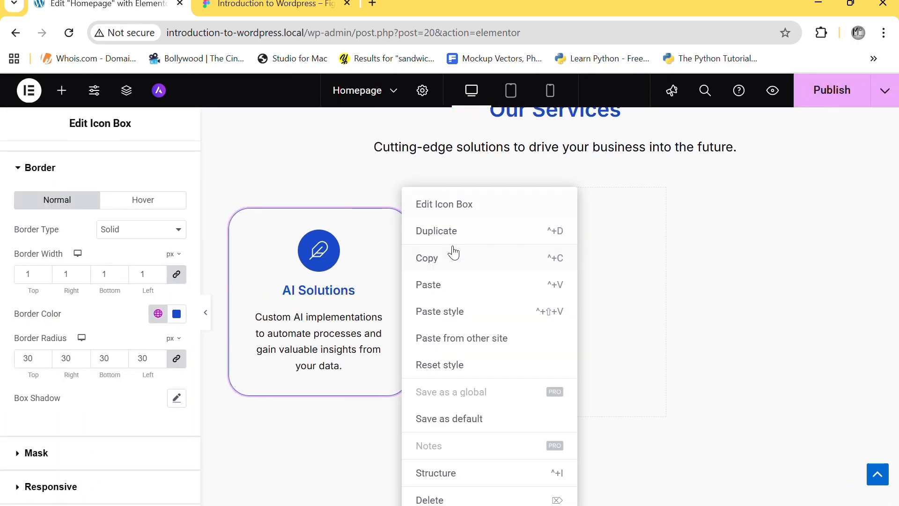
pyautogui.click(436, 231)
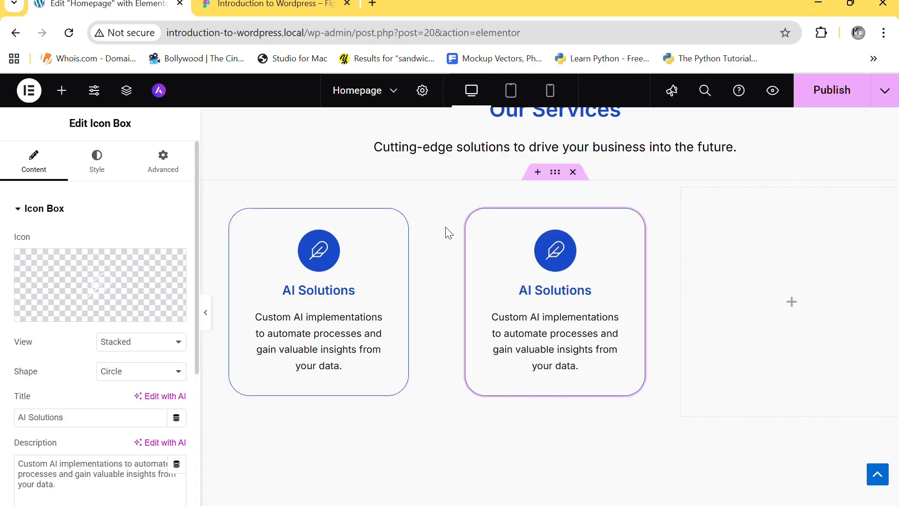
pyautogui.rightClick(635, 221)
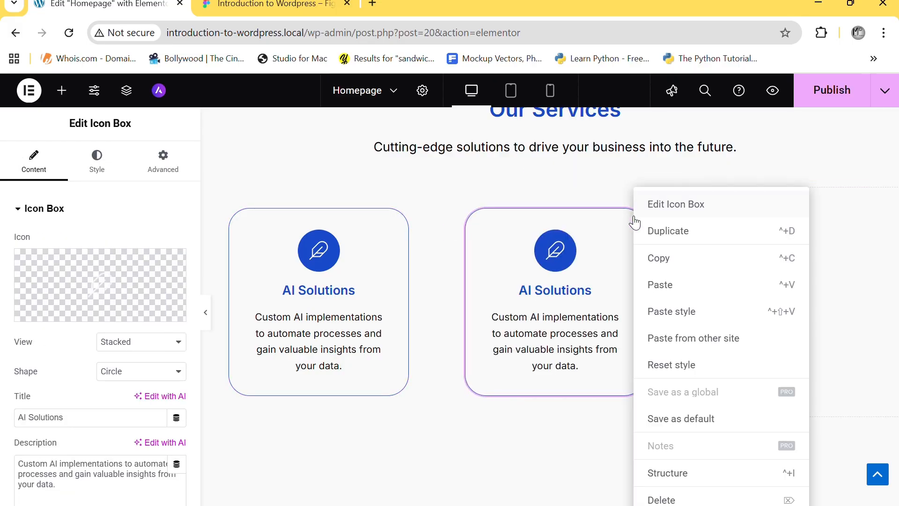
pyautogui.click(670, 234)
pyautogui.moveTo(867, 220)
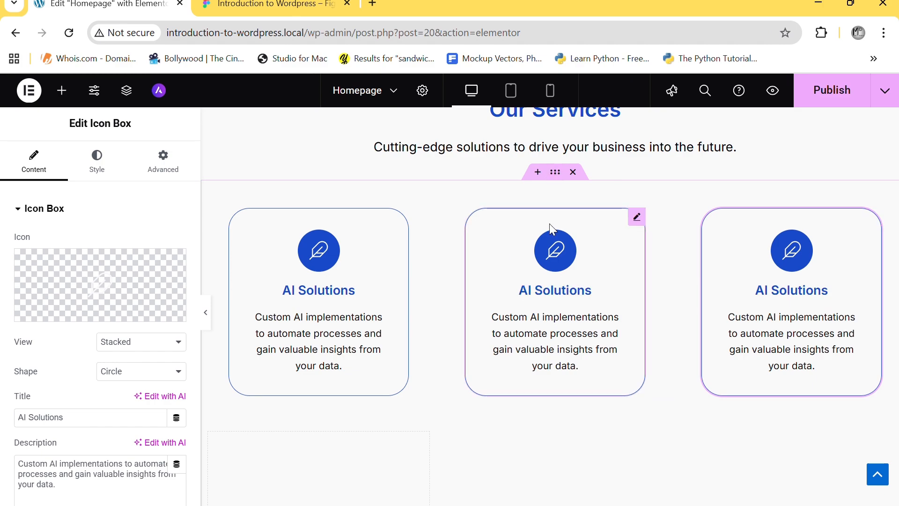
# - Check the services grid's column and row layout settings against the cards on the page
pyautogui.click(555, 173)
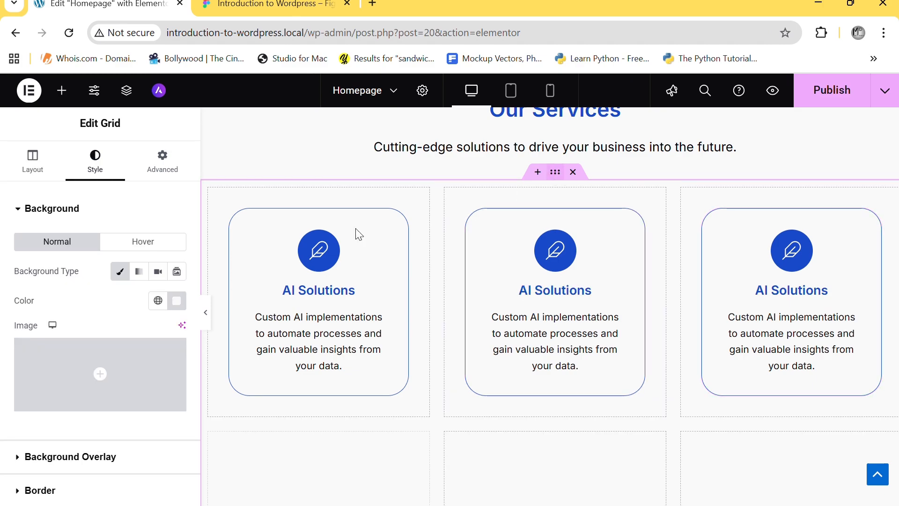
pyautogui.scroll(-3, 3, 366)
pyautogui.scroll(2, 17, 298)
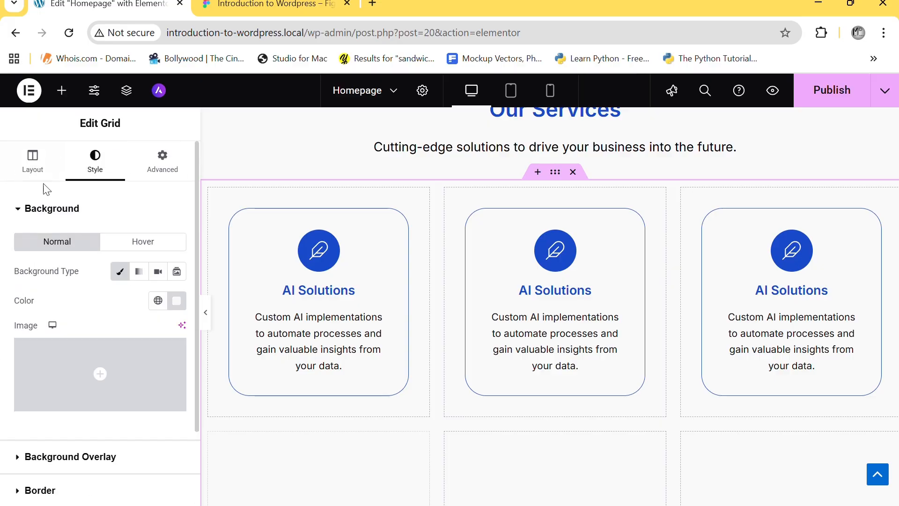
pyautogui.click(32, 164)
pyautogui.scroll(-5, 127, 300)
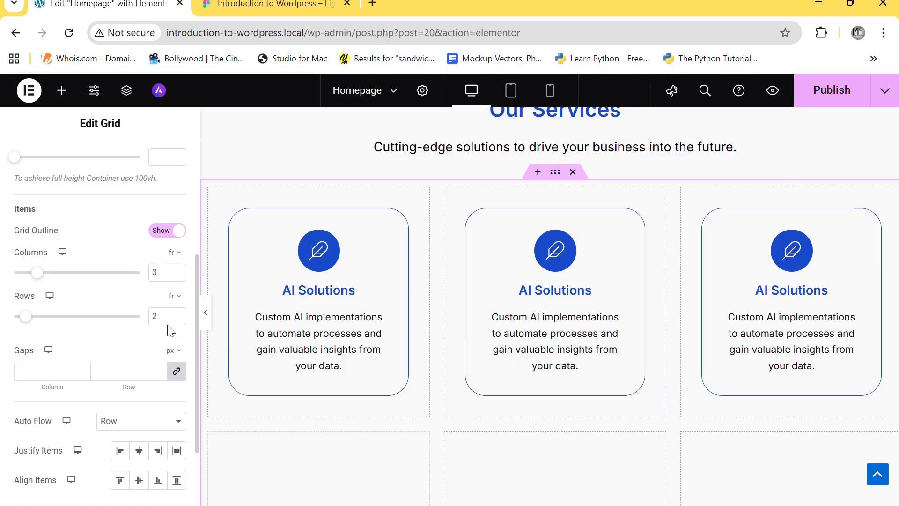
pyautogui.scroll(-2, 621, 287)
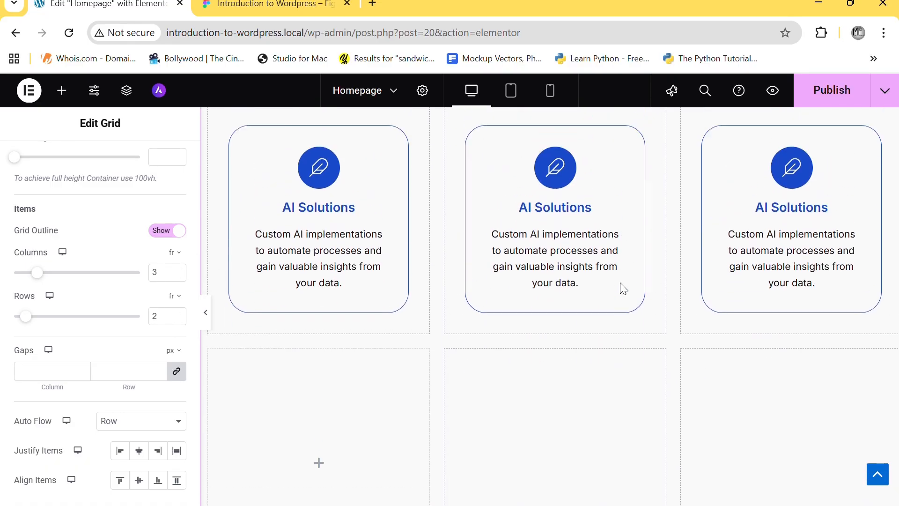
pyautogui.scroll(2, 623, 288)
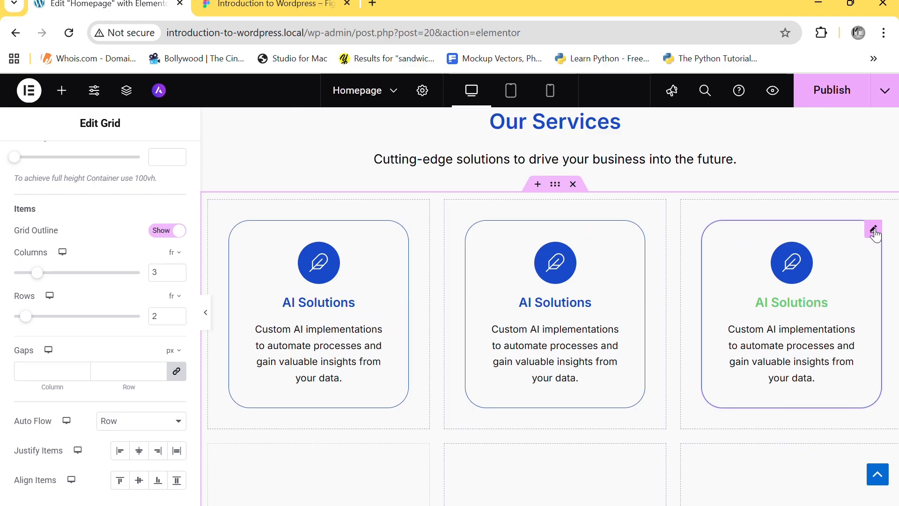
# - Duplicate the AI Solutions icon box three more times to fill the second row of the services grid
pyautogui.rightClick(874, 231)
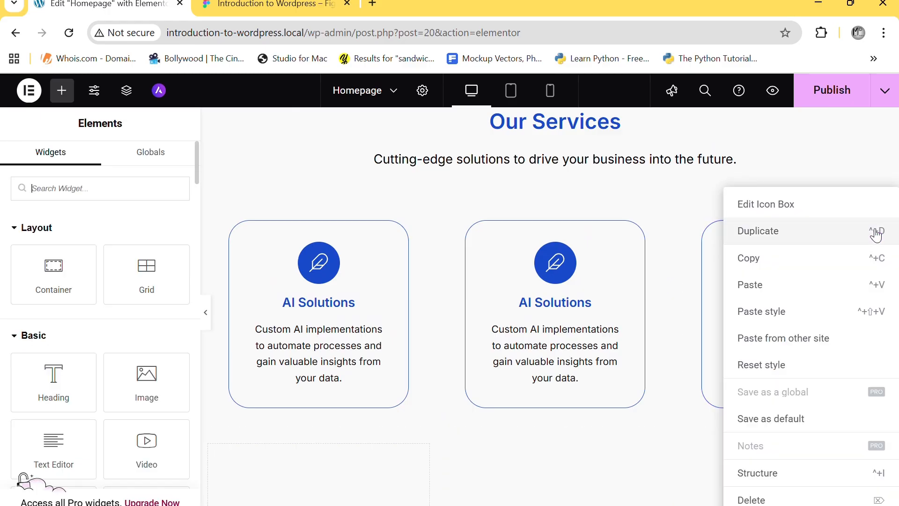
pyautogui.click(799, 238)
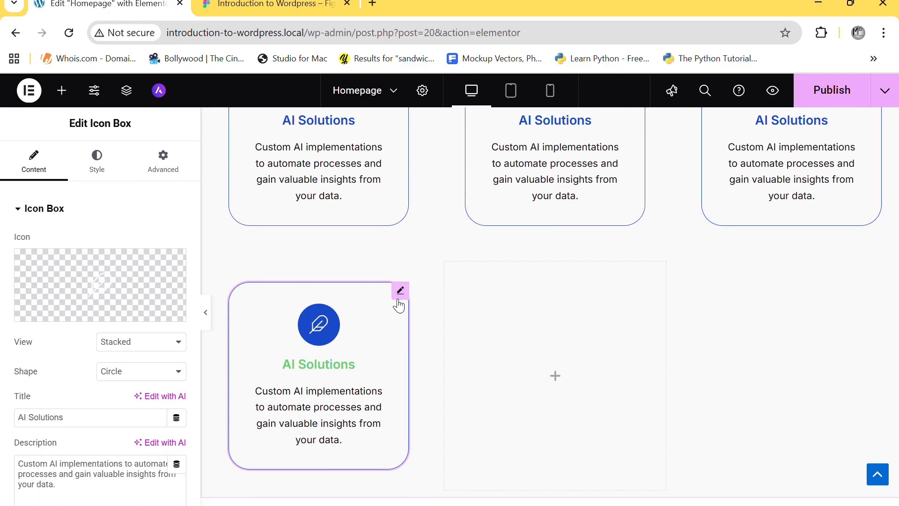
pyautogui.rightClick(400, 291)
pyautogui.click(448, 239)
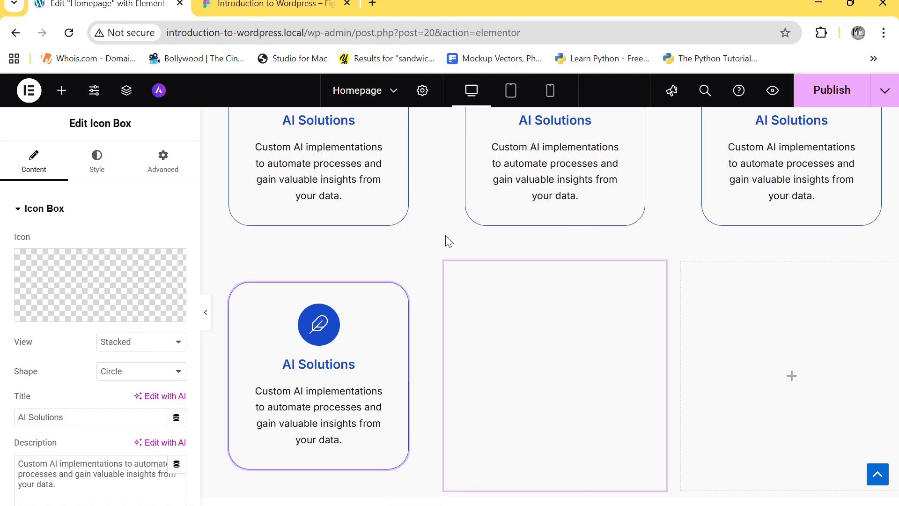
pyautogui.rightClick(634, 297)
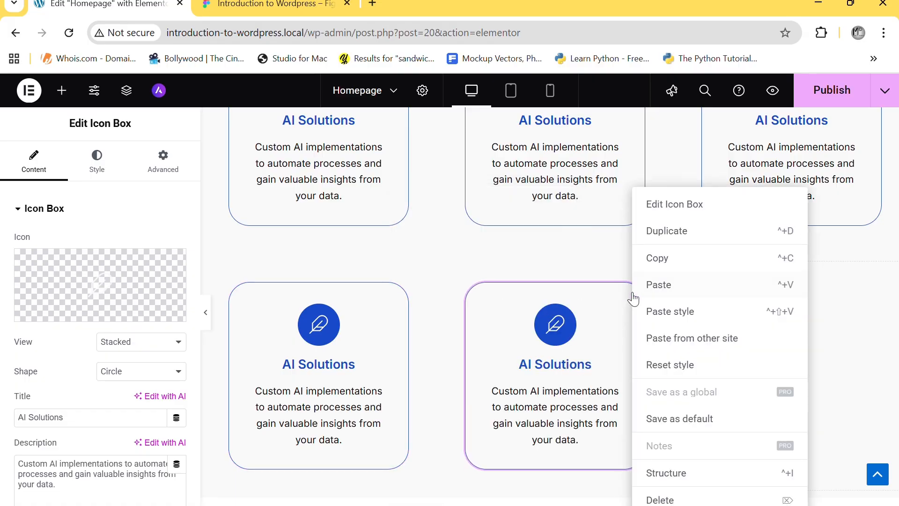
pyautogui.click(658, 234)
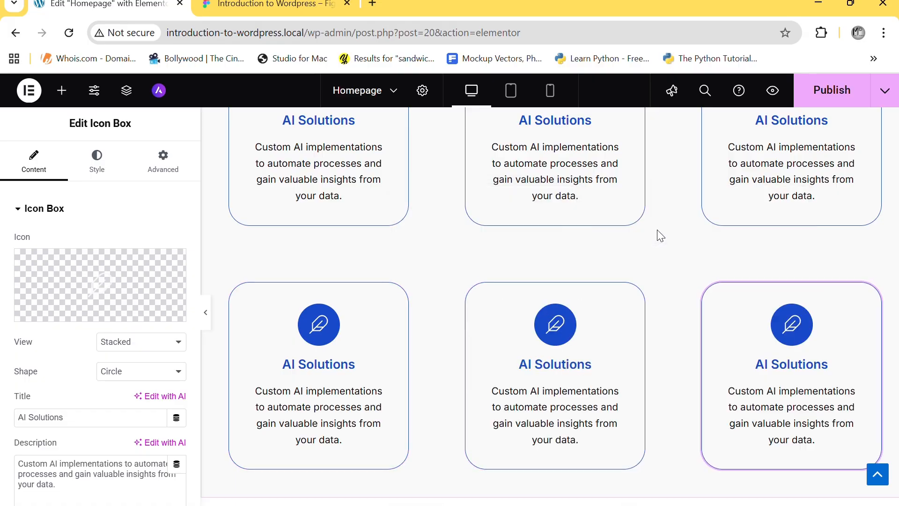
# - Upload the Laptop file from the Introduction to WordPress and CMS folder and insert it as the first row's middle card icon
pyautogui.scroll(4, 470, 345)
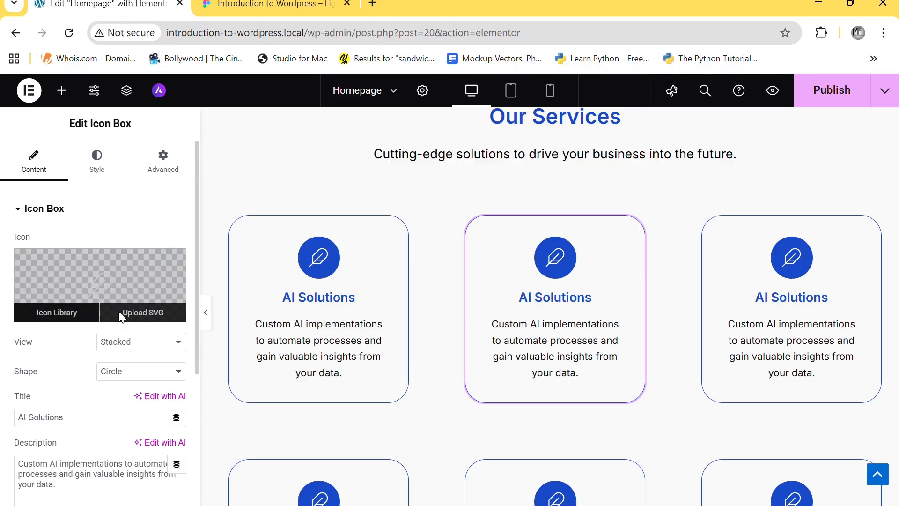
pyautogui.click(120, 317)
pyautogui.click(68, 141)
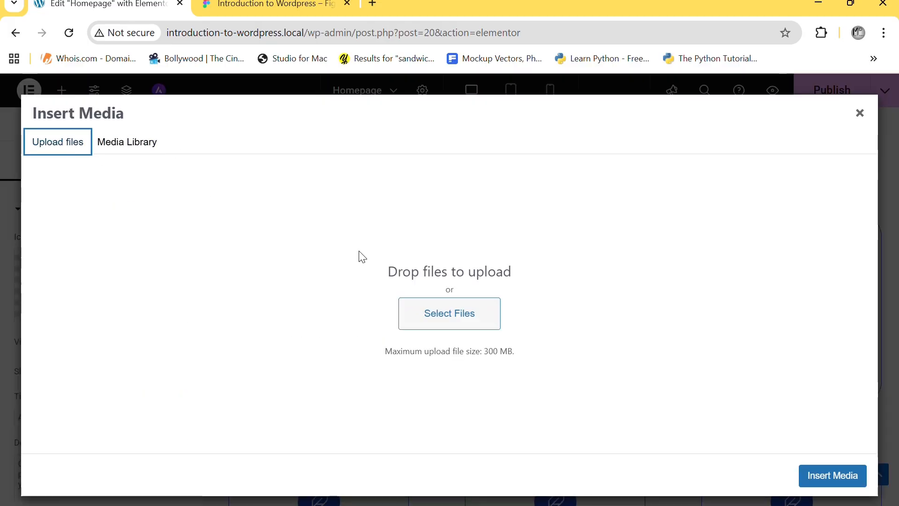
pyautogui.click(439, 309)
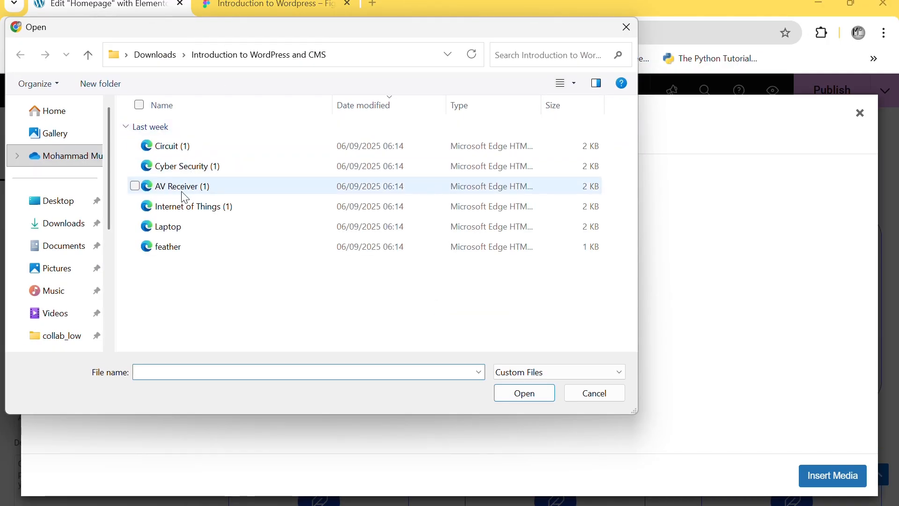
pyautogui.doubleClick(173, 227)
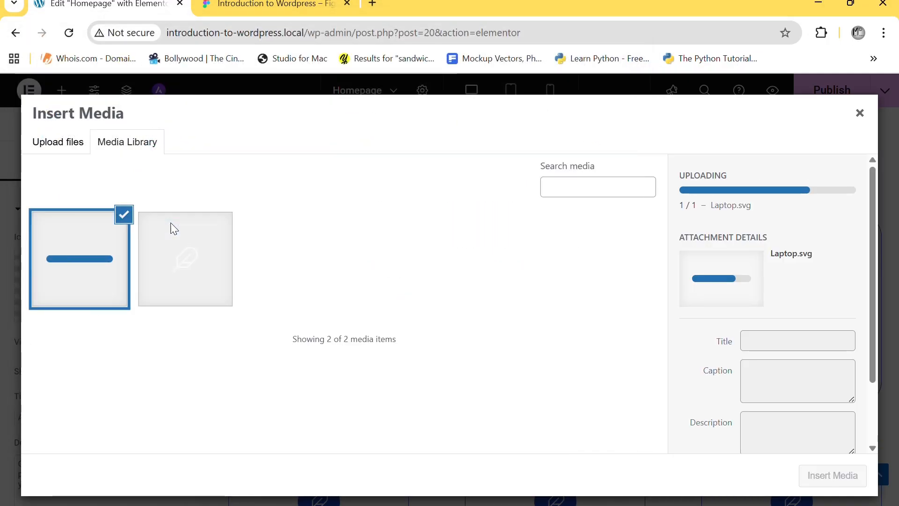
pyautogui.click(833, 475)
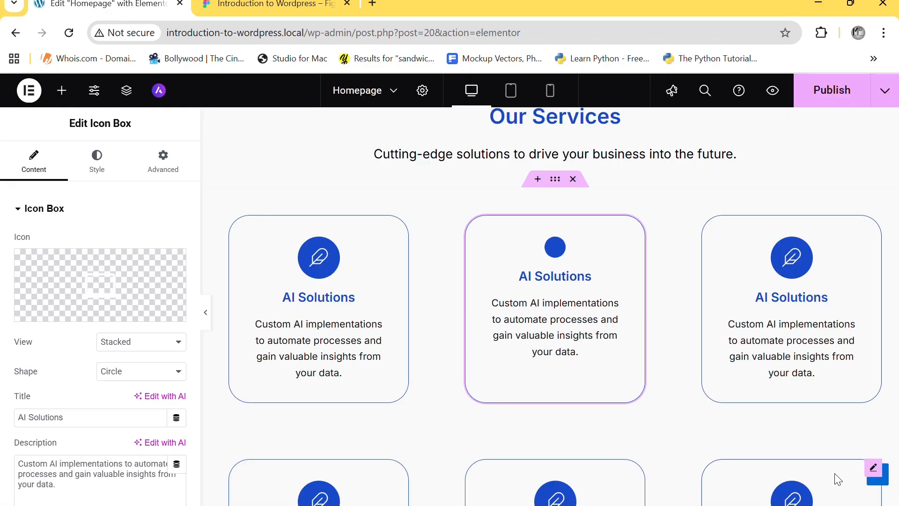
# - Copy the title Software Development from the Figma design and make it the title of the first row's middle card
pyautogui.click(262, 7)
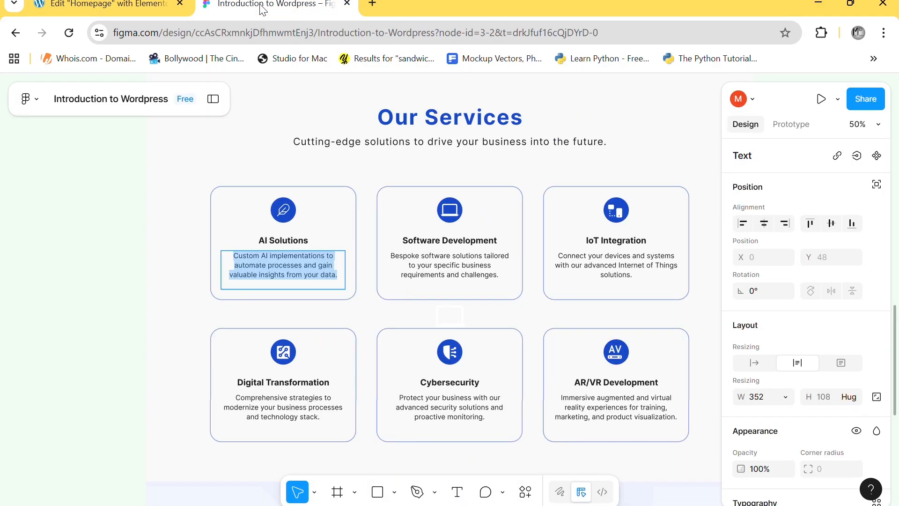
pyautogui.click(475, 247)
pyautogui.doubleClick(475, 247)
pyautogui.hotkey('ctrl', 'c')
pyautogui.click(126, 6)
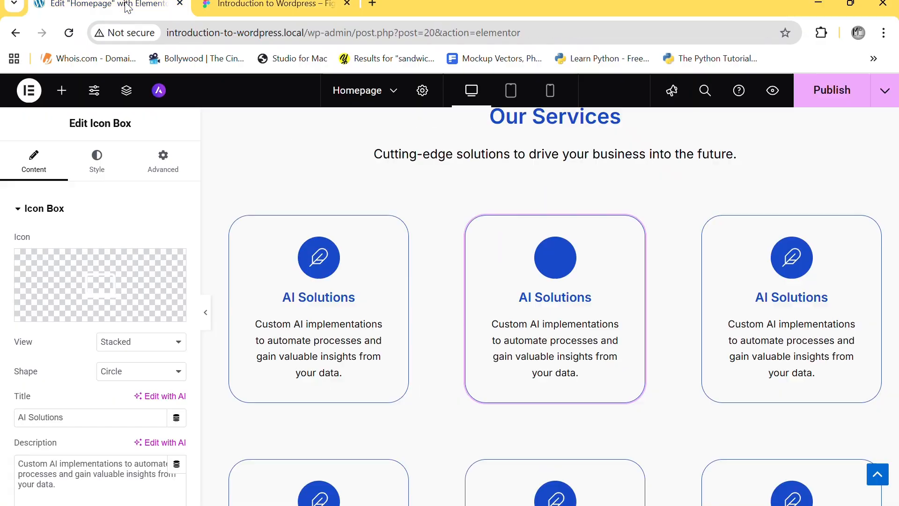
pyautogui.tripleClick(41, 421)
pyautogui.hotkey('ctrl', 'v')
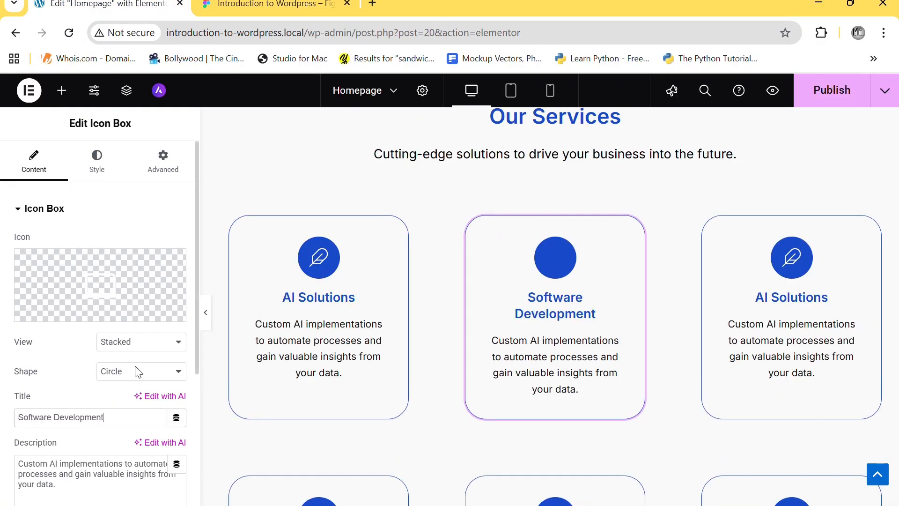
# - Replace the Software Development card's description with the "Bespoke software solutions tailored to your specific business requirements and challenges." text copied from Figma
pyautogui.click(272, 5)
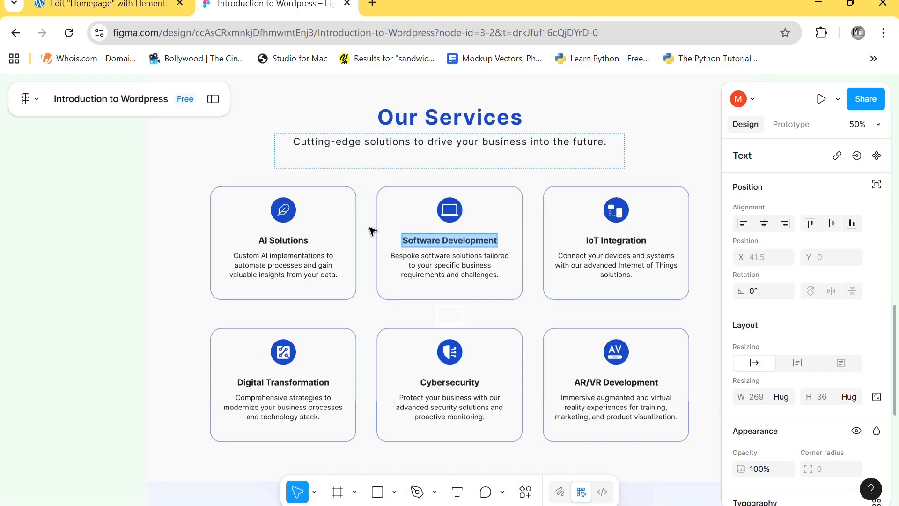
pyautogui.doubleClick(451, 276)
pyautogui.hotkey('ctrl', 'c')
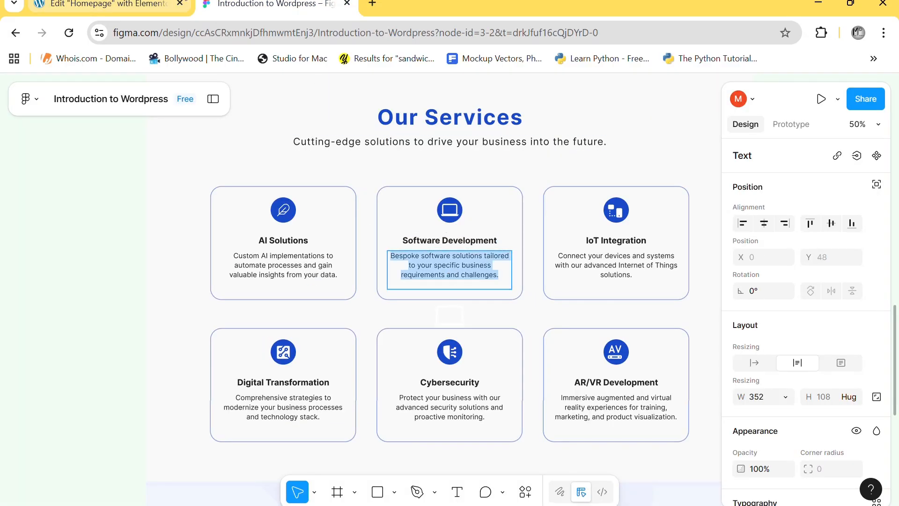
pyautogui.click(114, 4)
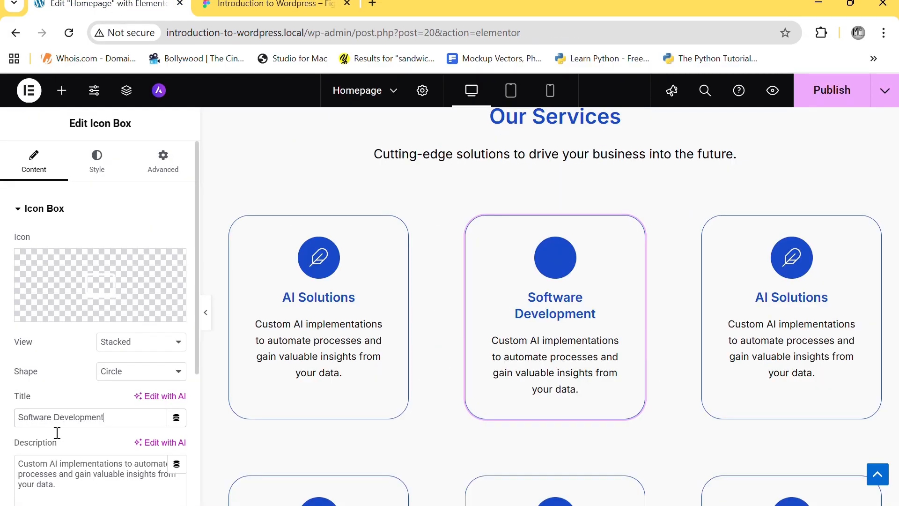
pyautogui.hotkey('ctrl', 'a')
pyautogui.hotkey('ctrl', 'v')
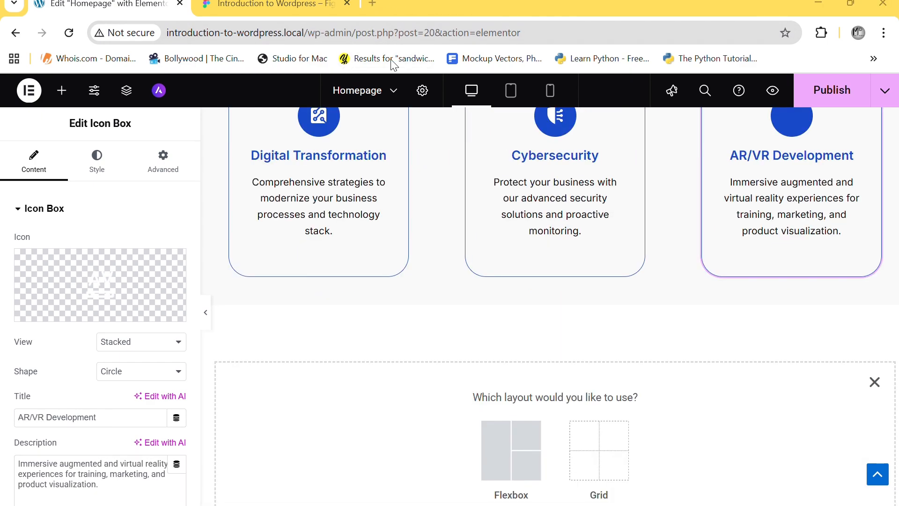
# - Review the icons, titles and descriptions of all six service cards and open the Cybersecurity icon box for editing
pyautogui.scroll(4, 484, 335)
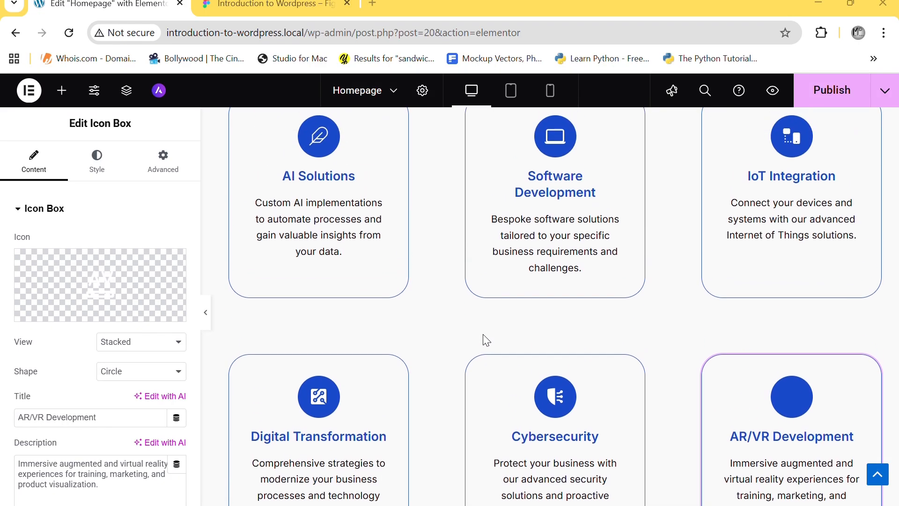
pyautogui.scroll(-4, 483, 335)
pyautogui.scroll(-2, 484, 338)
pyautogui.scroll(6, 484, 341)
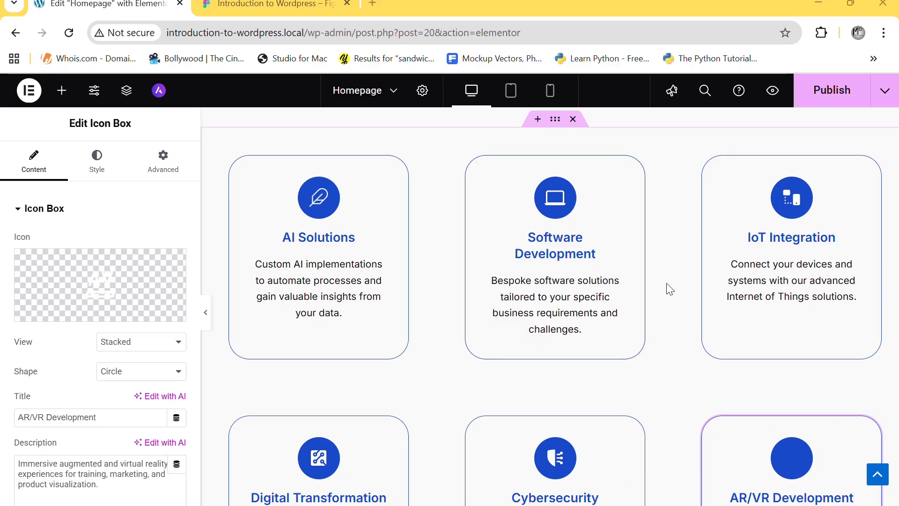
pyautogui.scroll(-3, 810, 286)
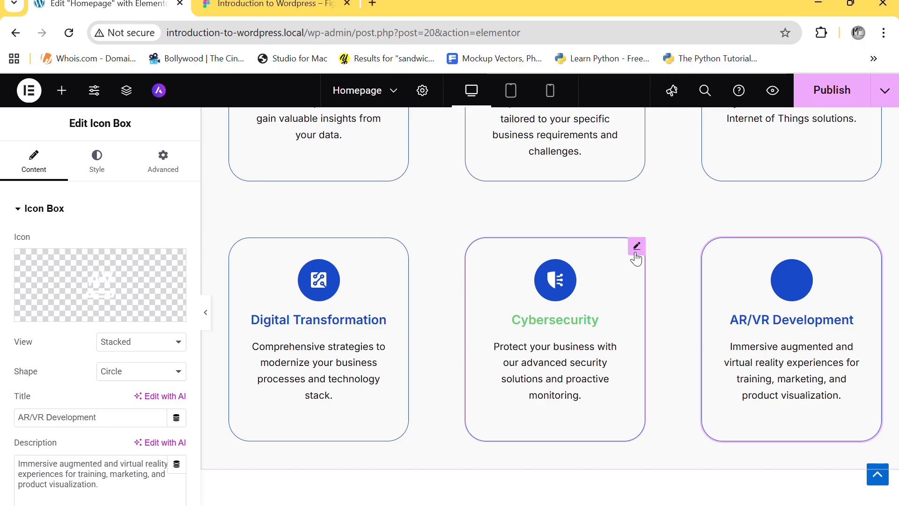
pyautogui.click(637, 248)
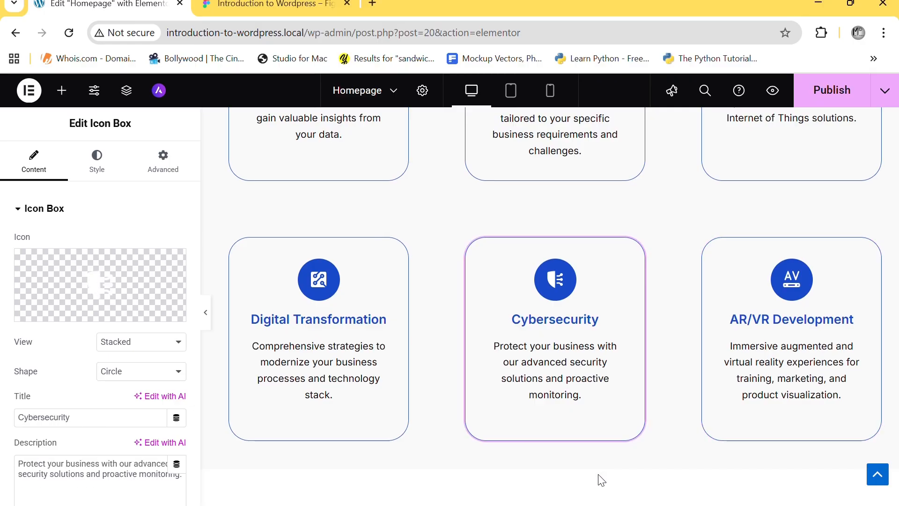
pyautogui.scroll(-4, 602, 480)
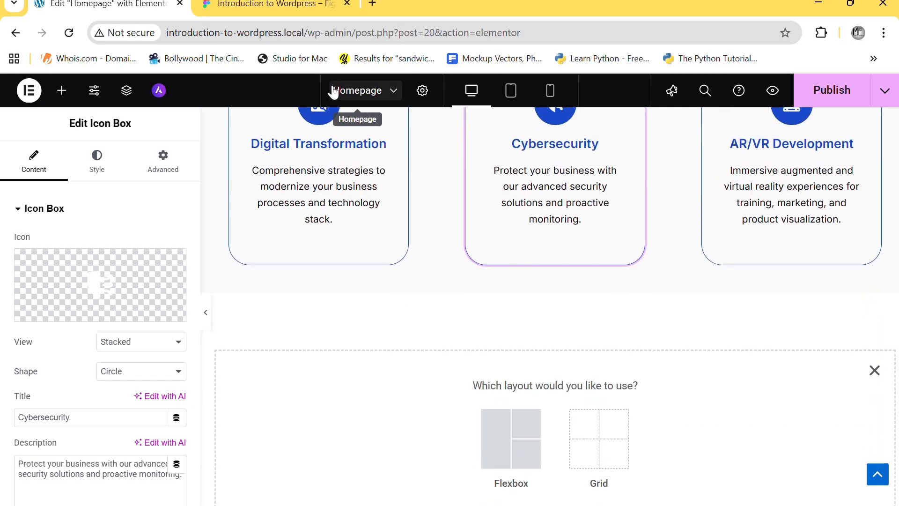
# - Compare the services section with the Figma design, checking the spacing between the last card row and the Contact Us section
pyautogui.click(260, 4)
pyautogui.scroll(-4, 331, 296)
pyautogui.scroll(-3, 331, 300)
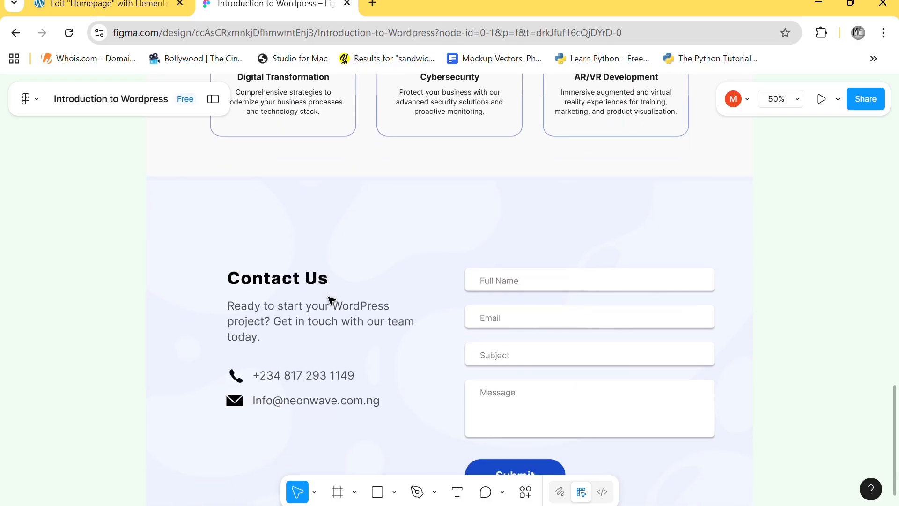
pyautogui.click(84, 3)
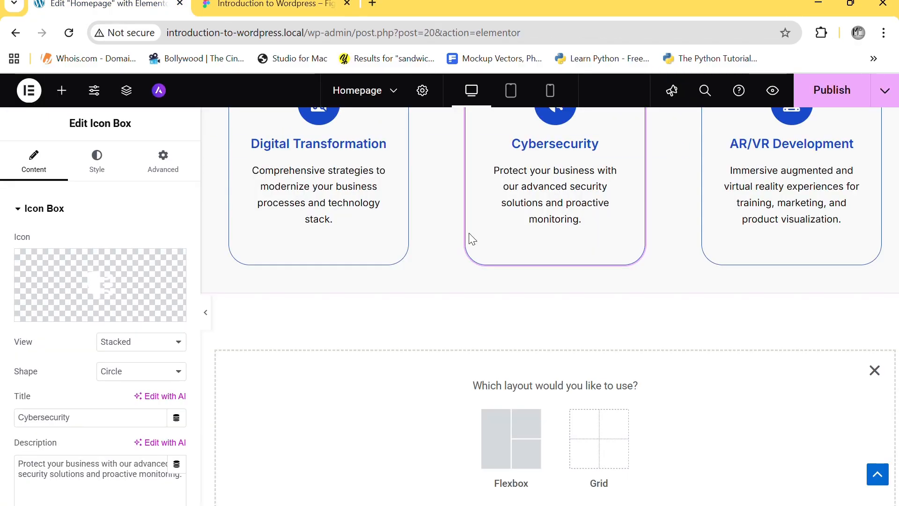
pyautogui.scroll(8, 470, 238)
pyautogui.scroll(3, 472, 239)
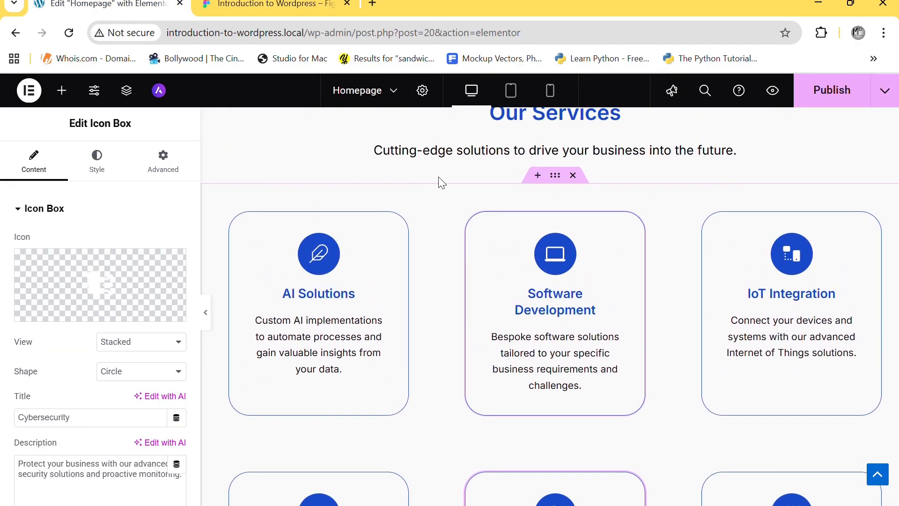
pyautogui.click(276, 4)
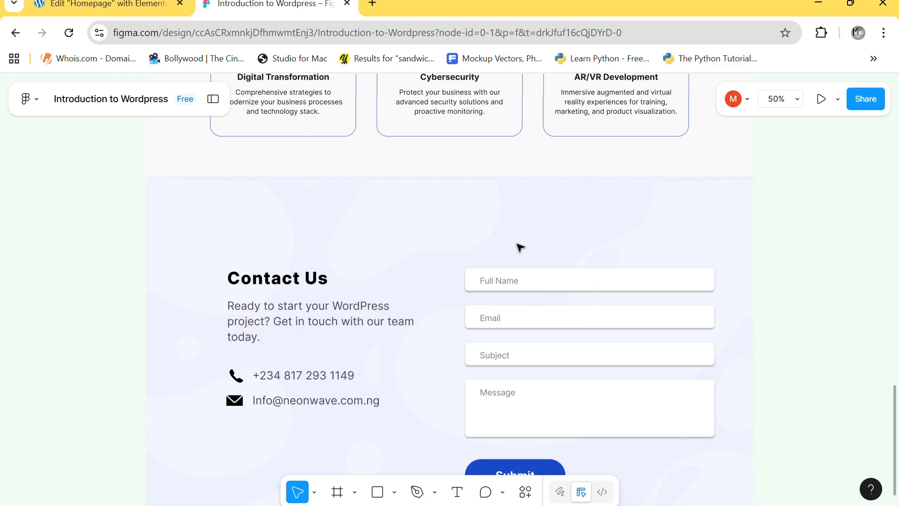
pyautogui.scroll(3, 465, 256)
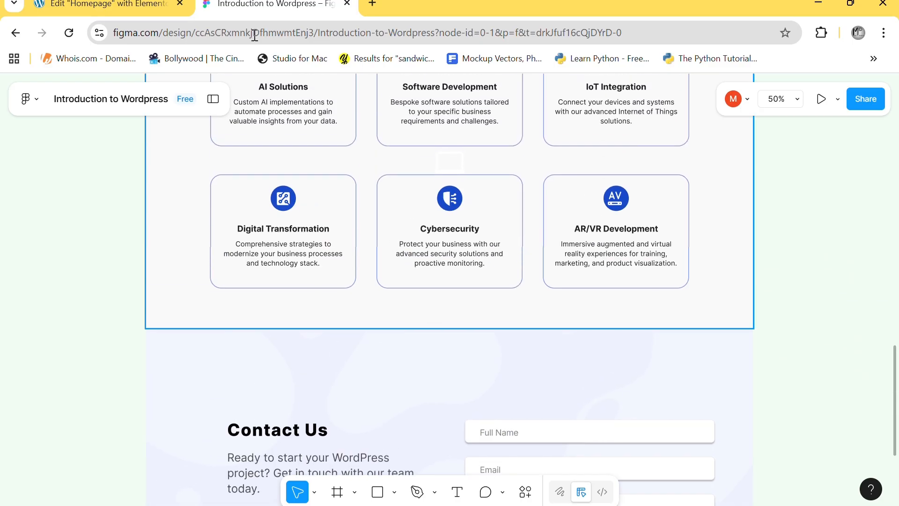
# - Back in Elementor, unlink the services grid's padding values and set the bottom to 30 px and the other sides to 0
pyautogui.click(107, 5)
pyautogui.scroll(3, 528, 231)
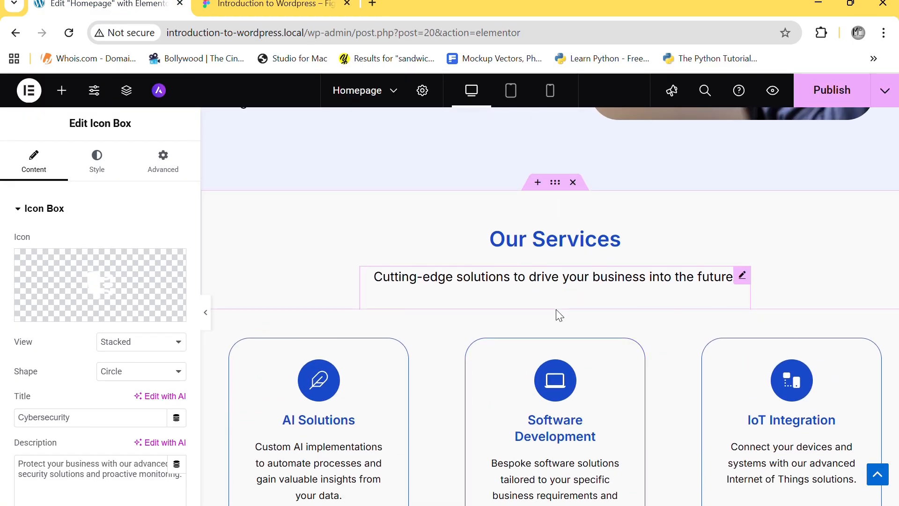
pyautogui.click(552, 309)
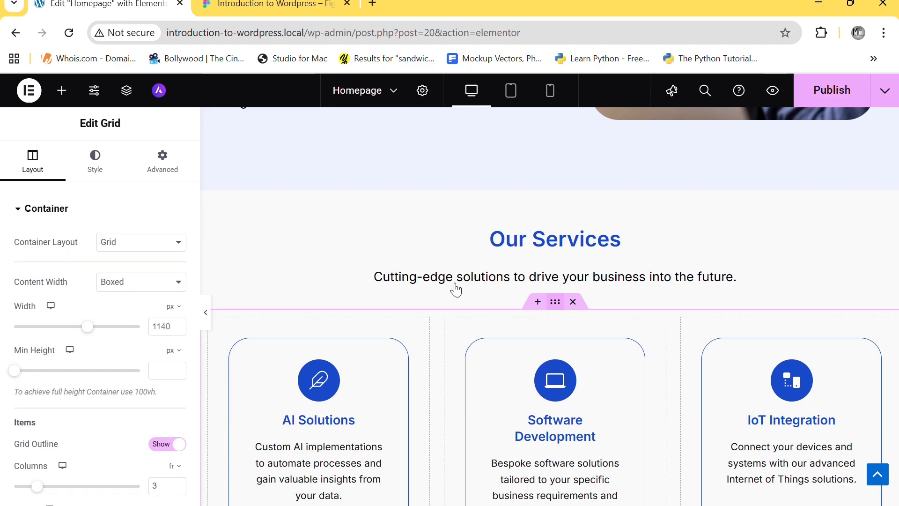
pyautogui.click(134, 174)
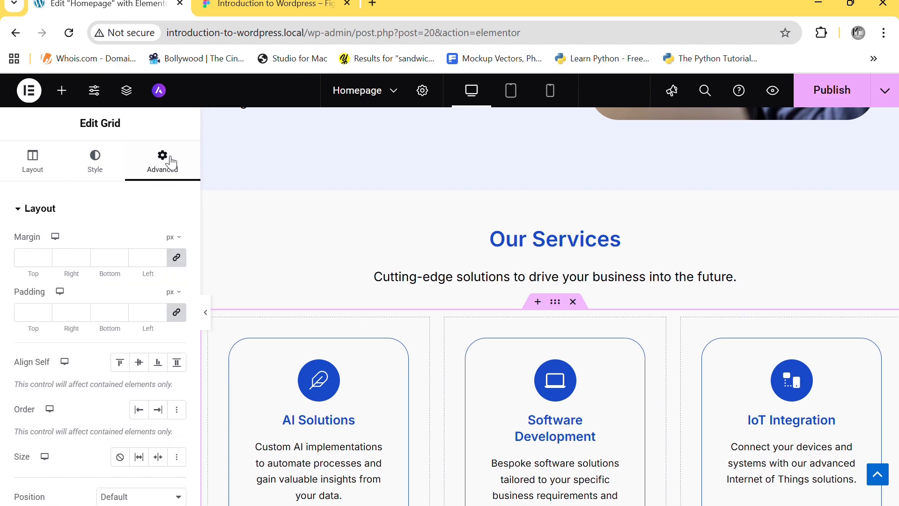
pyautogui.click(176, 312)
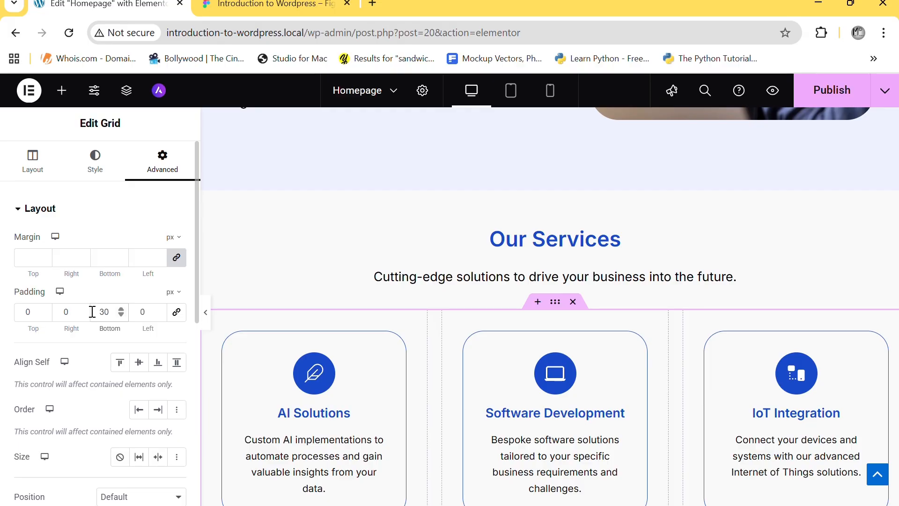
pyautogui.scroll(-10, 672, 331)
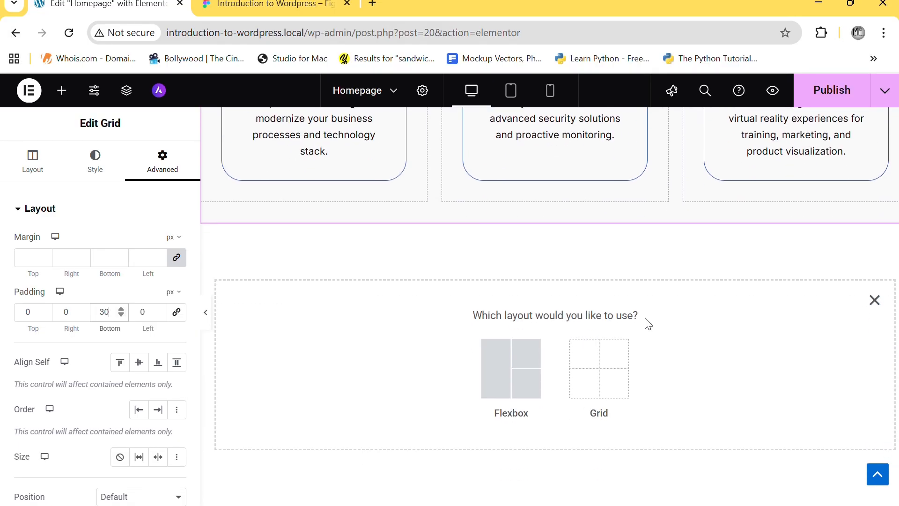
# - Increase the services grid's bottom padding to 50 px and finally to 70 px
pyautogui.write('5')
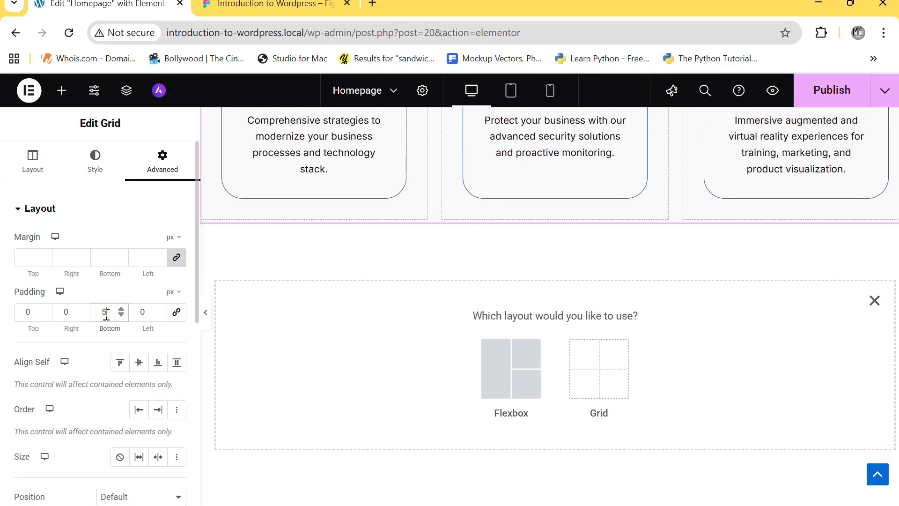
pyautogui.write('0')
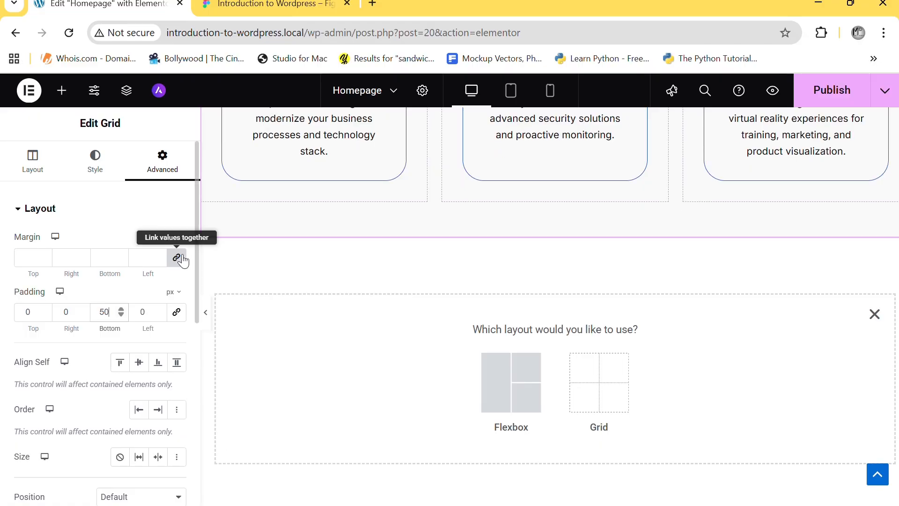
pyautogui.click(119, 311)
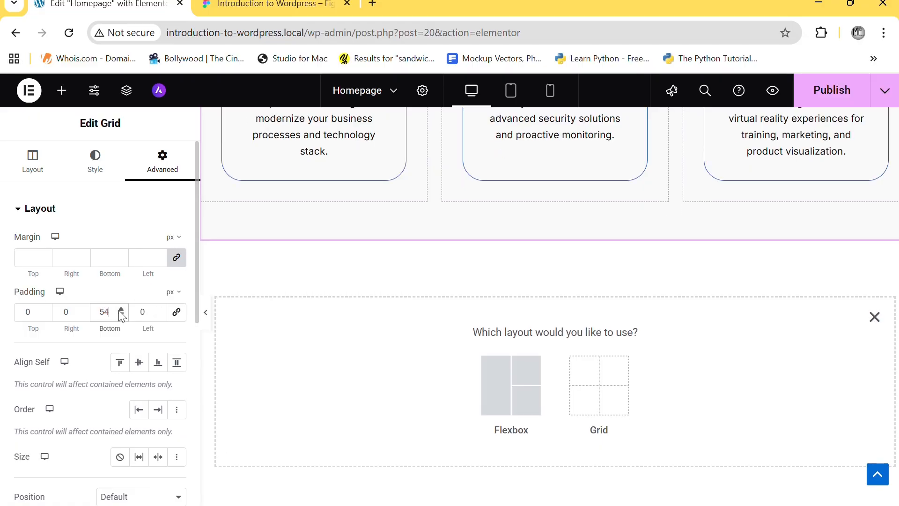
pyautogui.click(118, 311)
pyautogui.click(119, 311)
pyautogui.click(119, 311)
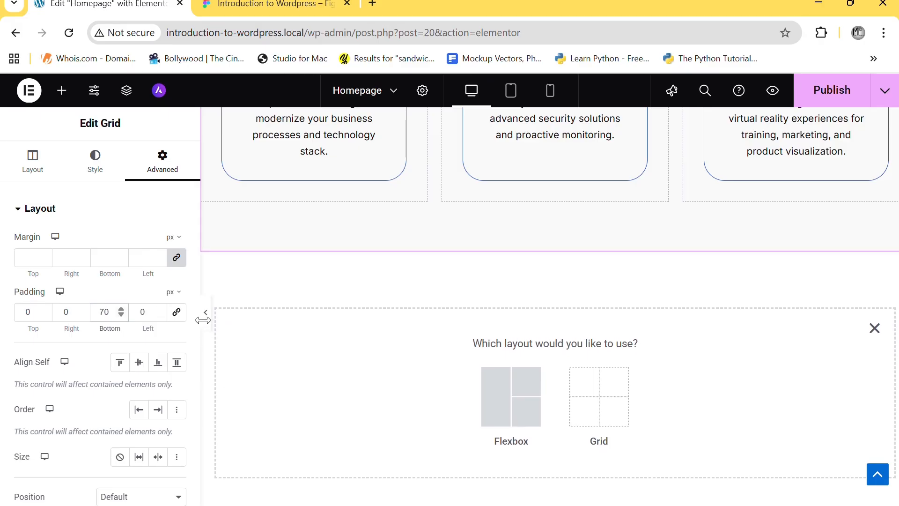
# - Preview the services section at full width without the editing panel, checking the card layout and spacing
pyautogui.click(205, 312)
pyautogui.scroll(8, 418, 270)
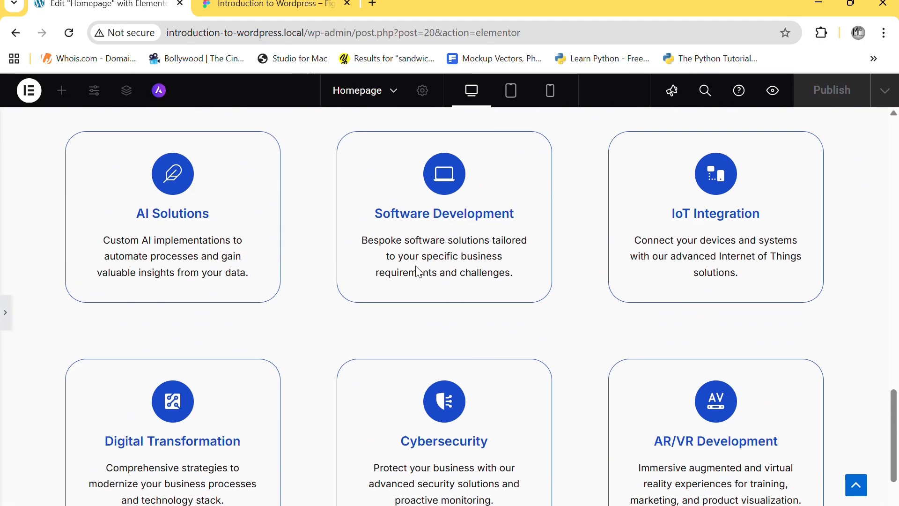
pyautogui.scroll(-8, 415, 266)
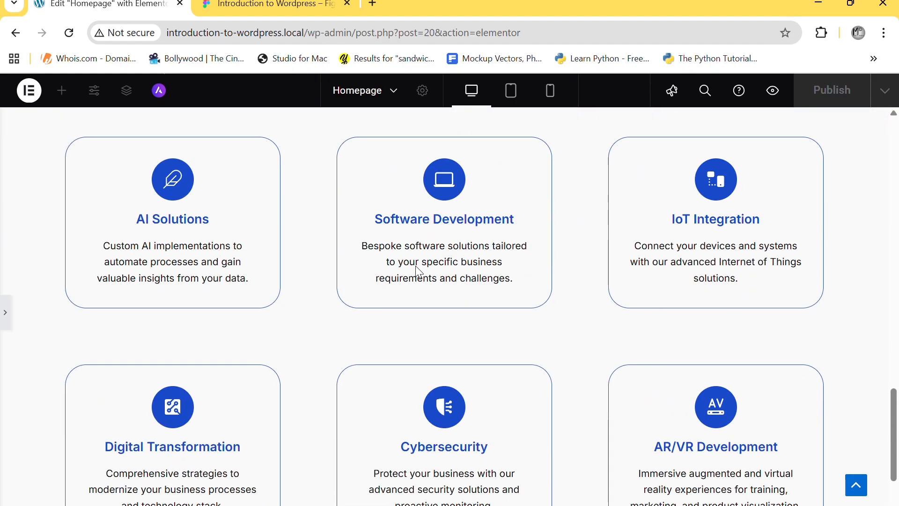
pyautogui.click(4, 314)
pyautogui.scroll(-6, 421, 336)
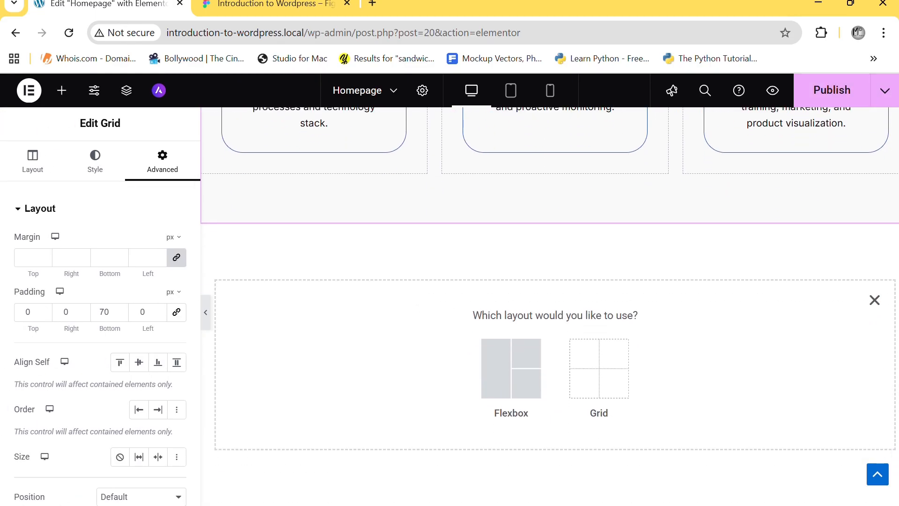
# - Examine the Contact Us section in Figma, including its text, contact details, form fields and frame dimensions, and return to Elementor
pyautogui.hotkey('ctrl', 'Tab')
pyautogui.scroll(-6, 245, 267)
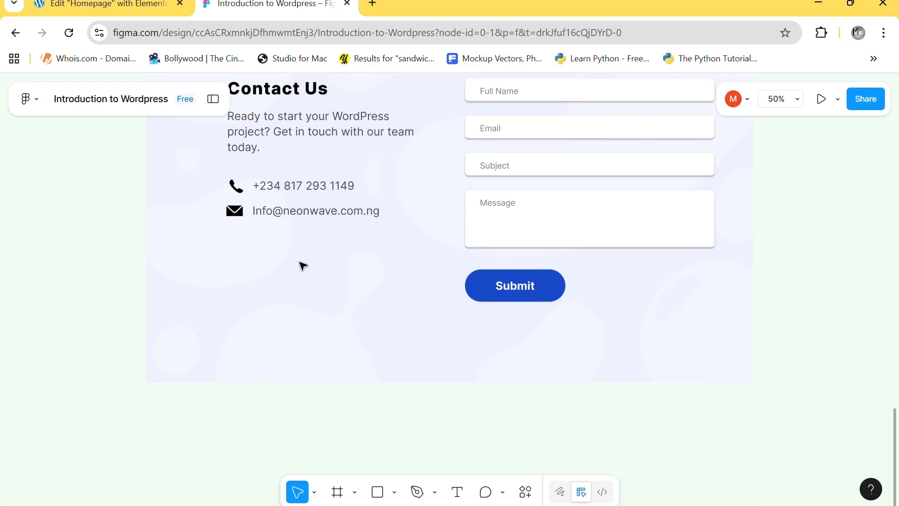
pyautogui.scroll(4, 301, 263)
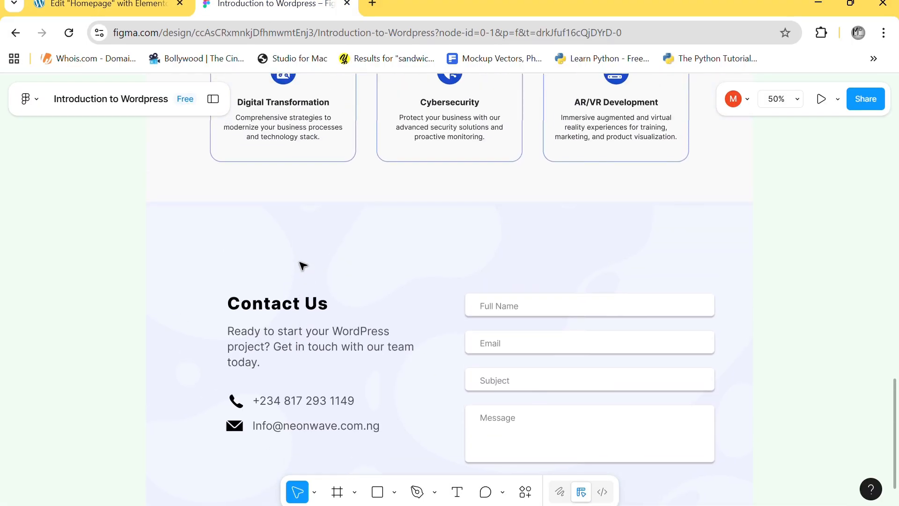
pyautogui.scroll(-4, 302, 266)
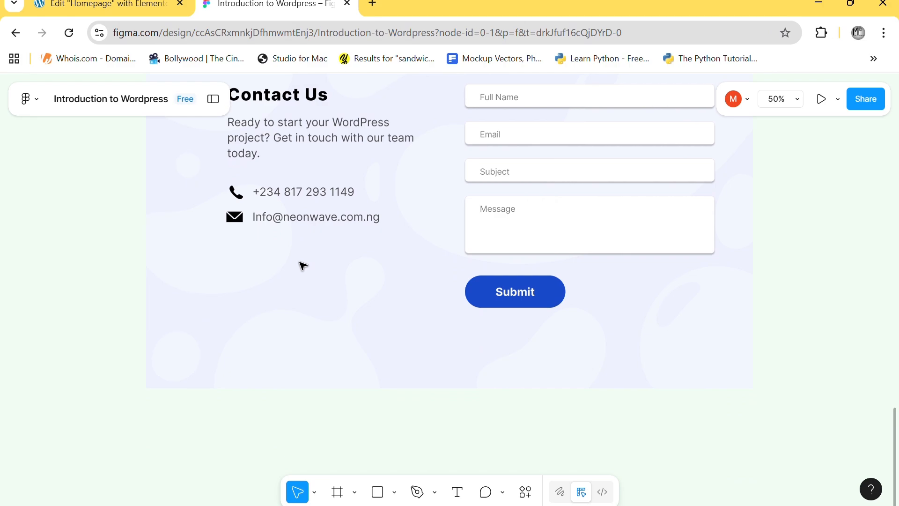
pyautogui.scroll(3, 302, 266)
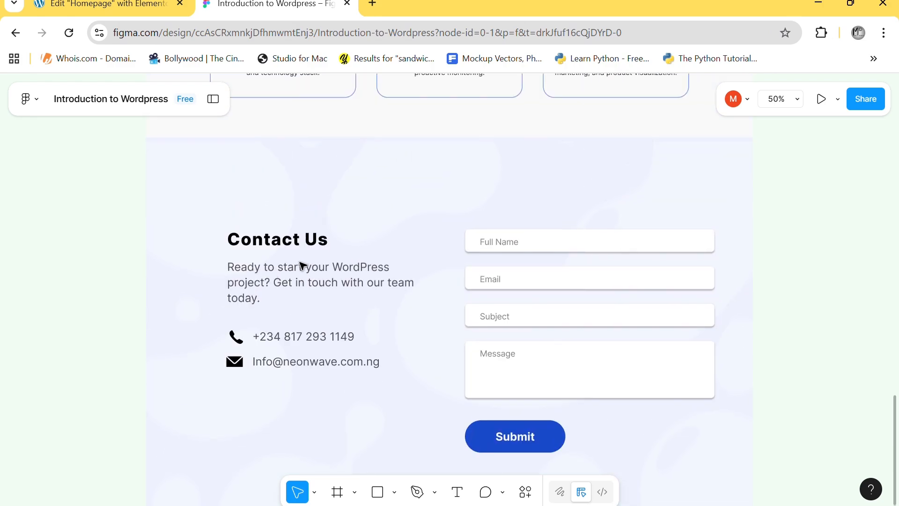
pyautogui.click(187, 185)
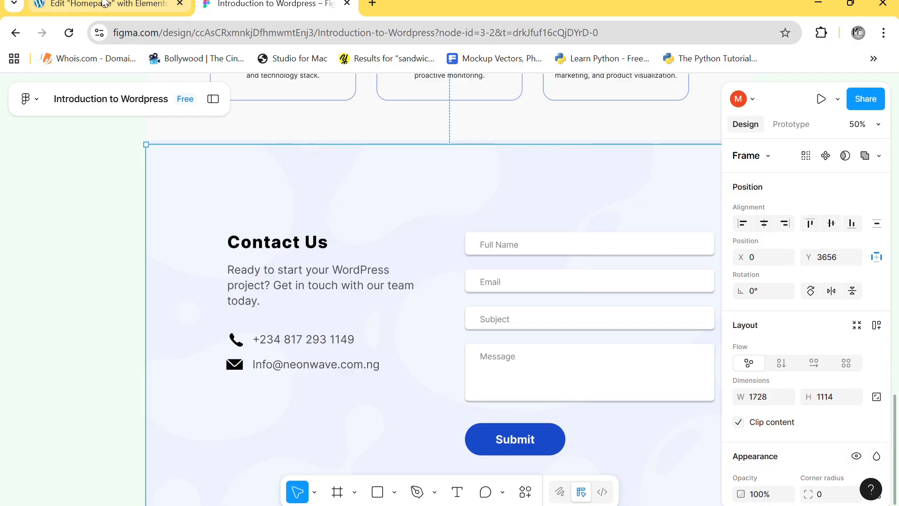
pyautogui.click(115, 7)
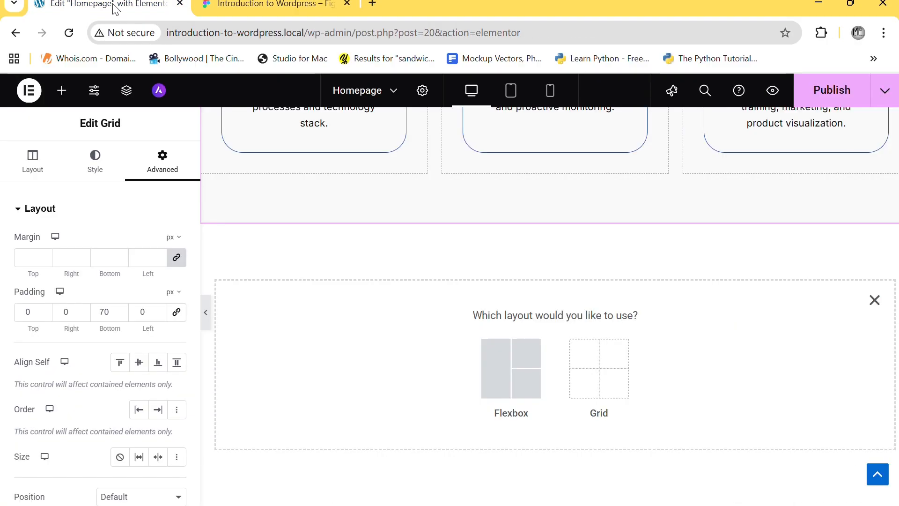
# - Add a two-column Flexbox container below the services section and copy the Contact Us frame's fill colour from Figma
pyautogui.click(532, 375)
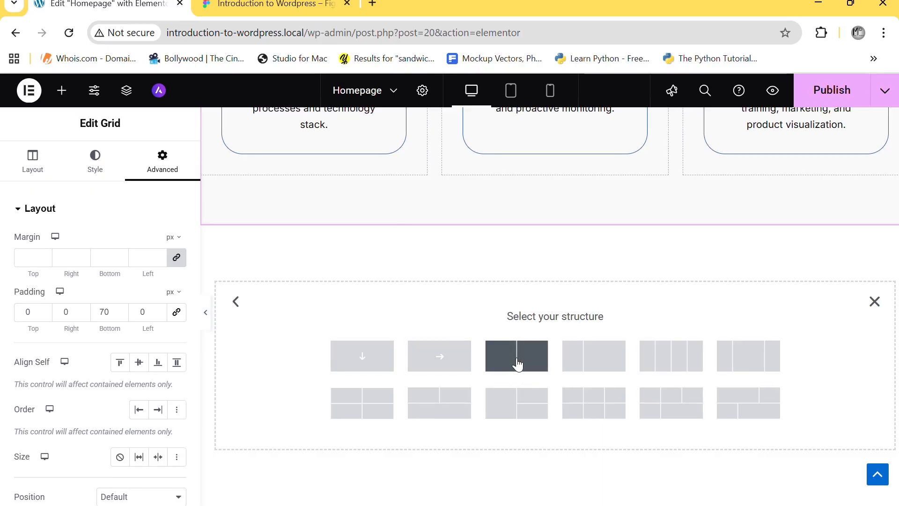
pyautogui.click(517, 364)
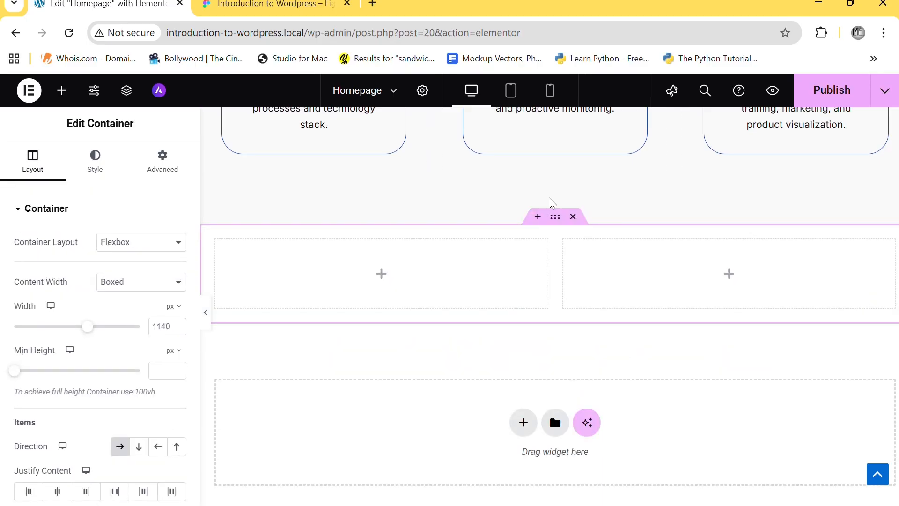
pyautogui.click(269, 5)
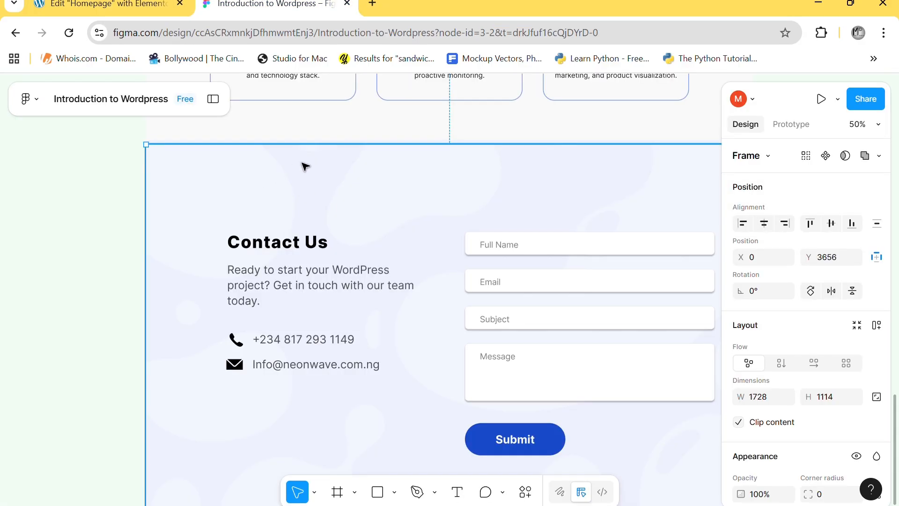
pyautogui.scroll(-5, 852, 405)
pyautogui.click(761, 313)
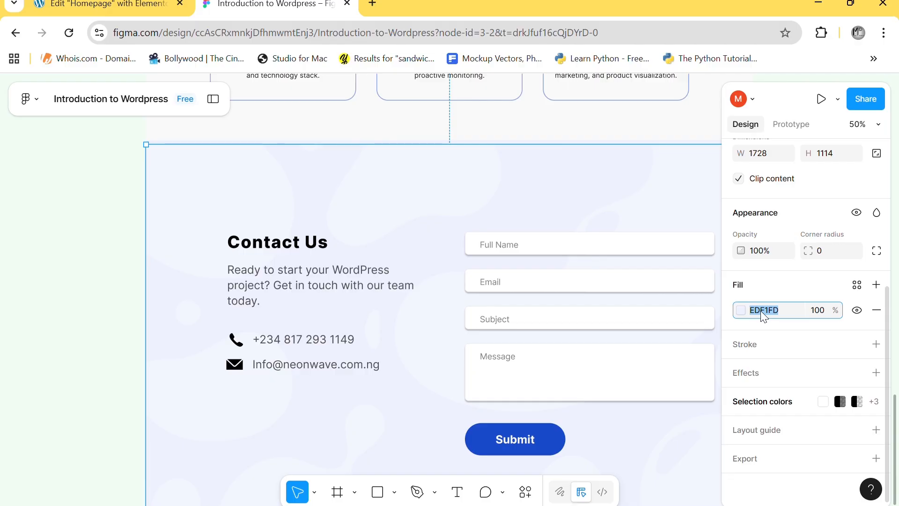
pyautogui.click(141, 6)
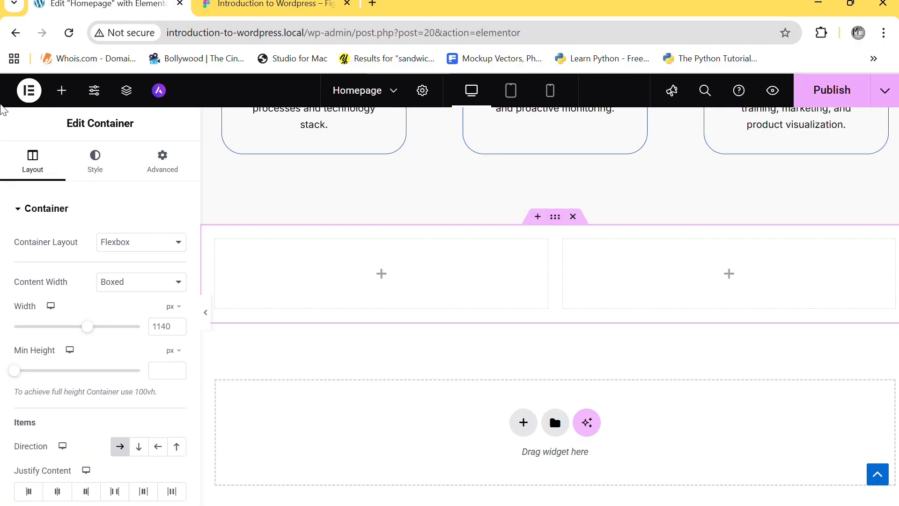
# - Back in Elementor, give the new two-column container a Classic background with the colour EDF1FD
pyautogui.click(90, 160)
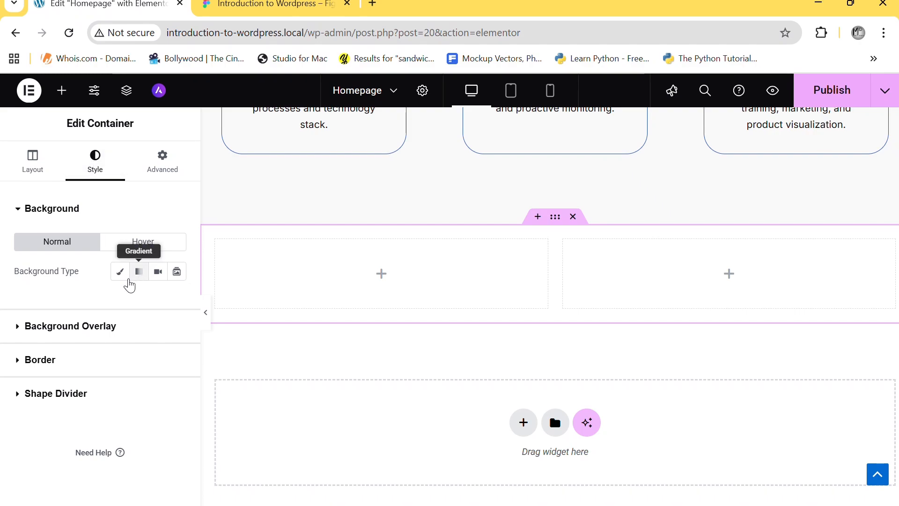
pyautogui.click(119, 272)
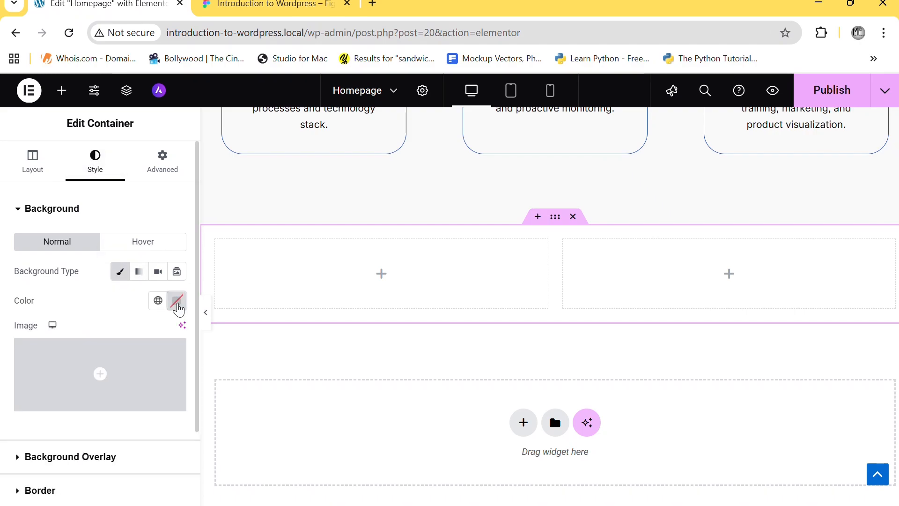
pyautogui.click(178, 309)
pyautogui.write('EDF1FD')
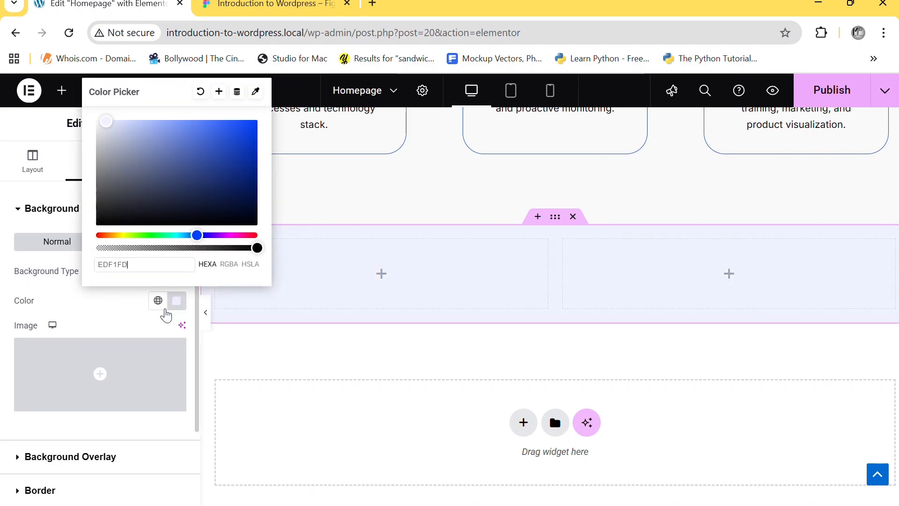
pyautogui.click(176, 301)
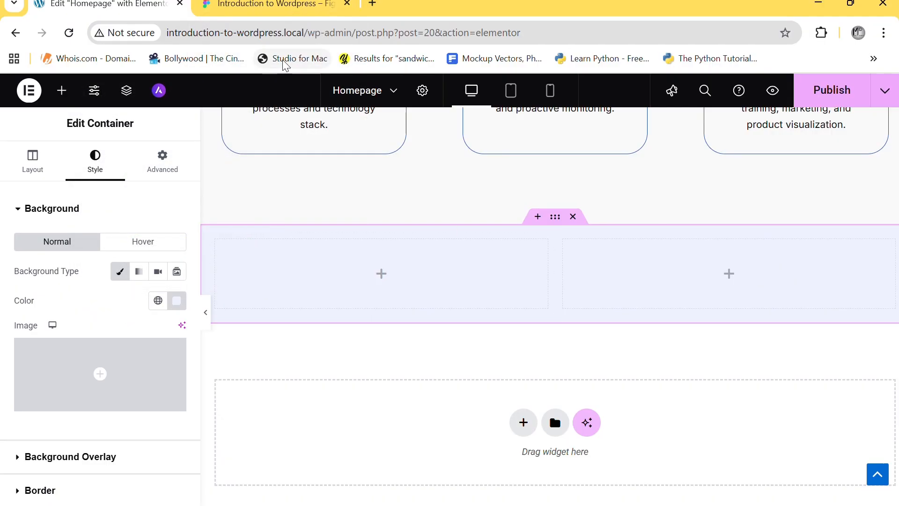
# - Check the Contact Us backdrop in Figma and add Background.png as a Classic background overlay image on the Elementor container
pyautogui.click(269, 6)
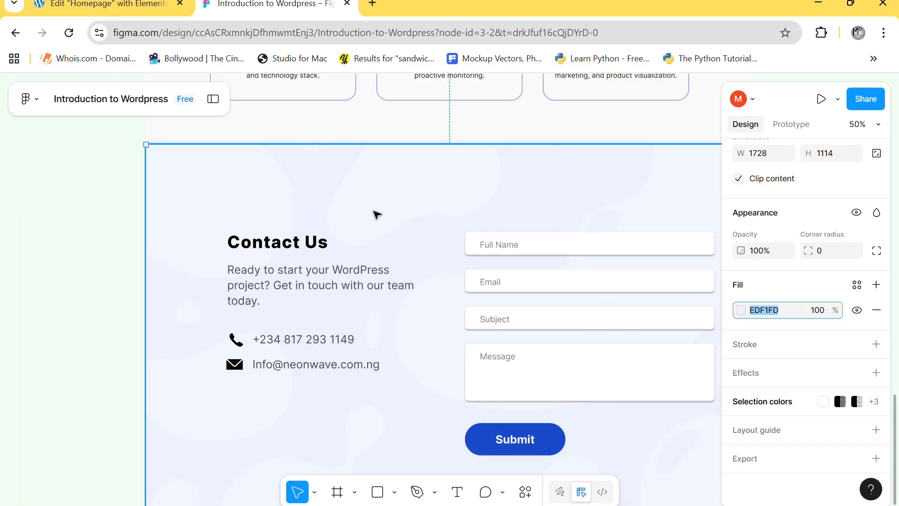
pyautogui.click(105, 5)
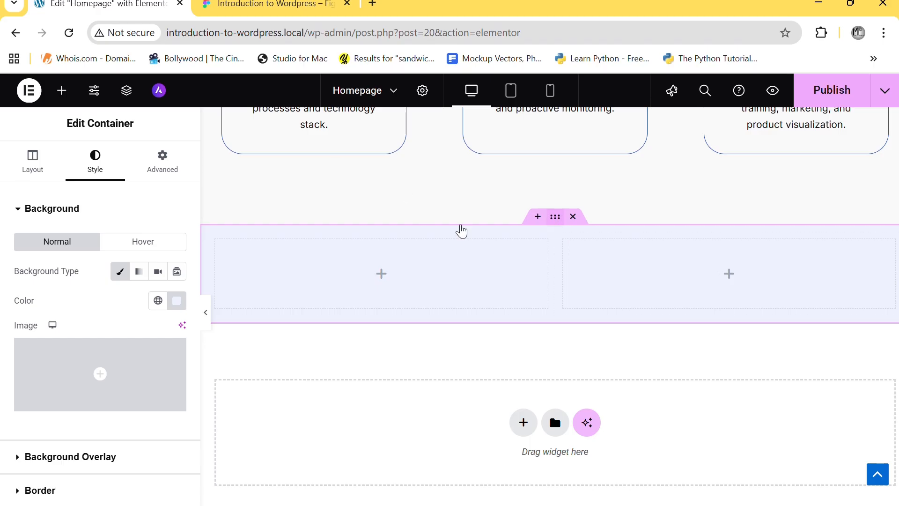
pyautogui.scroll(-2, 63, 336)
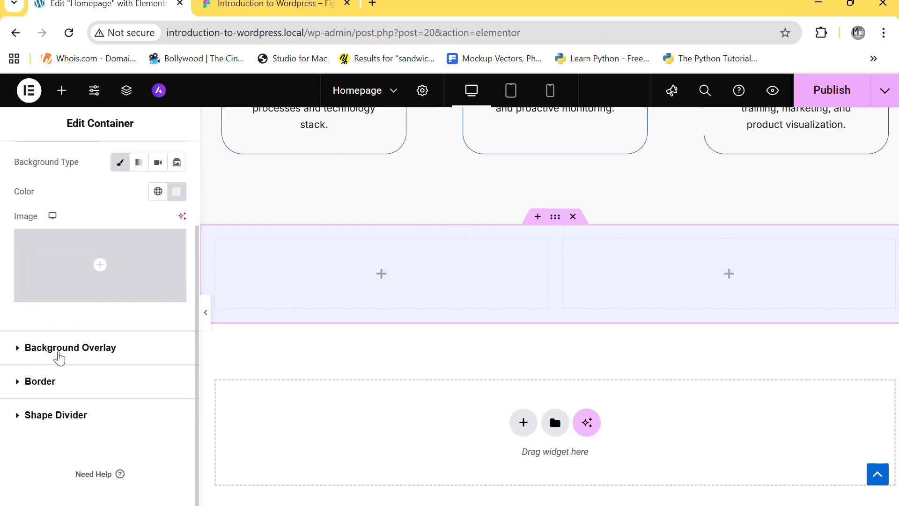
pyautogui.click(59, 358)
pyautogui.click(156, 308)
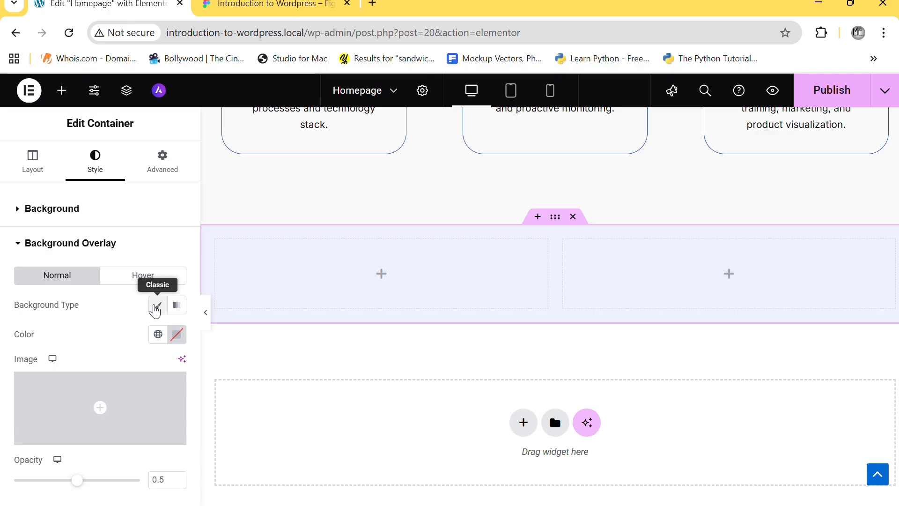
pyautogui.click(111, 401)
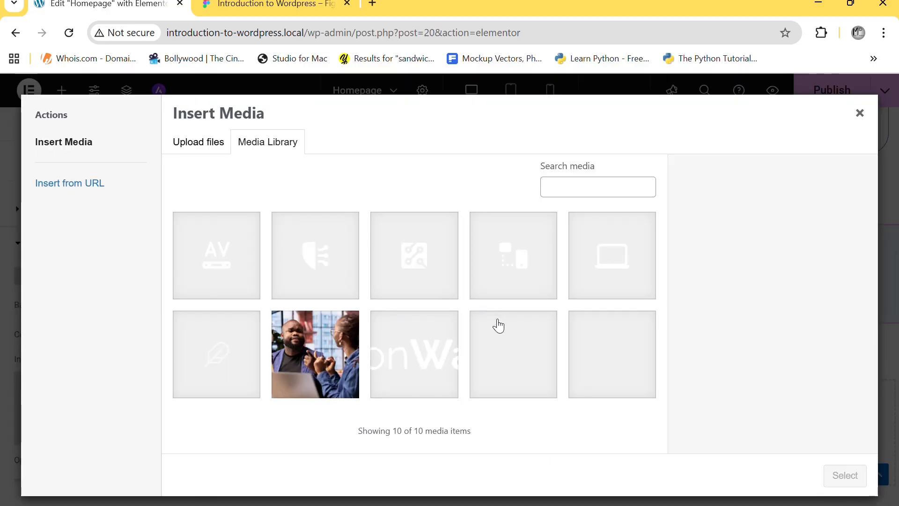
pyautogui.click(502, 343)
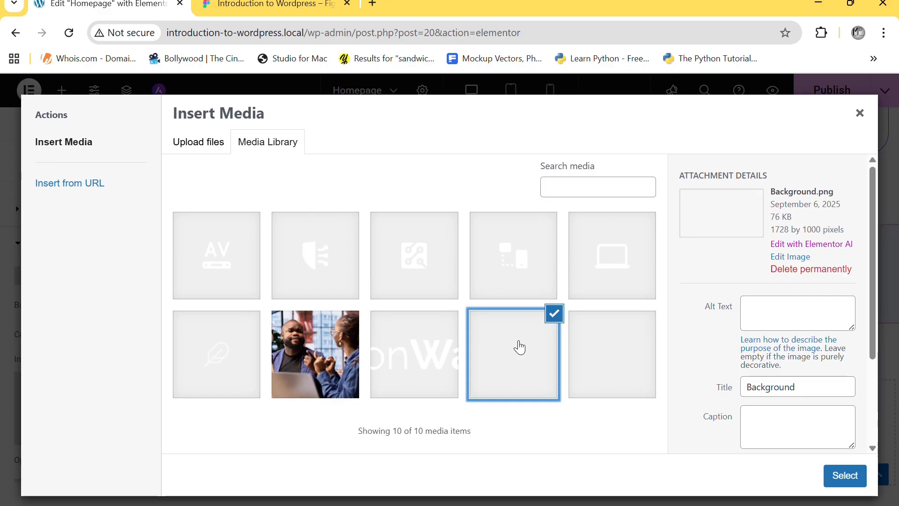
pyautogui.click(602, 361)
pyautogui.click(520, 358)
pyautogui.click(839, 477)
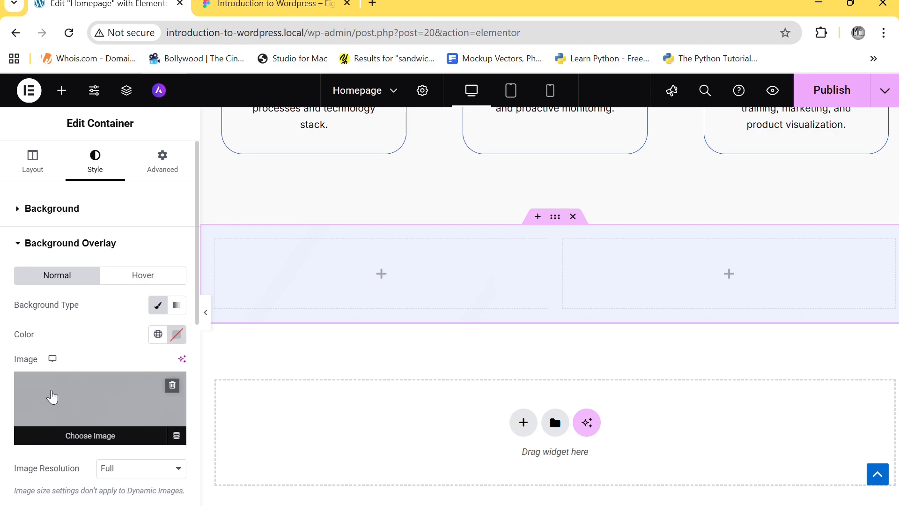
# - Set the overlay image's position to Center Center and its repeat to No-repeat
pyautogui.scroll(-4, 145, 380)
pyautogui.scroll(-2, 145, 379)
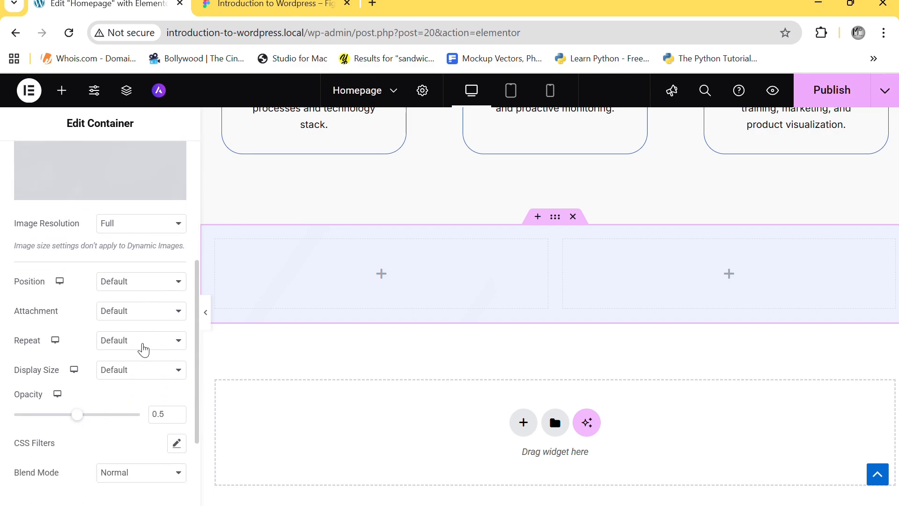
pyautogui.click(128, 281)
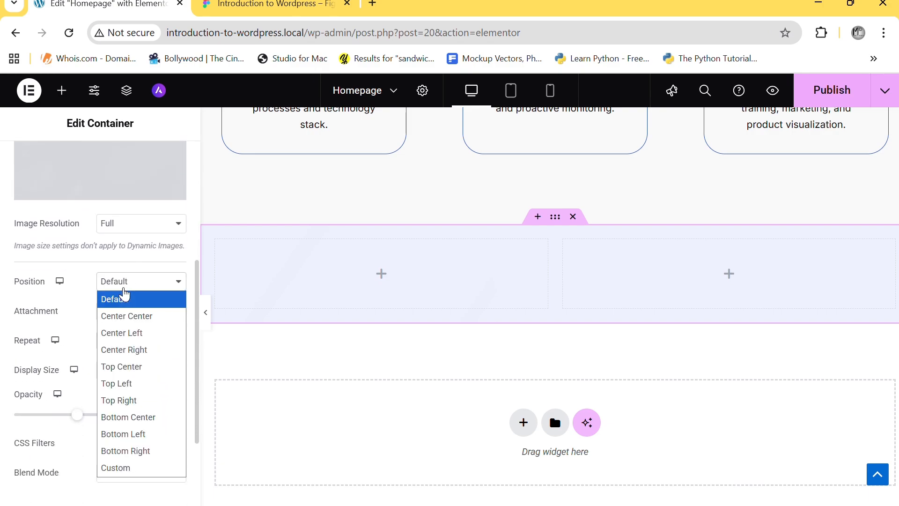
pyautogui.click(130, 317)
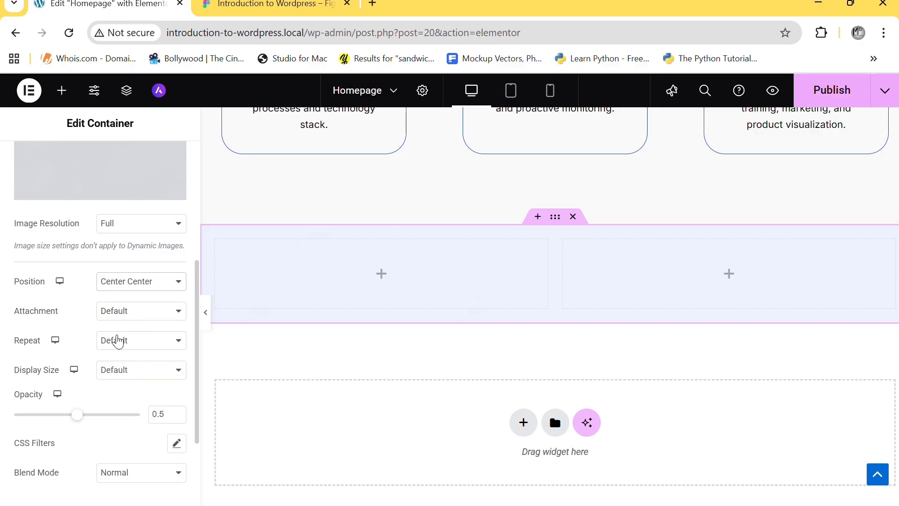
pyautogui.click(119, 313)
pyautogui.click(70, 306)
pyautogui.click(105, 339)
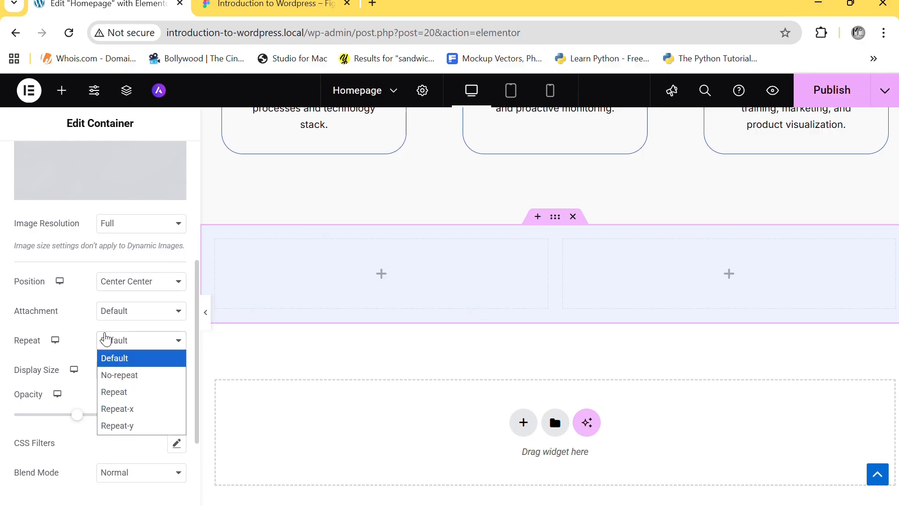
pyautogui.click(111, 374)
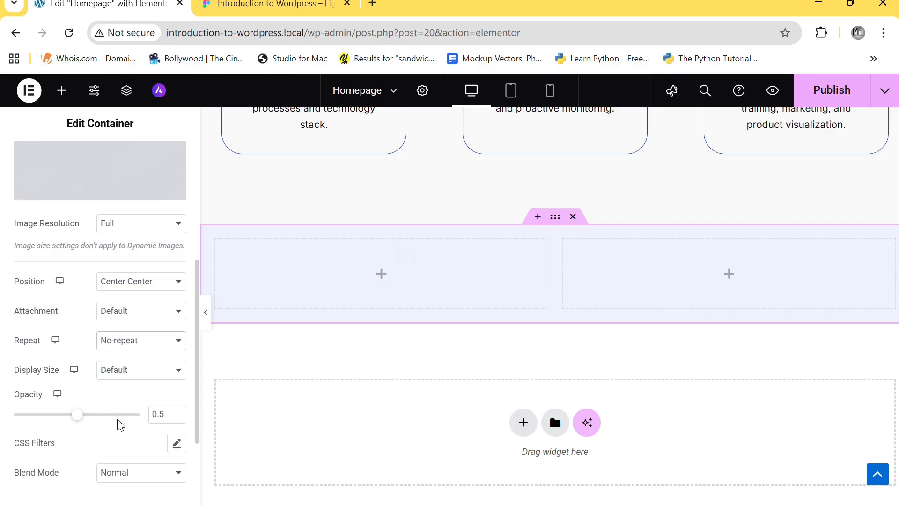
# - Set the overlay image's display size to Cover and its opacity to 1
pyautogui.click(135, 372)
pyautogui.click(120, 419)
pyautogui.moveTo(78, 417); pyautogui.dragTo(168, 417)
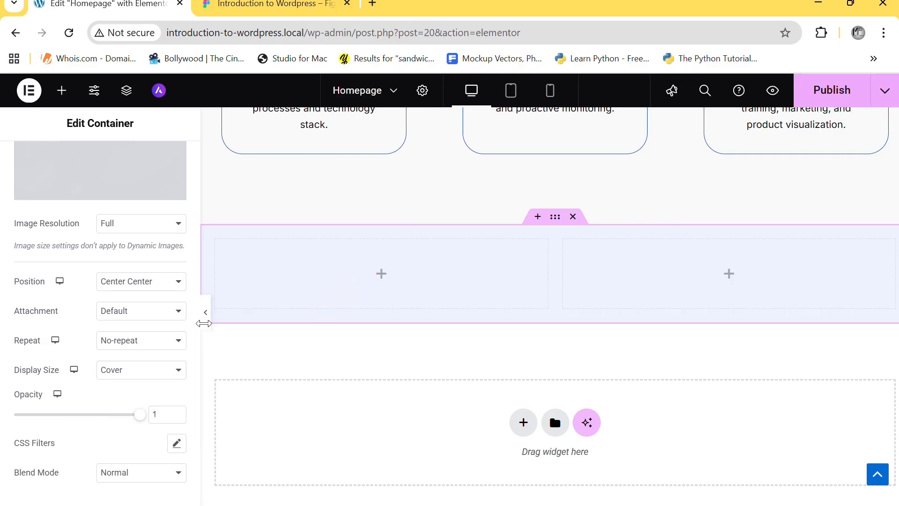
# - Preview the page without the editing panel and compare the new container with the Contact Us design in Figma
pyautogui.click(207, 313)
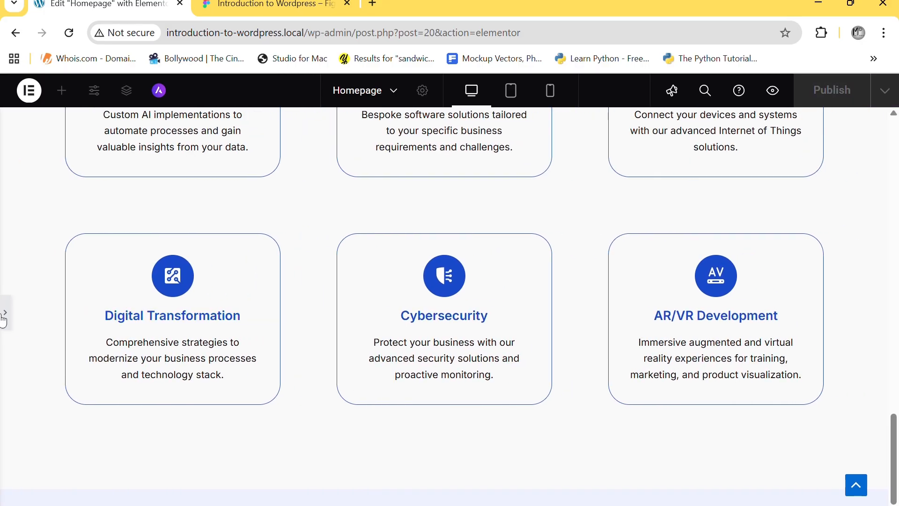
pyautogui.click(5, 314)
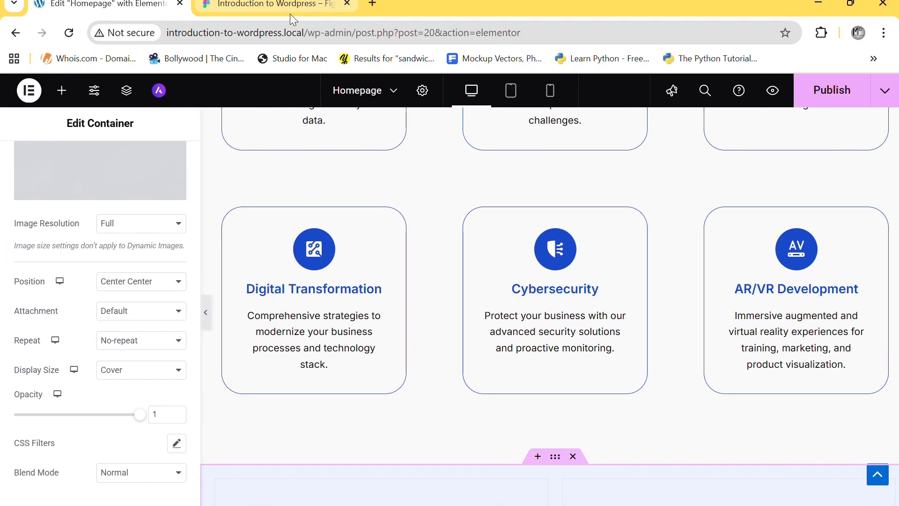
pyautogui.click(276, 6)
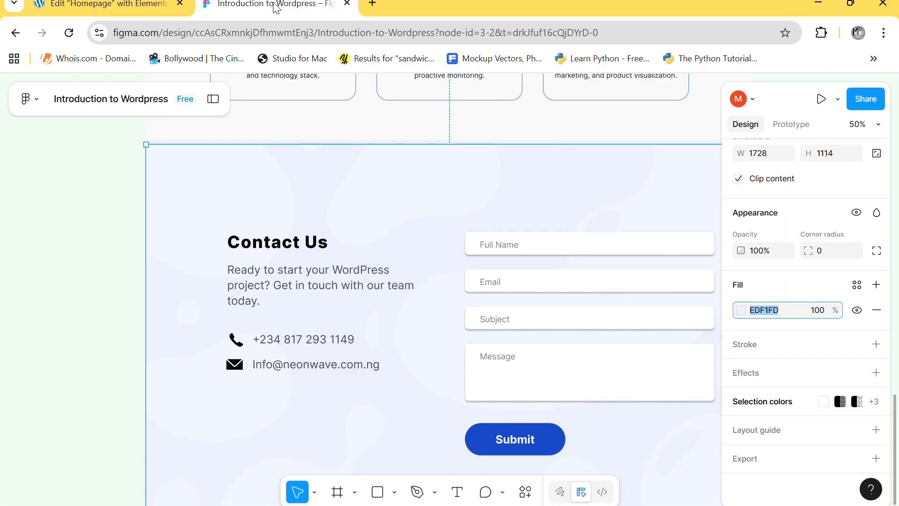
pyautogui.click(115, 6)
# - Add a Heading widget to the first column of the contact container
pyautogui.scroll(-4, 540, 382)
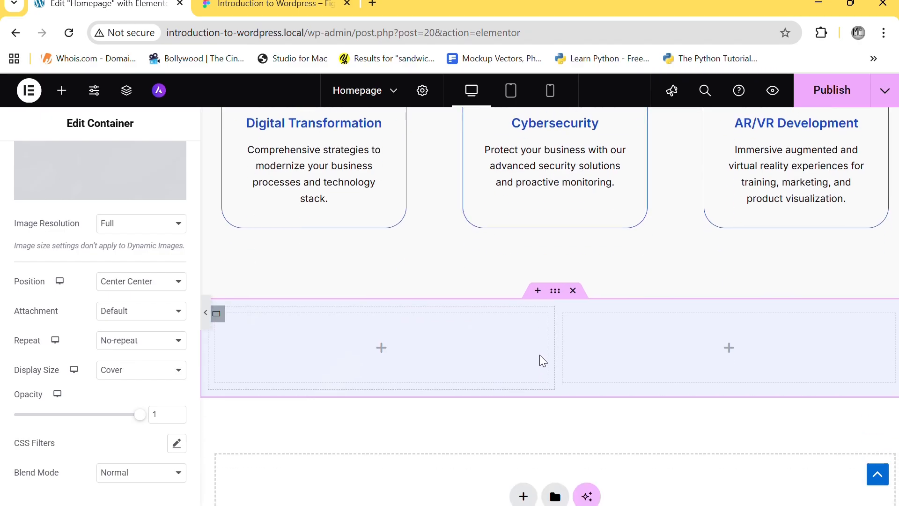
pyautogui.click(381, 347)
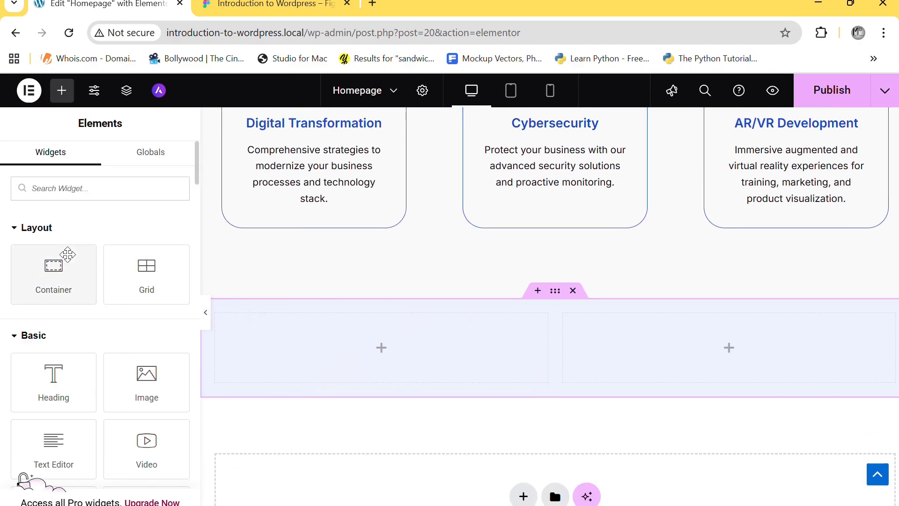
pyautogui.moveTo(36, 380); pyautogui.dragTo(356, 335)
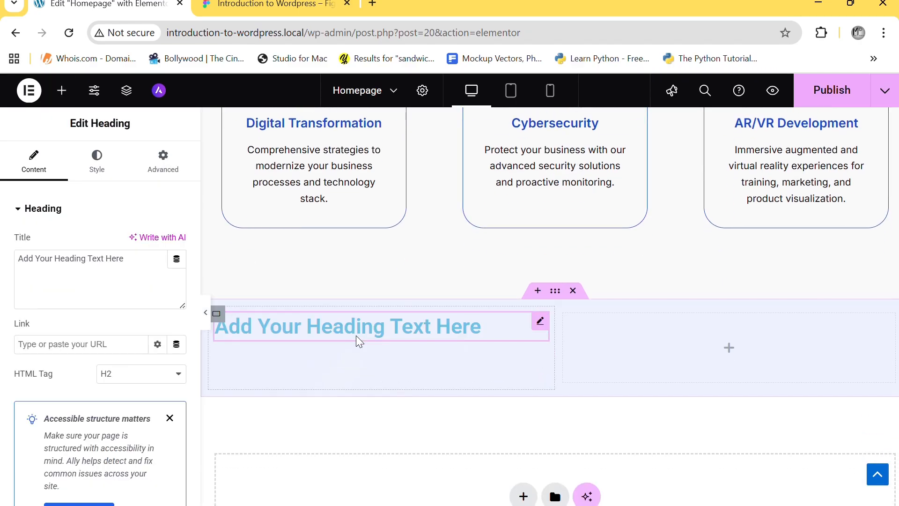
# - Set the contact container's background overlay colour to the global colour Primary 3 and review the overlay image settings
pyautogui.click(555, 293)
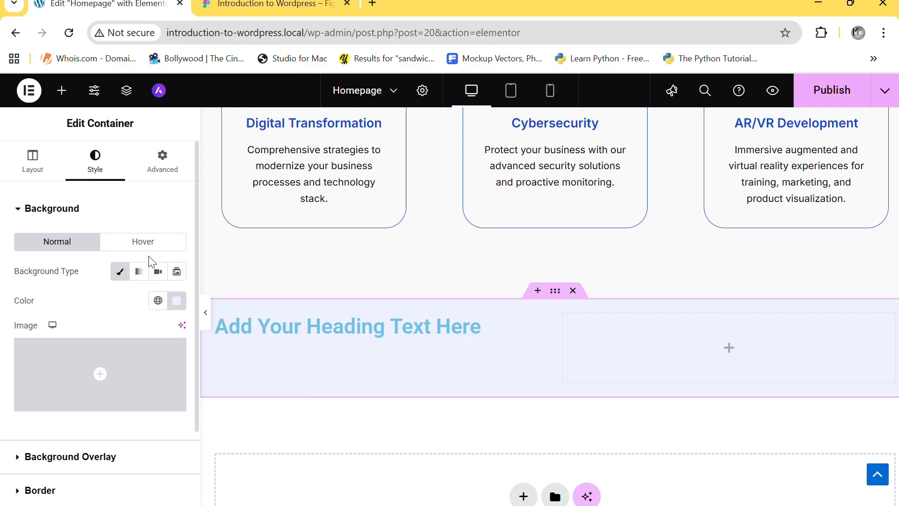
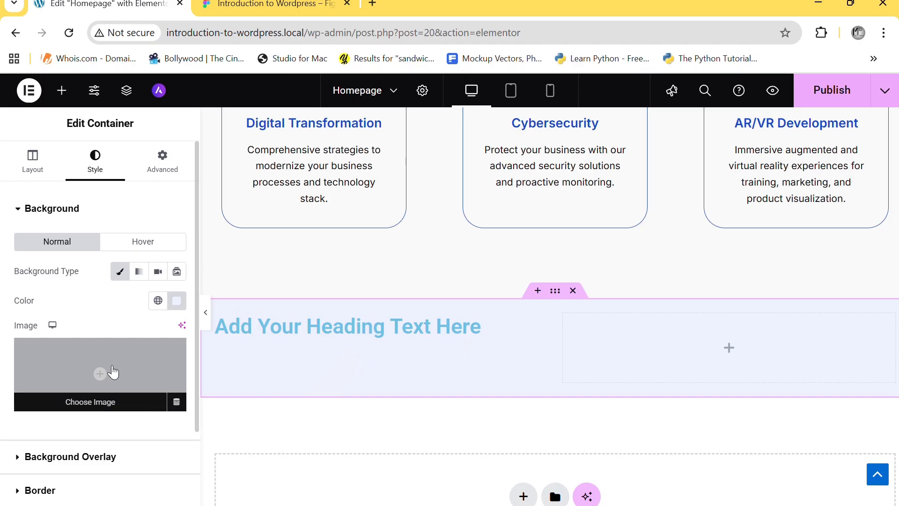
pyautogui.scroll(-3, 120, 385)
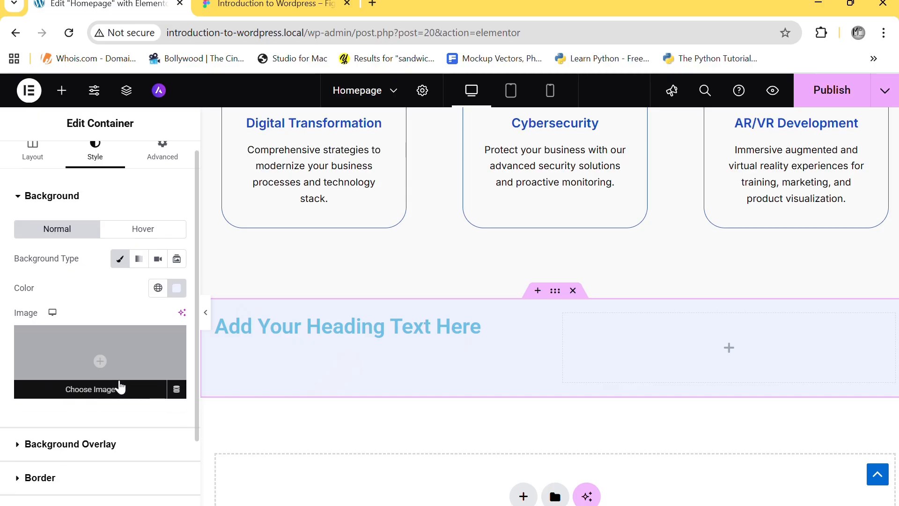
pyautogui.click(67, 348)
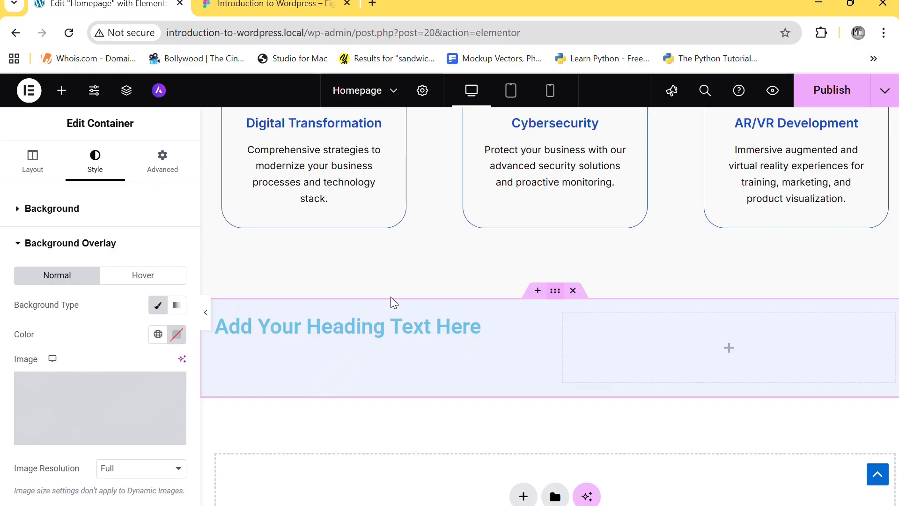
pyautogui.click(158, 335)
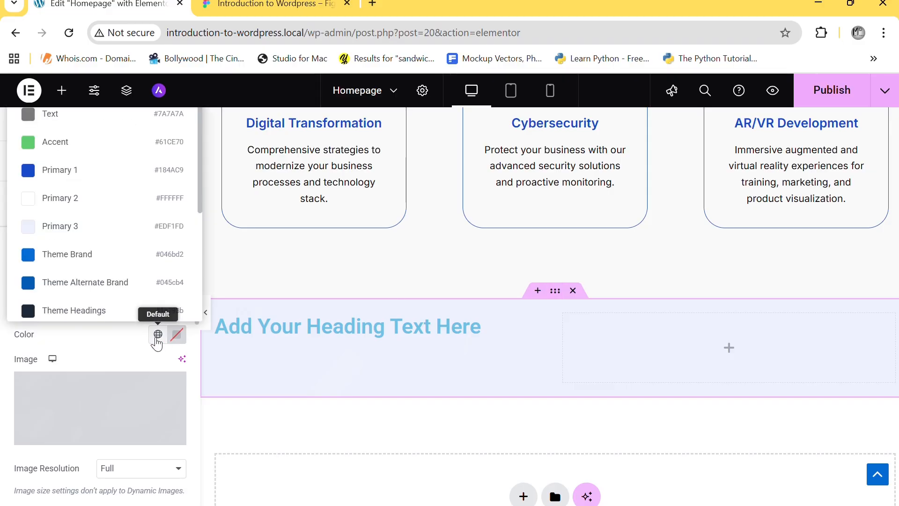
pyautogui.click(69, 229)
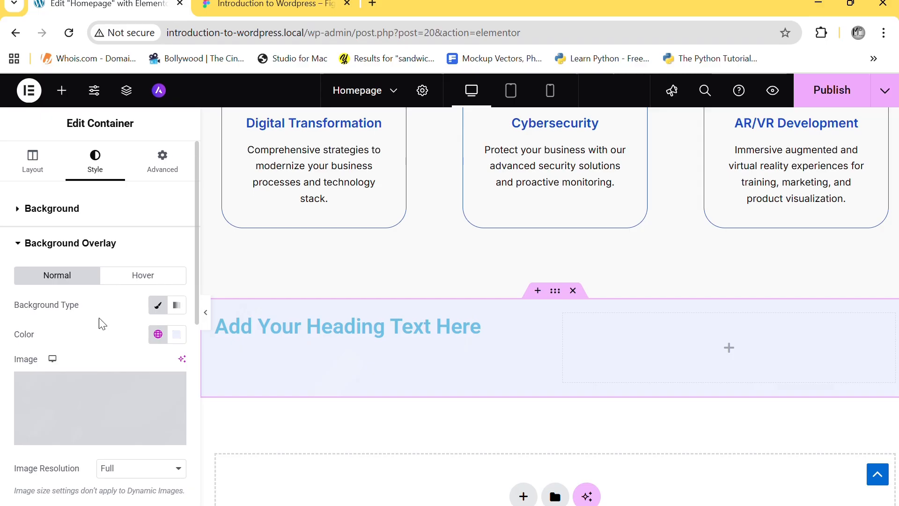
pyautogui.scroll(-3, 99, 338)
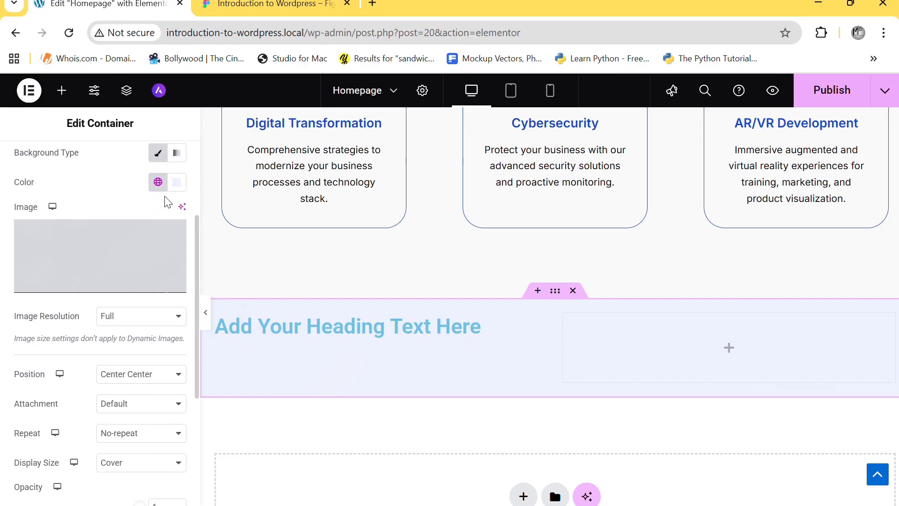
# - Set the contact container's background image to Background.png from the media library and review its image settings
pyautogui.scroll(1, 162, 183)
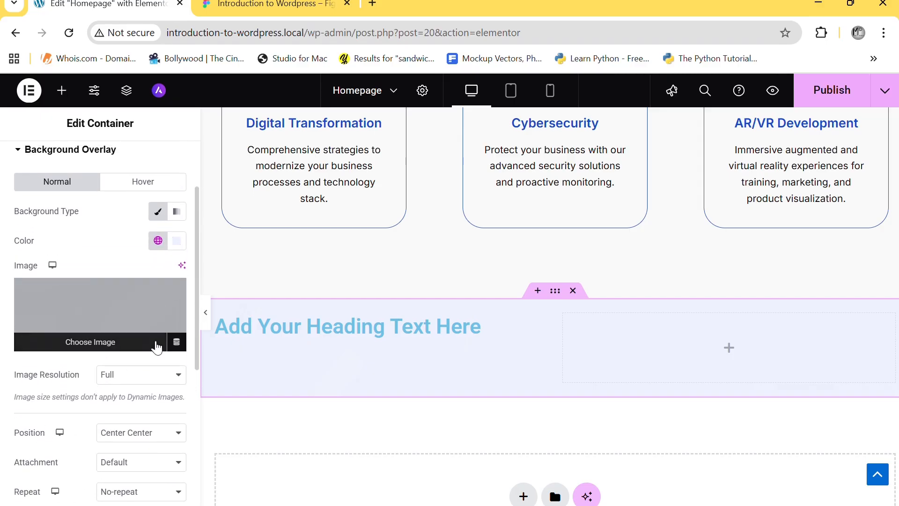
pyautogui.scroll(2, 156, 340)
pyautogui.click(85, 209)
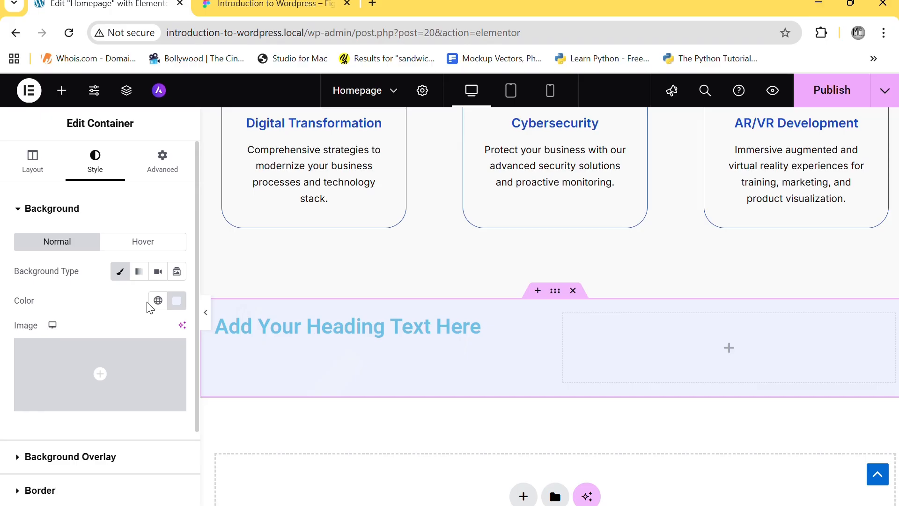
pyautogui.click(102, 361)
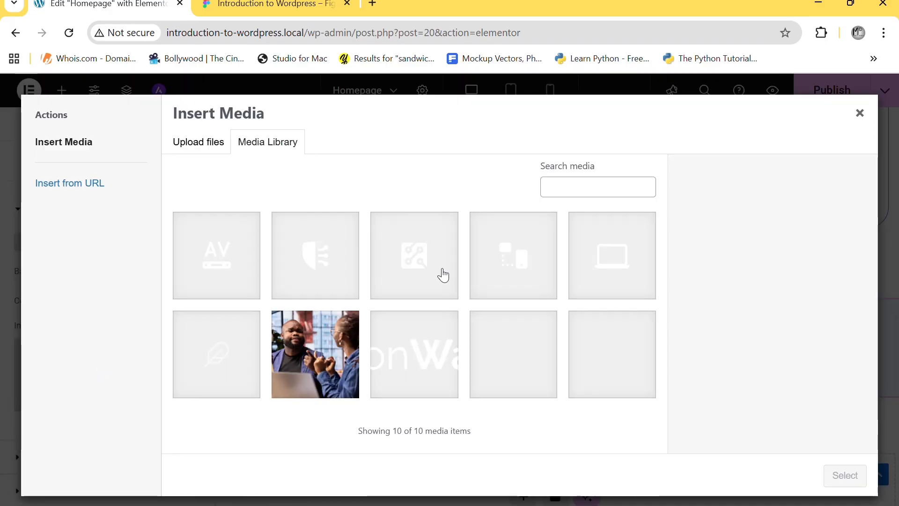
pyautogui.click(534, 343)
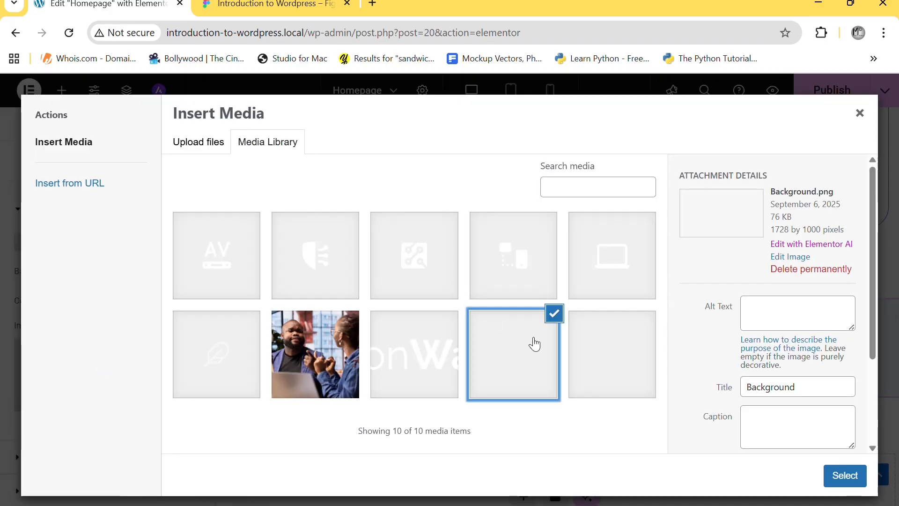
pyautogui.click(840, 483)
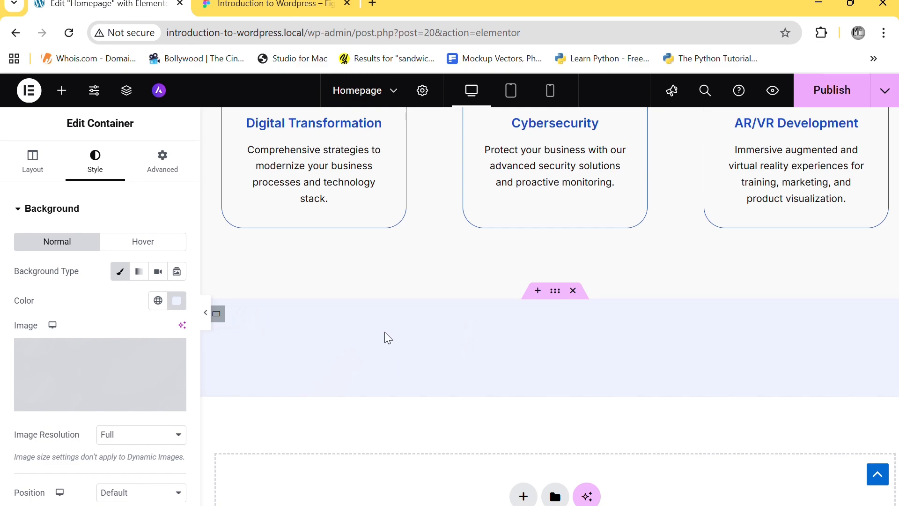
pyautogui.scroll(-3, 385, 337)
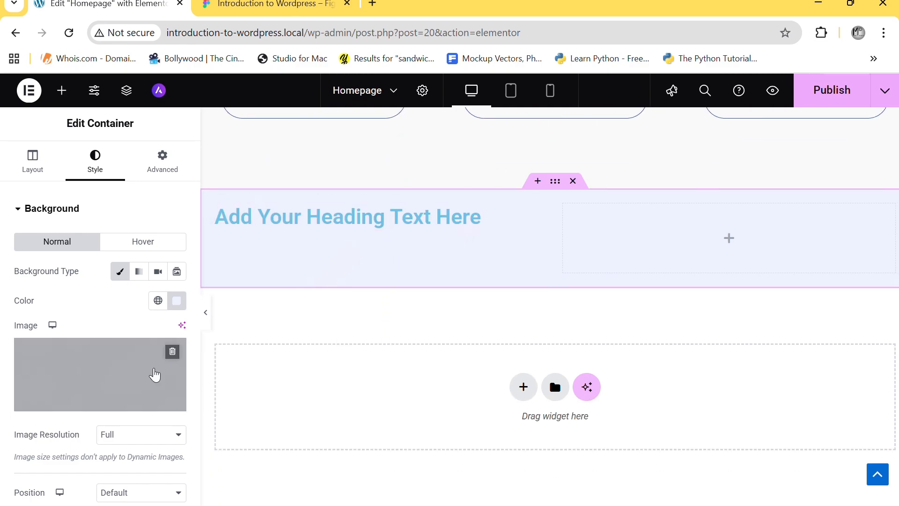
pyautogui.scroll(-4, 64, 345)
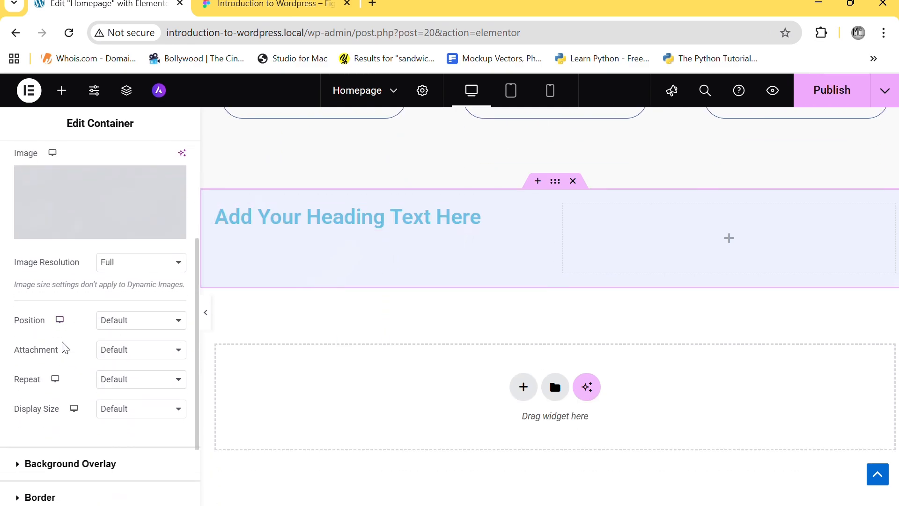
pyautogui.scroll(4, 64, 349)
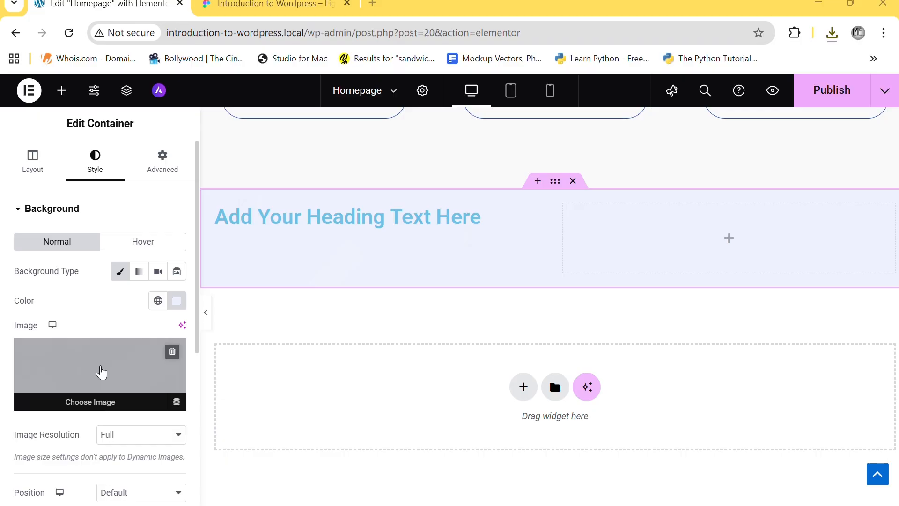
# - Replace the contact container's background overlay image with Bg (9), uploaded from the Downloads folder
pyautogui.scroll(-5, 101, 372)
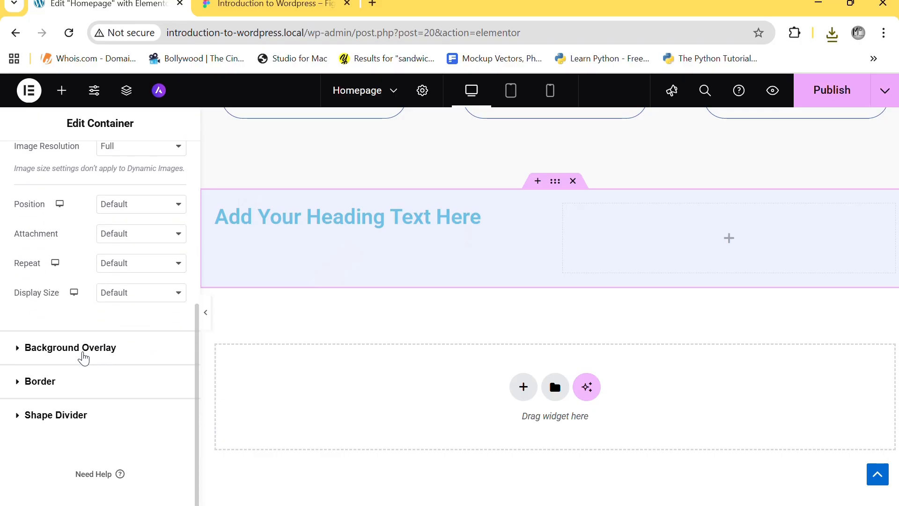
pyautogui.click(83, 358)
pyautogui.scroll(-2, 131, 388)
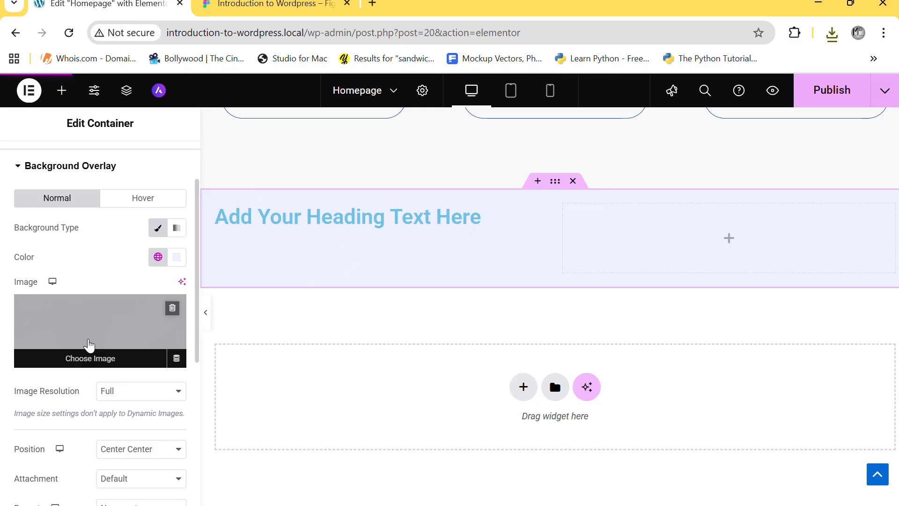
pyautogui.click(89, 344)
pyautogui.click(216, 146)
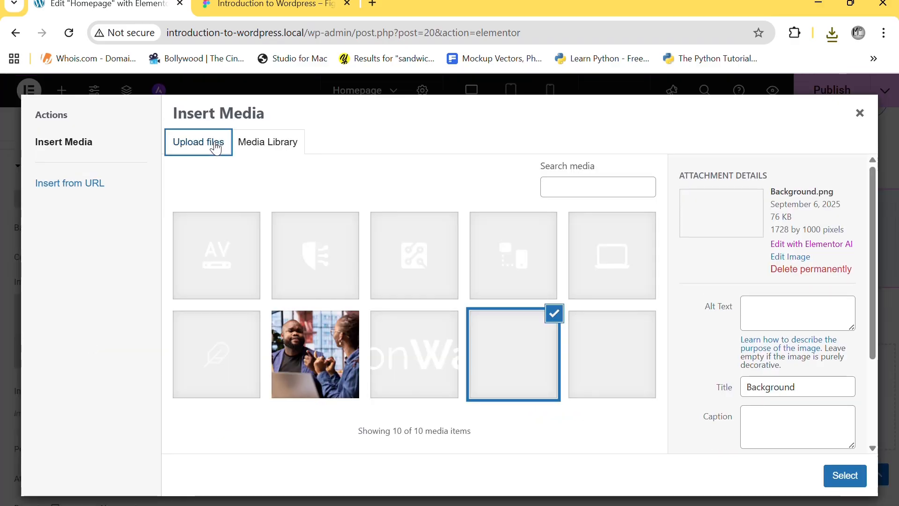
pyautogui.click(522, 310)
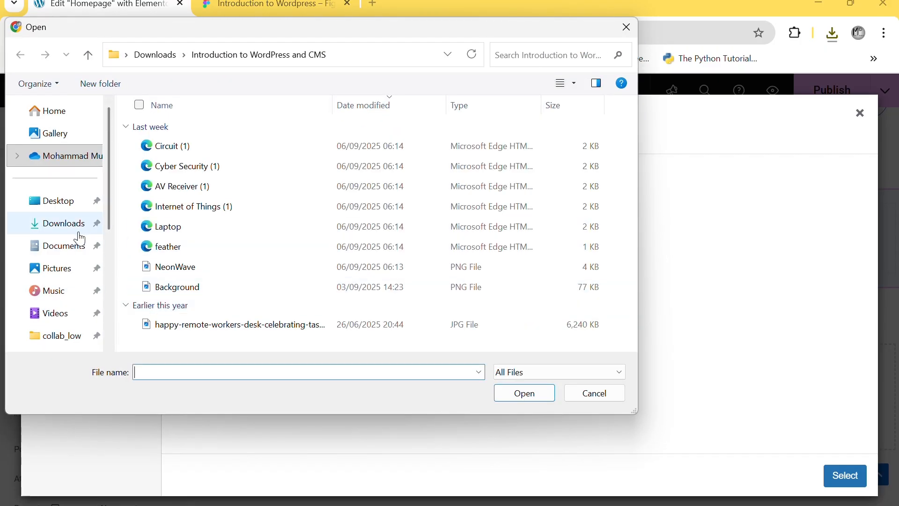
pyautogui.click(59, 224)
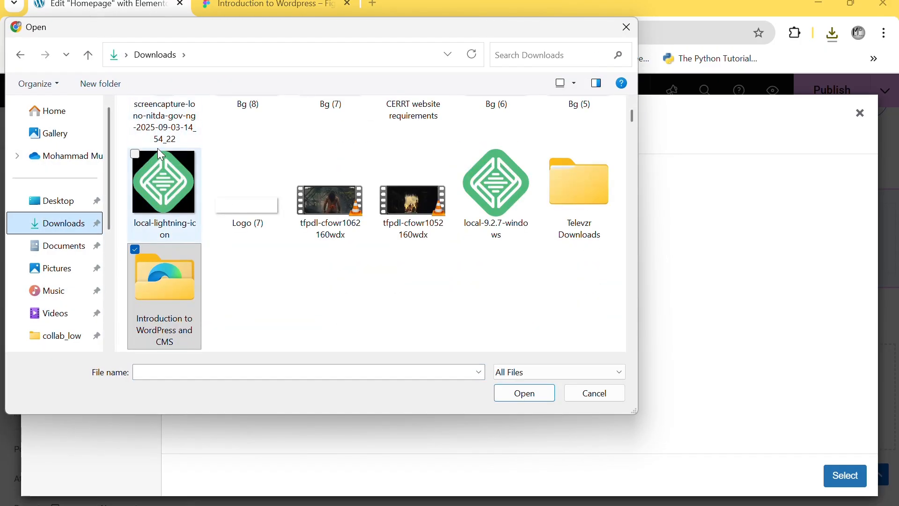
pyautogui.doubleClick(163, 173)
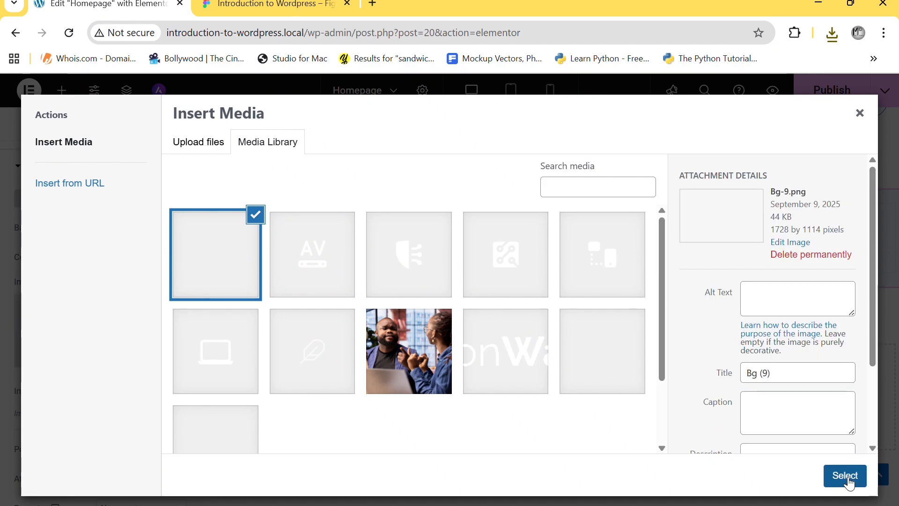
pyautogui.click(846, 477)
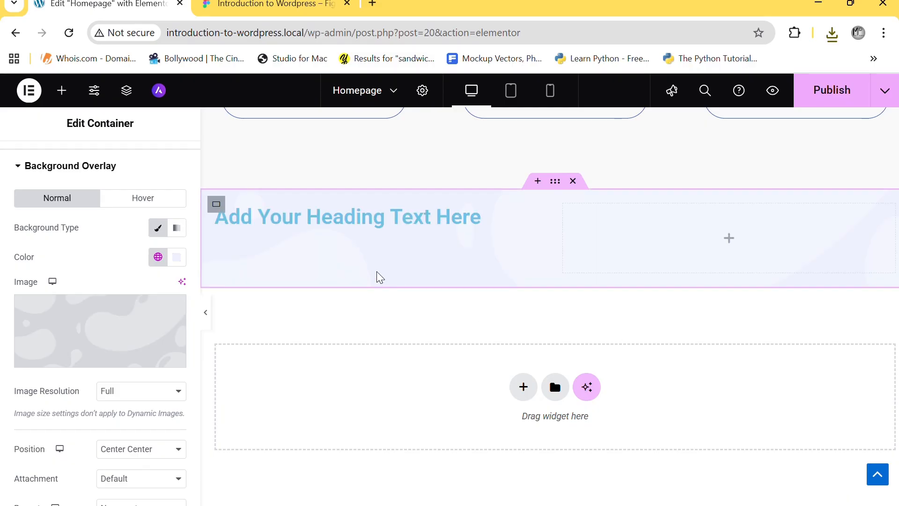
pyautogui.scroll(-1, 133, 332)
pyautogui.scroll(-5, 133, 332)
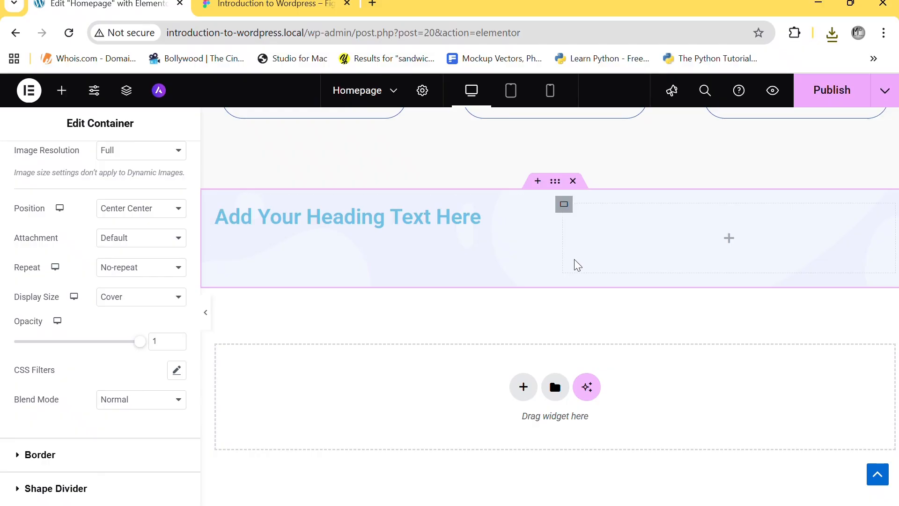
# - Set the text colour of the heading in the contact container to the global colour Theme Alternate Background
pyautogui.click(368, 220)
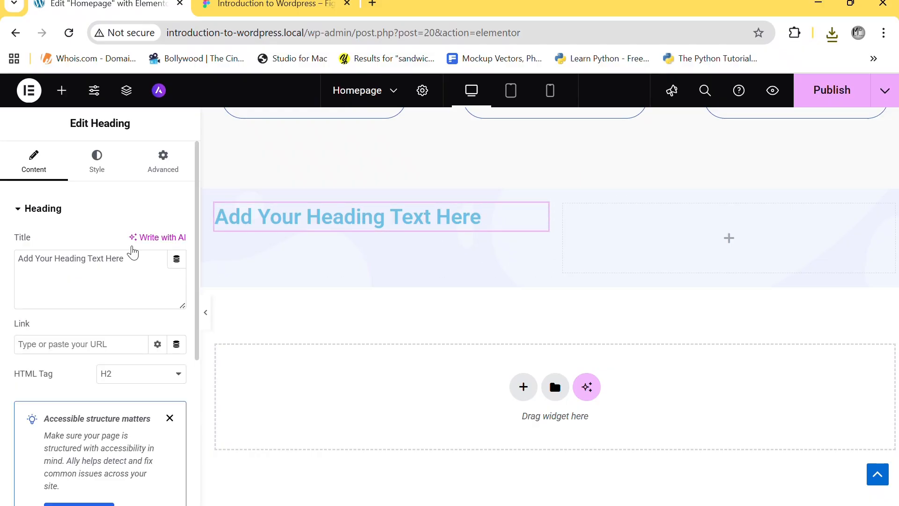
pyautogui.click(96, 164)
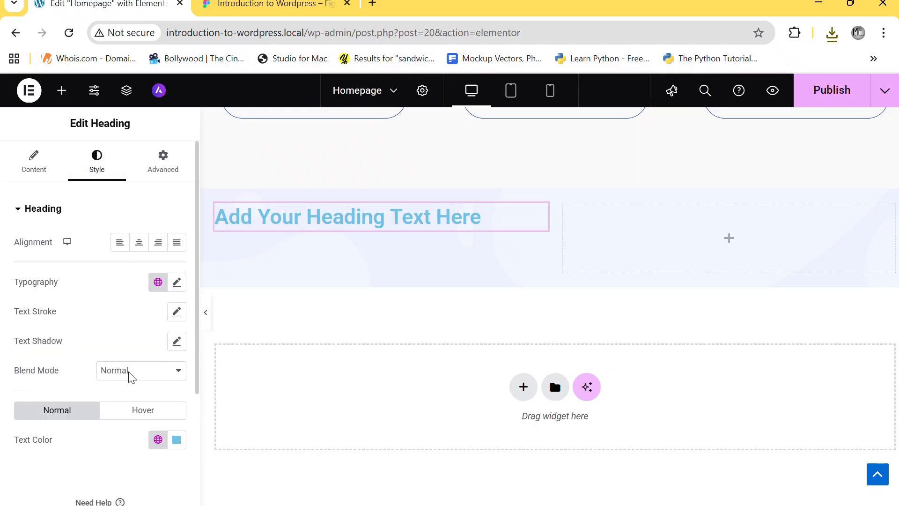
pyautogui.click(148, 439)
pyautogui.scroll(-4, 108, 325)
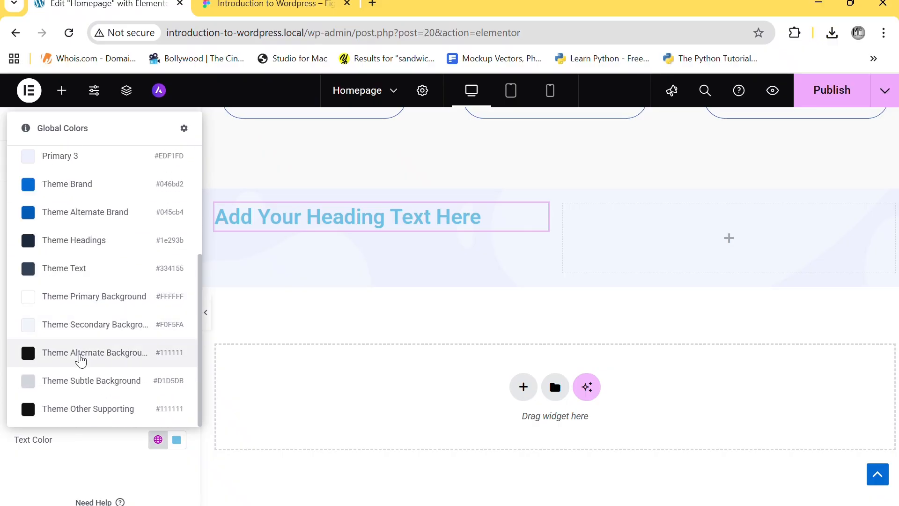
pyautogui.click(84, 358)
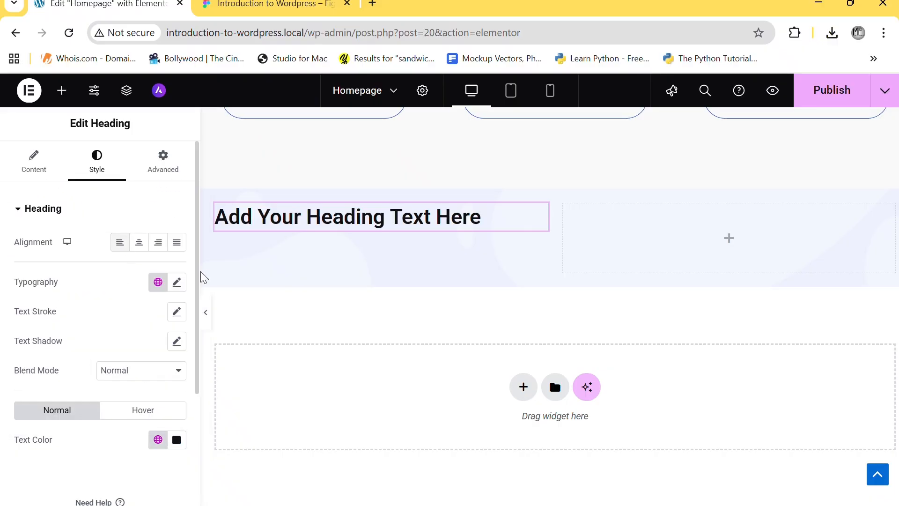
# - Set the heading's typography font family to Inter
pyautogui.click(180, 288)
pyautogui.click(117, 352)
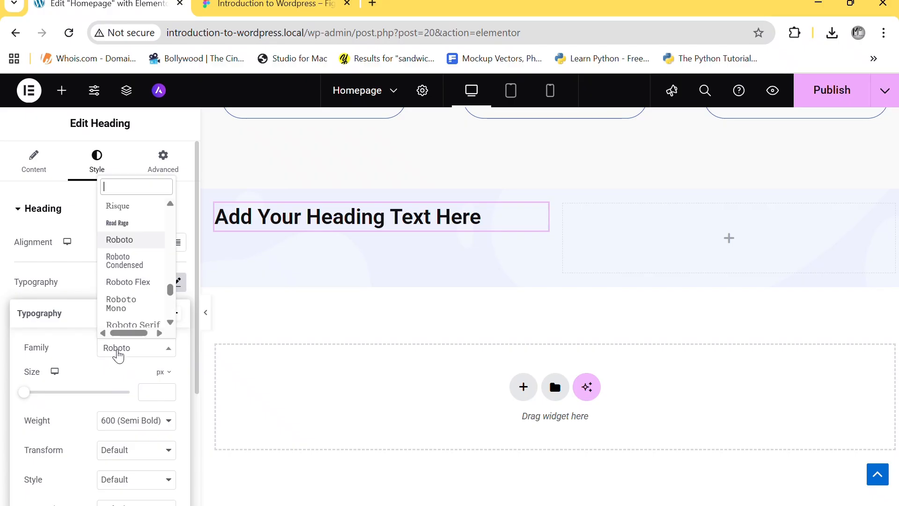
pyautogui.write('inter')
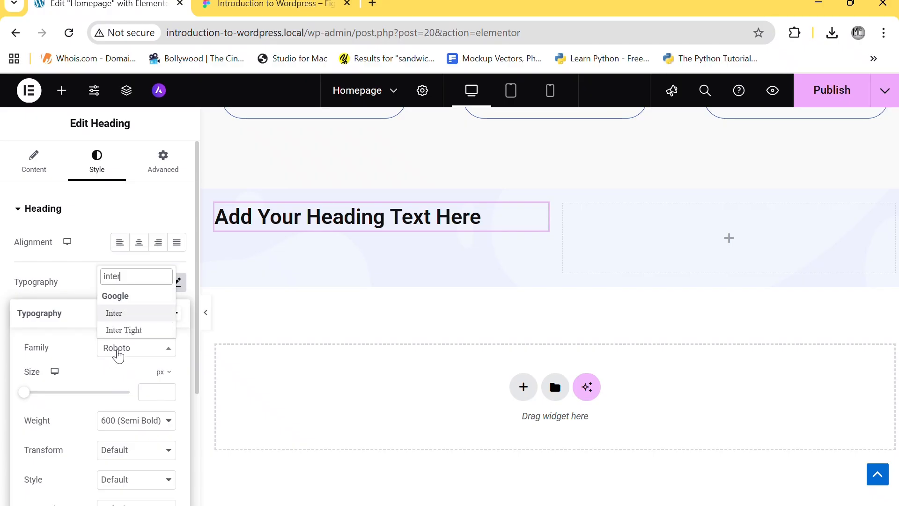
pyautogui.click(131, 313)
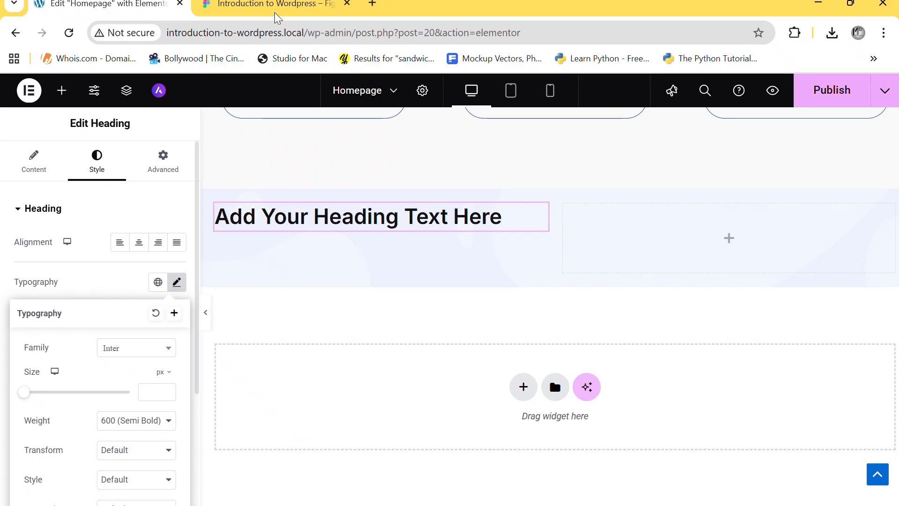
# - Copy the section title from the Figma design and replace the heading's placeholder text with "Contact Us"
pyautogui.click(272, 8)
pyautogui.scroll(3, 298, 191)
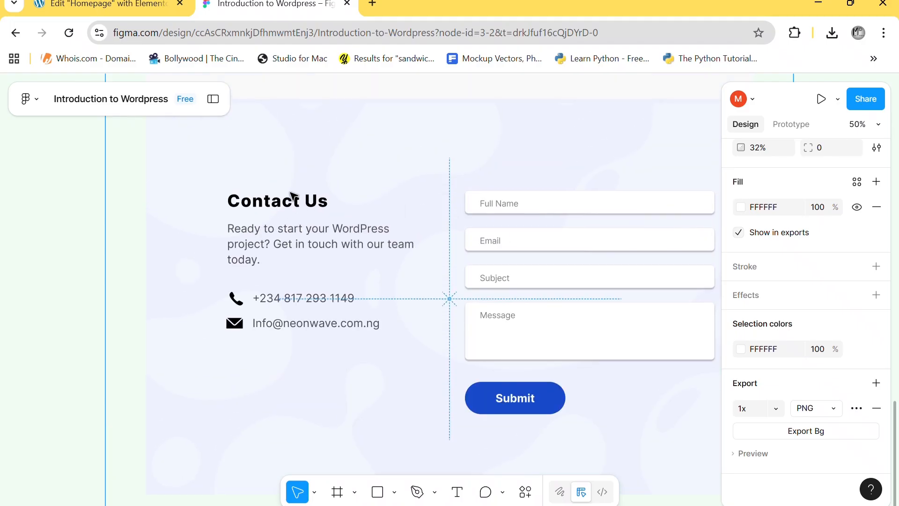
pyautogui.click(284, 202)
pyautogui.doubleClick(284, 203)
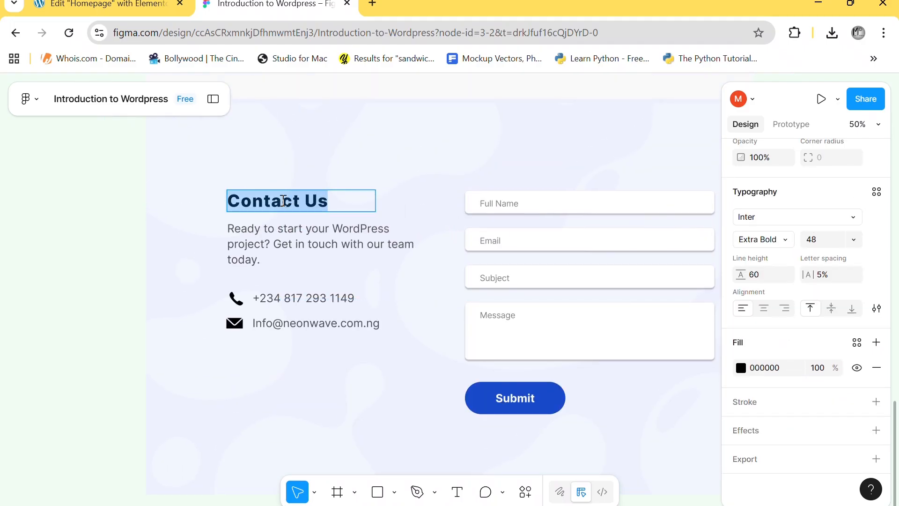
pyautogui.click(56, 6)
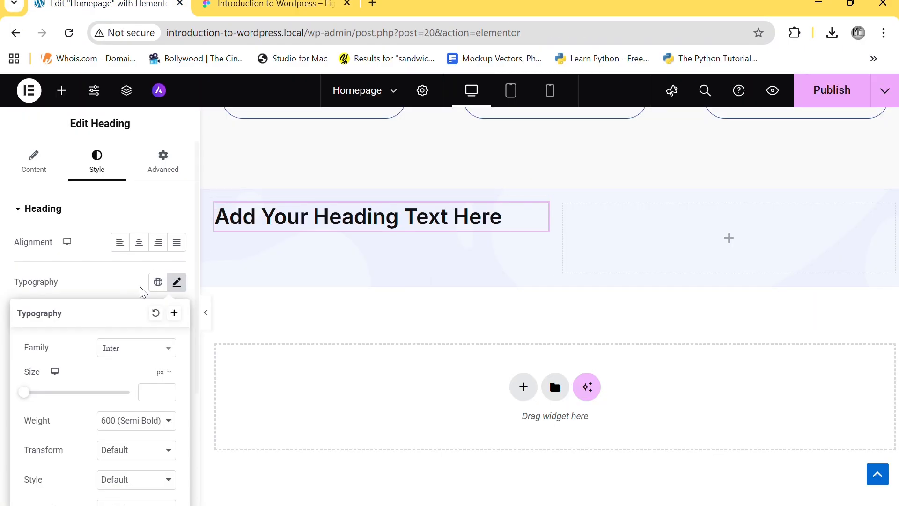
pyautogui.click(331, 231)
pyautogui.click(31, 173)
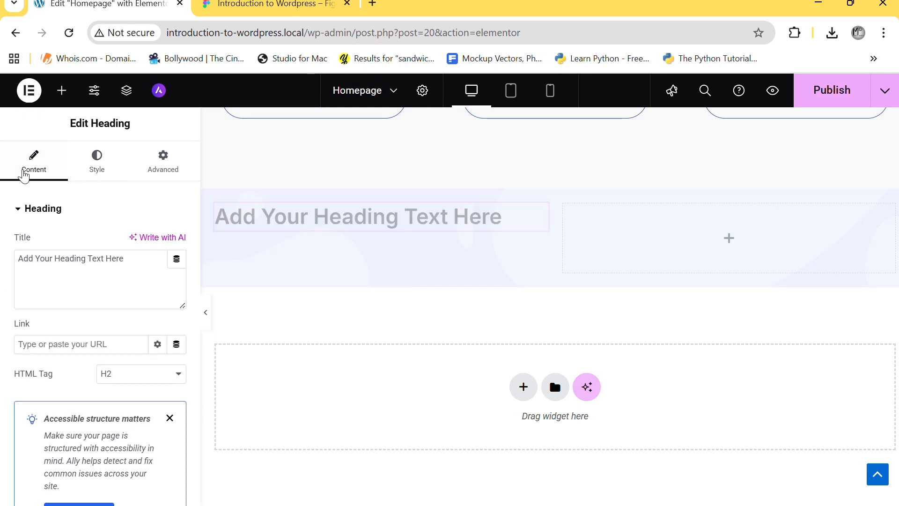
pyautogui.tripleClick(68, 257)
pyautogui.write('Contact Us')
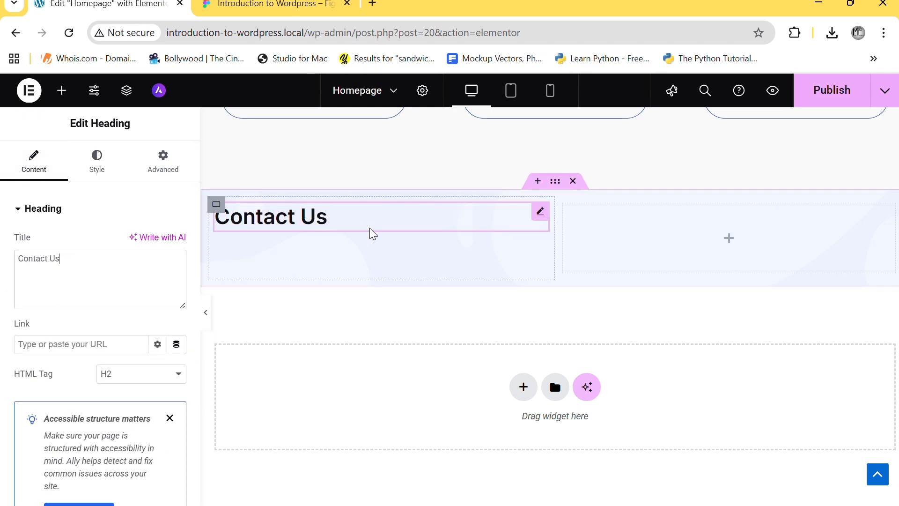
# - Add a Text Editor widget below the Contact Us heading and replace its placeholder text with "Contact Us"
pyautogui.click(274, 7)
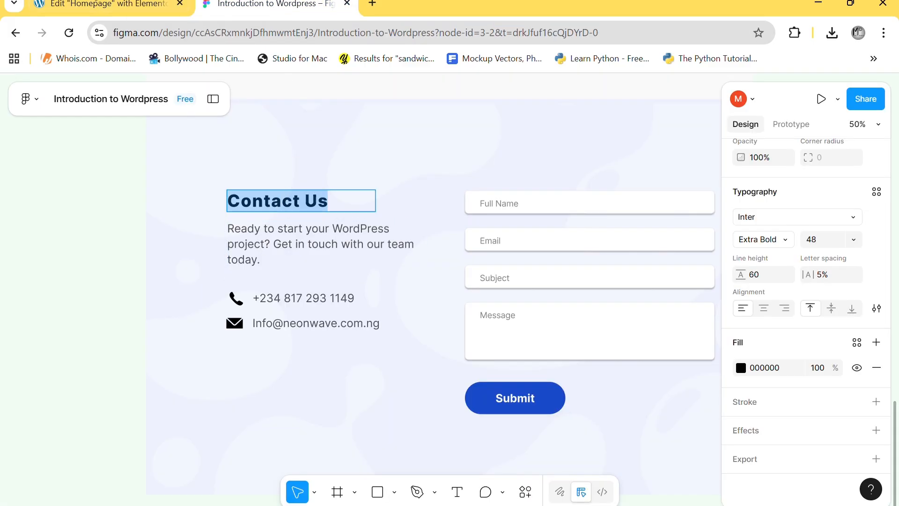
pyautogui.click(85, 5)
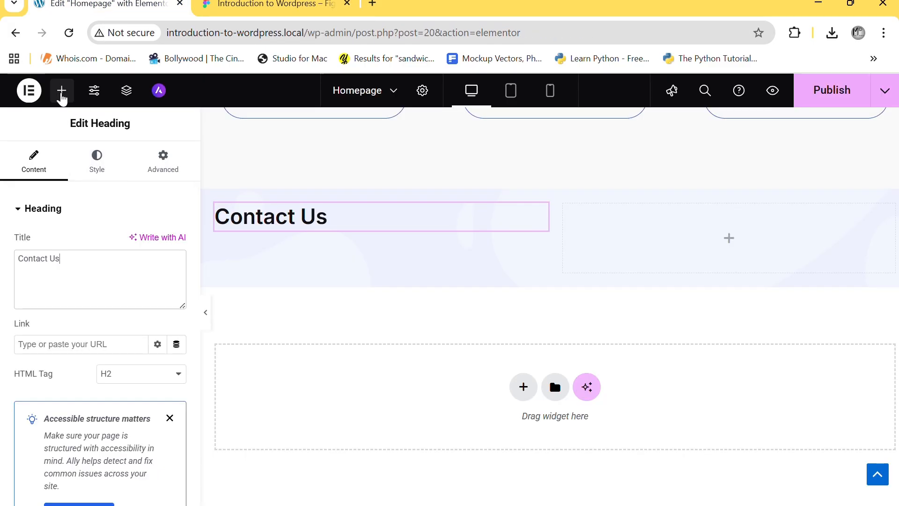
pyautogui.click(61, 92)
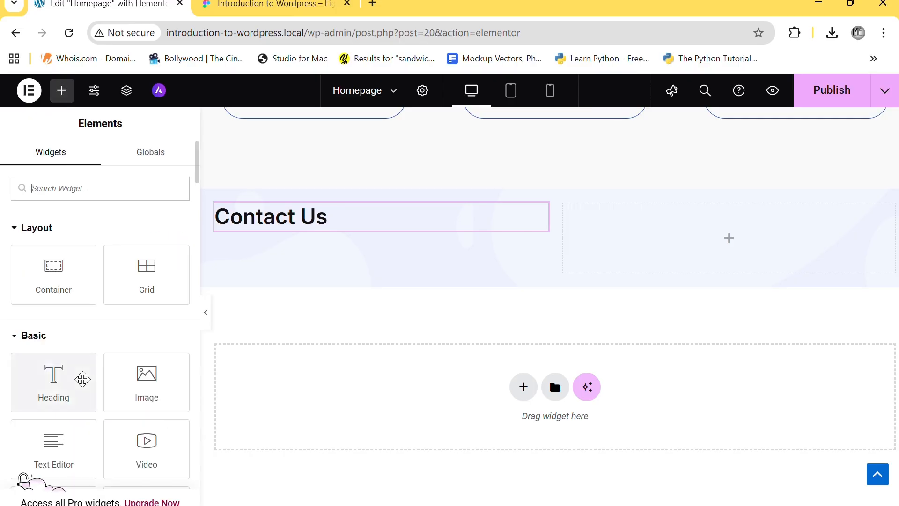
pyautogui.moveTo(53, 443); pyautogui.dragTo(281, 225)
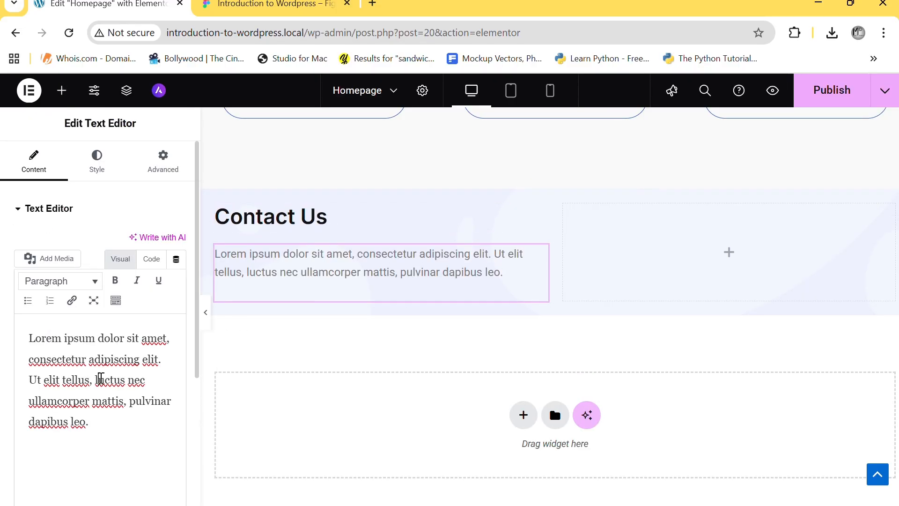
pyautogui.tripleClick(100, 377)
pyautogui.write('Contact Us')
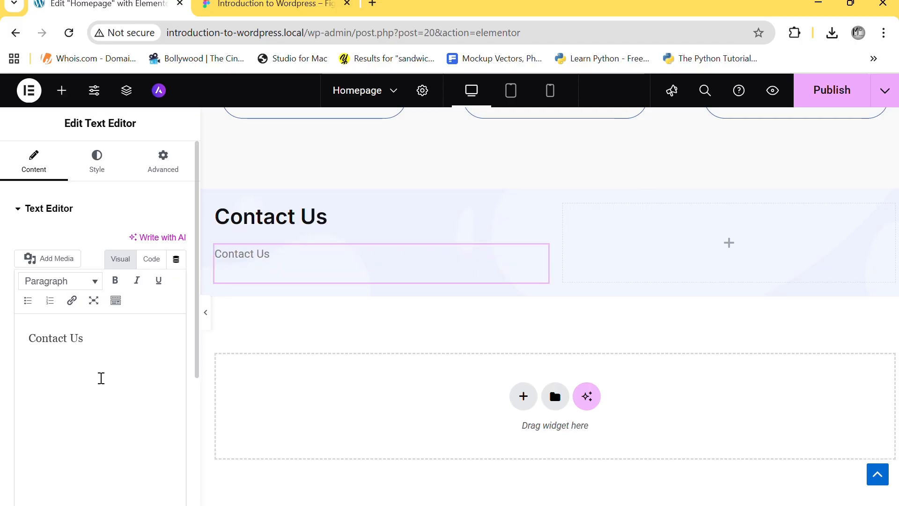
# - Copy the paragraph under the Contact Us title in the Figma design and replace the Text Editor widget's content with it
pyautogui.click(255, 7)
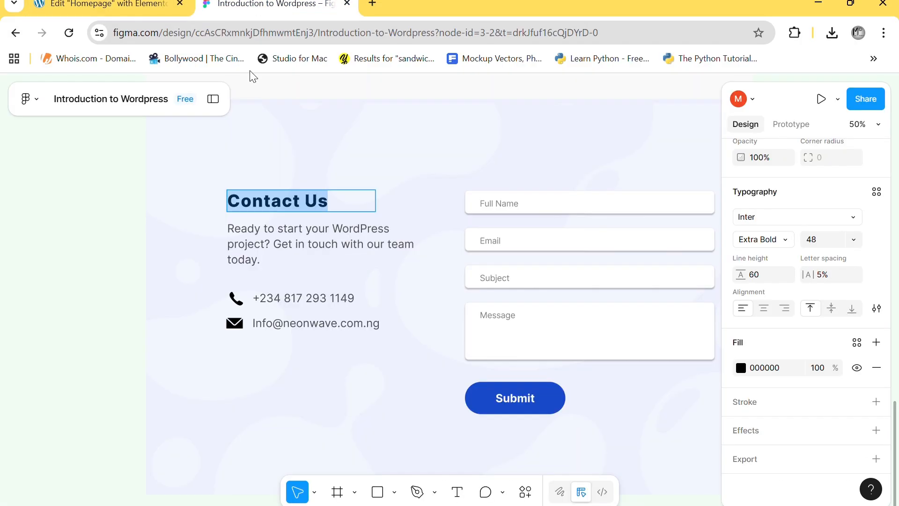
pyautogui.tripleClick(247, 235)
pyautogui.hotkey('ctrl', 'c')
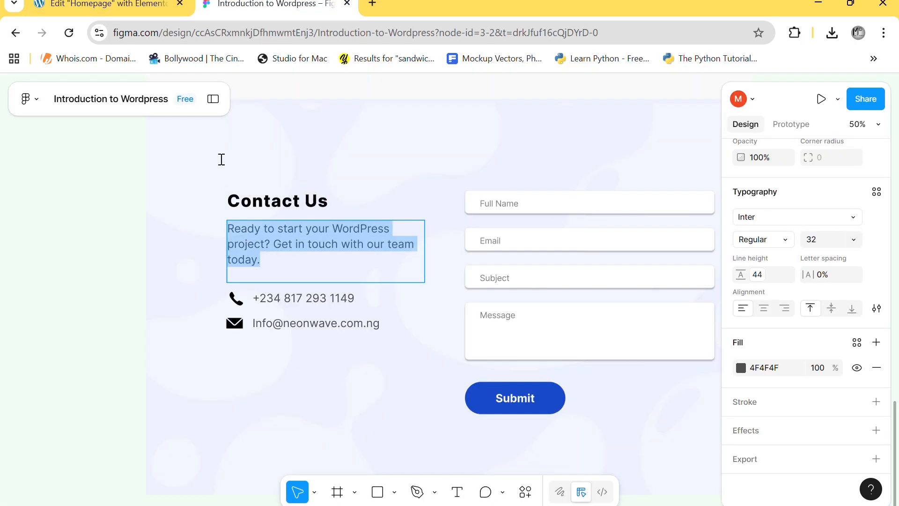
pyautogui.click(103, 5)
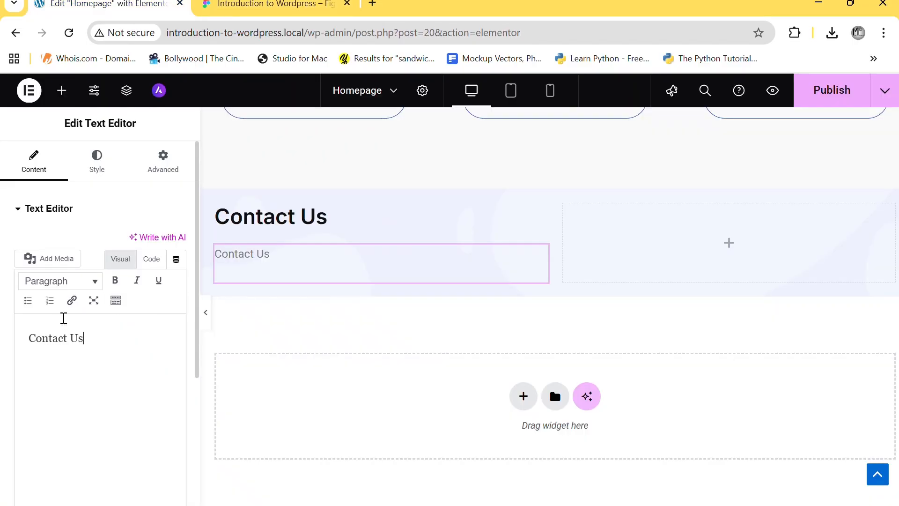
pyautogui.tripleClick(59, 341)
pyautogui.hotkey('ctrl', 'v')
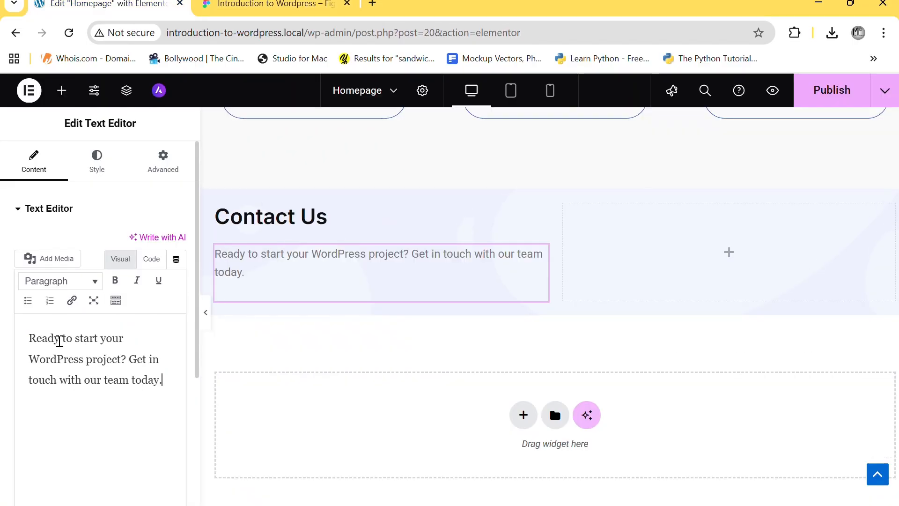
# - Set the contact paragraph's typography to the Inter font family with a size of 16 px
pyautogui.click(95, 168)
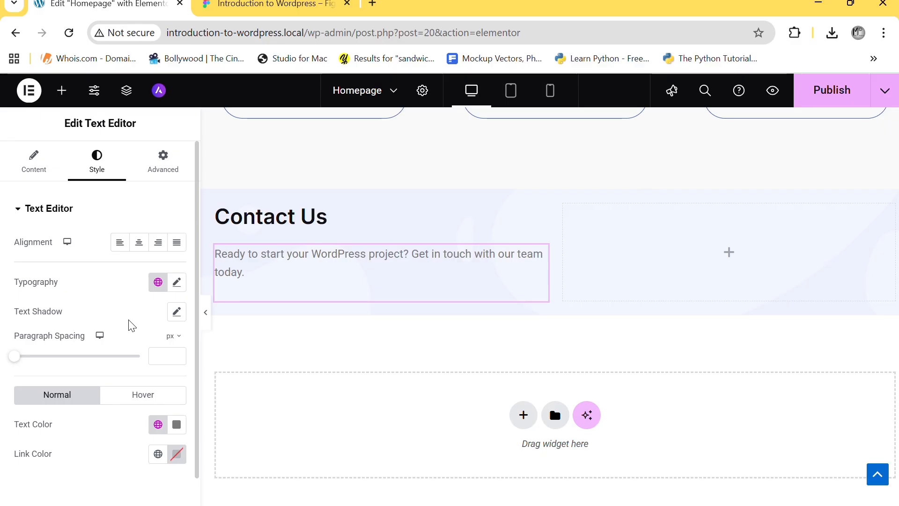
pyautogui.click(177, 282)
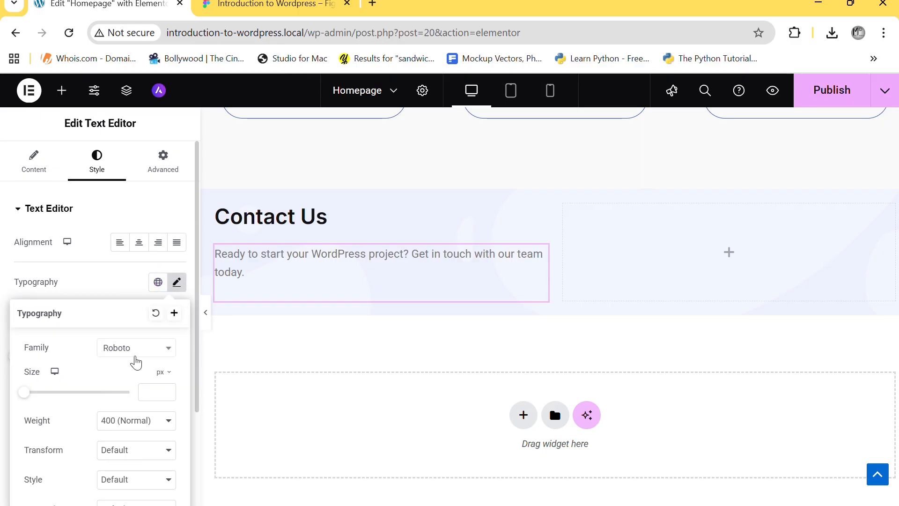
pyautogui.click(136, 349)
pyautogui.write('inter')
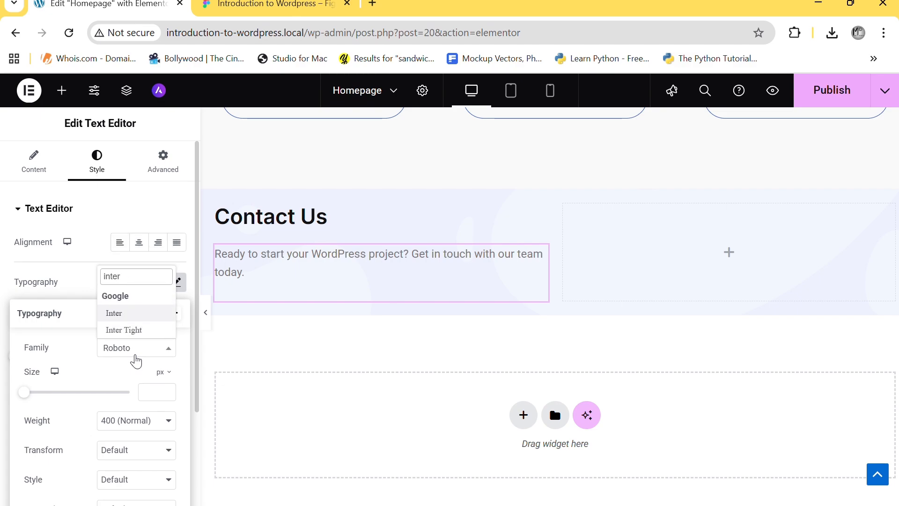
pyautogui.click(134, 315)
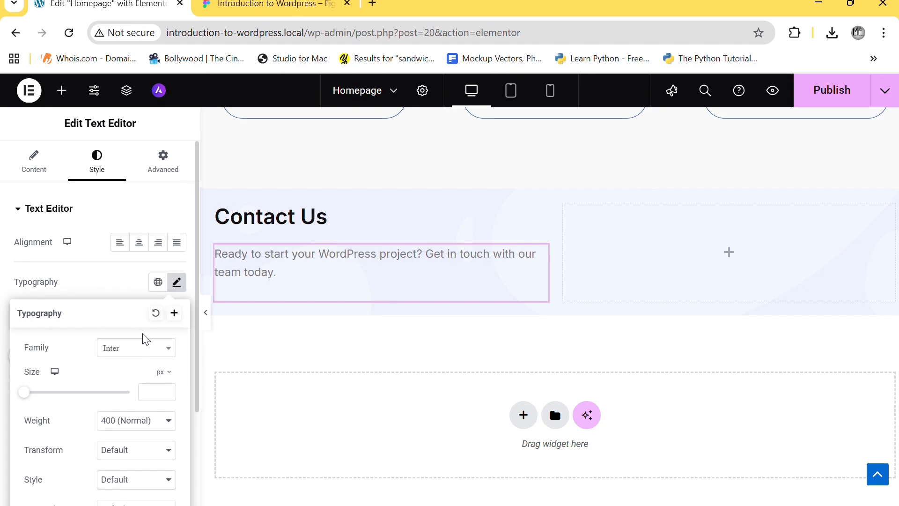
pyautogui.write('16')
pyautogui.click(115, 278)
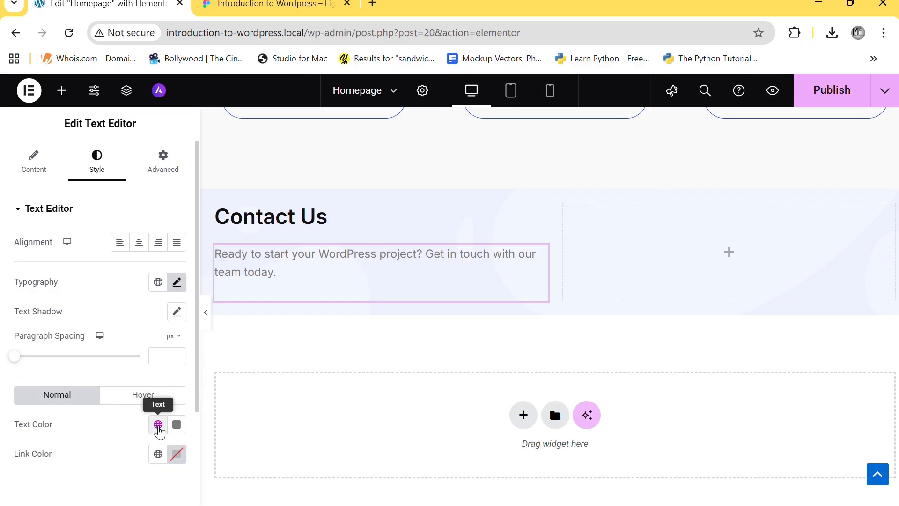
# - Set the contact paragraph's text colour to the black global colour
pyautogui.click(158, 424)
pyautogui.scroll(-3, 123, 323)
pyautogui.click(121, 337)
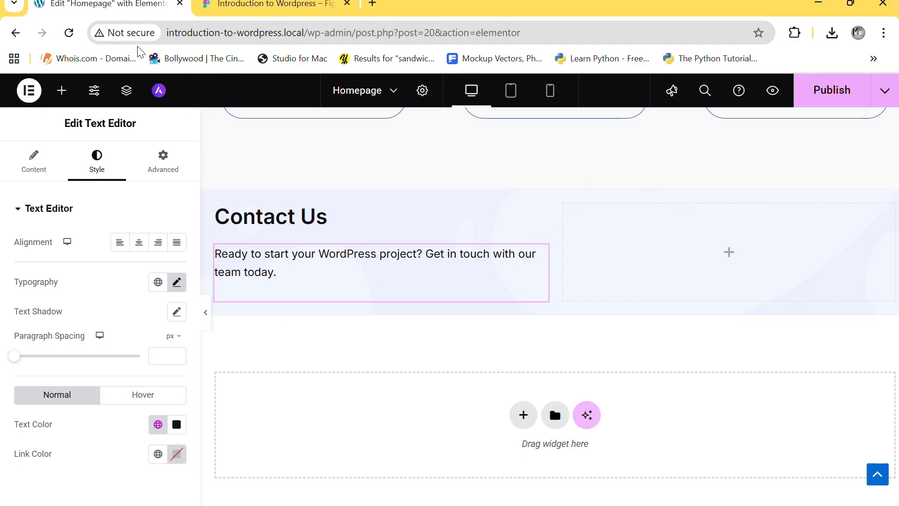
# - Add an Icon List widget below the contact paragraph and remove its third list item
pyautogui.click(246, 6)
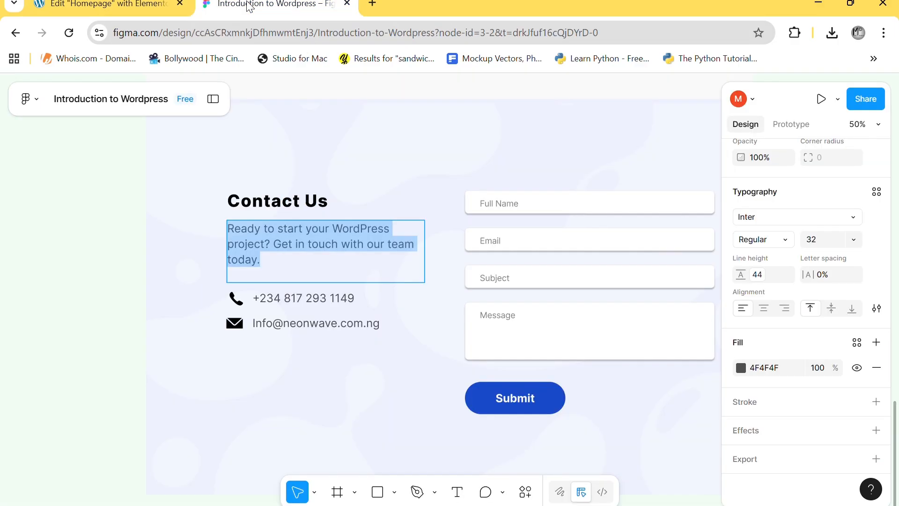
pyautogui.click(110, 7)
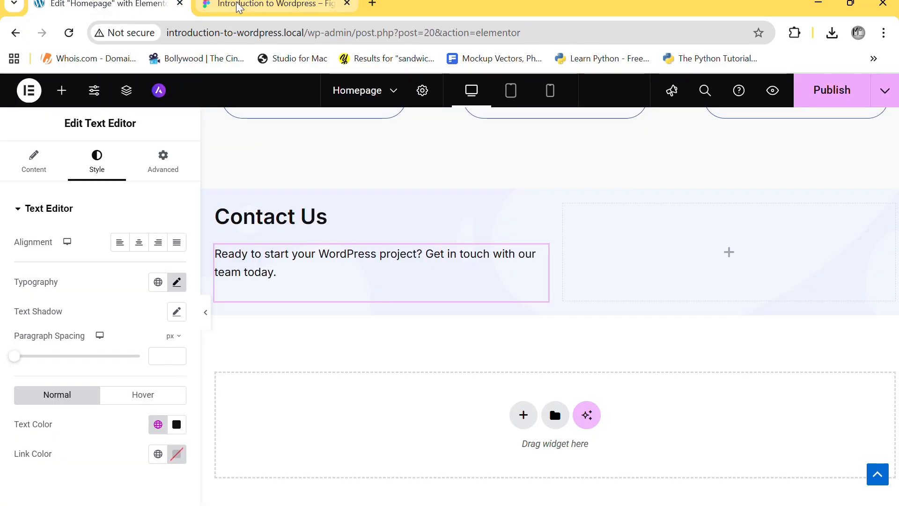
pyautogui.moveTo(238, 6)
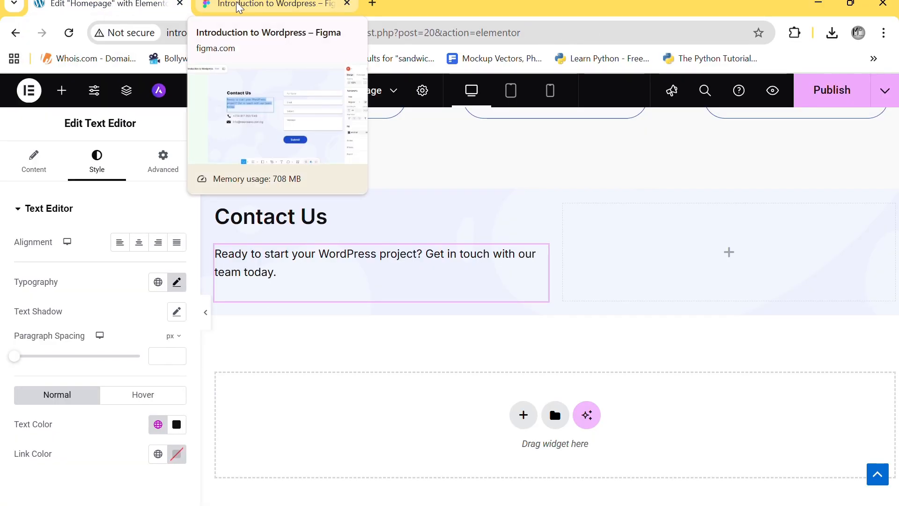
pyautogui.click(61, 91)
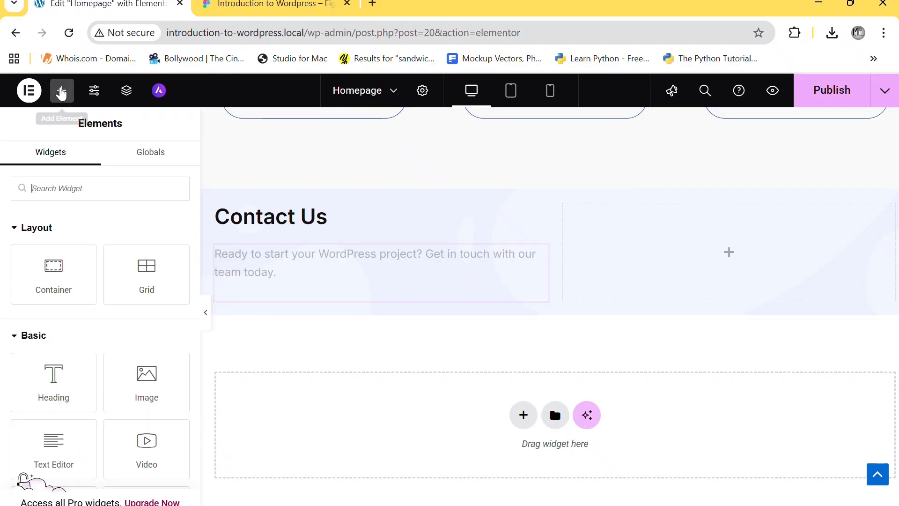
pyautogui.scroll(-3, 75, 422)
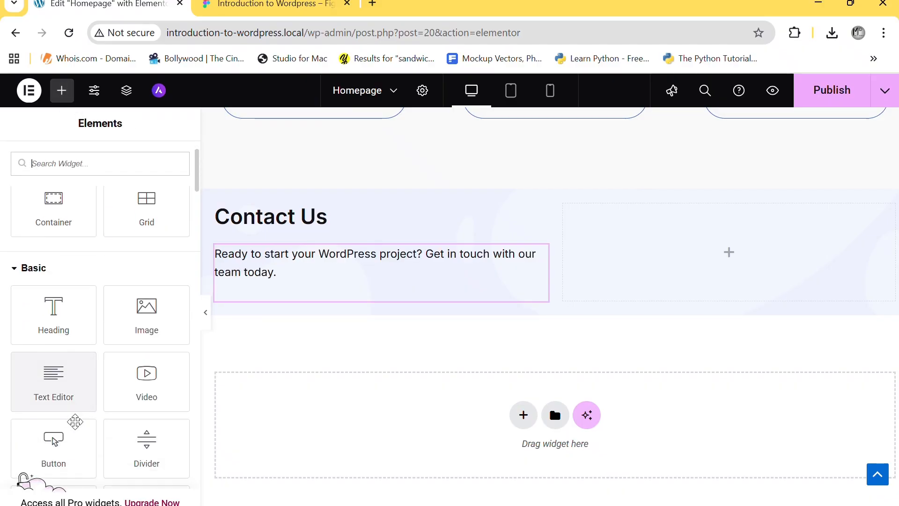
pyautogui.scroll(5, 75, 422)
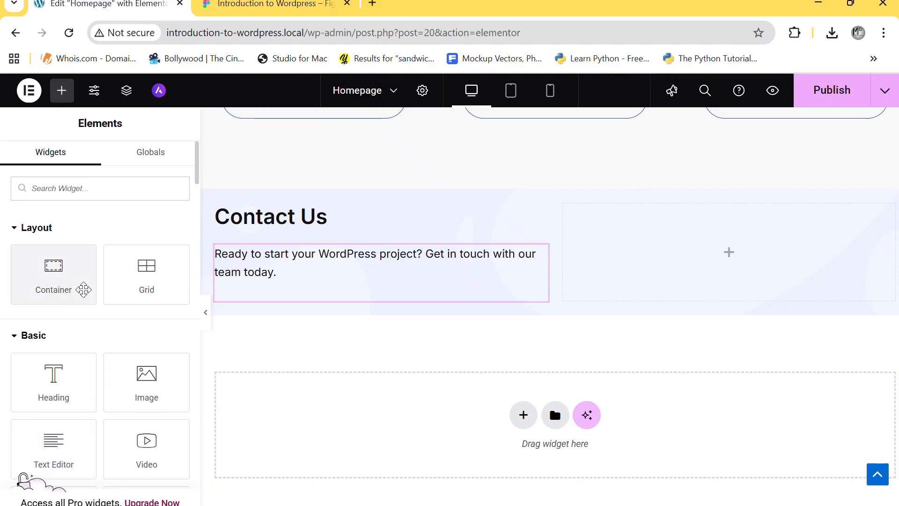
pyautogui.write('icon')
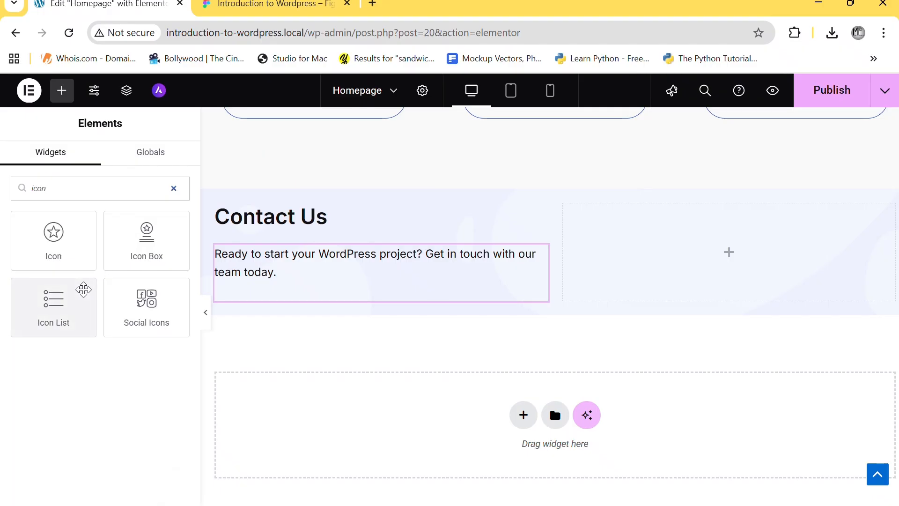
pyautogui.moveTo(43, 308); pyautogui.dragTo(261, 298)
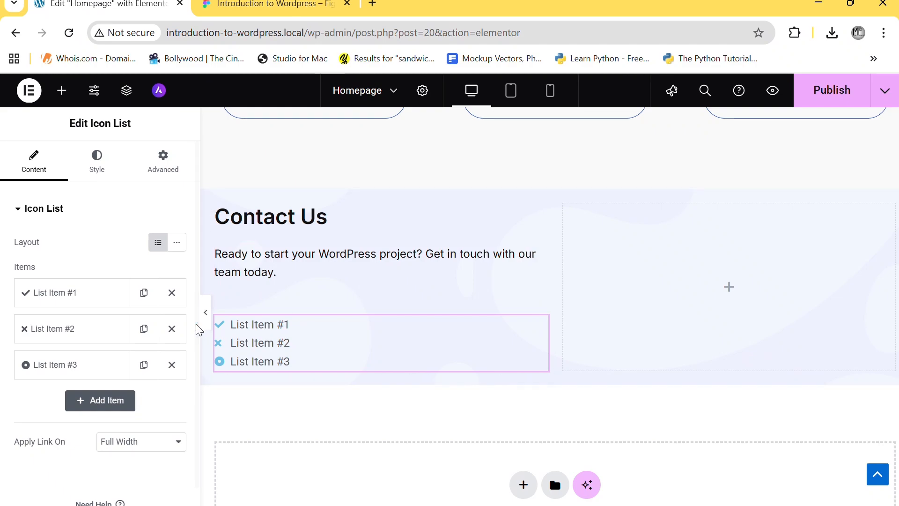
pyautogui.click(174, 368)
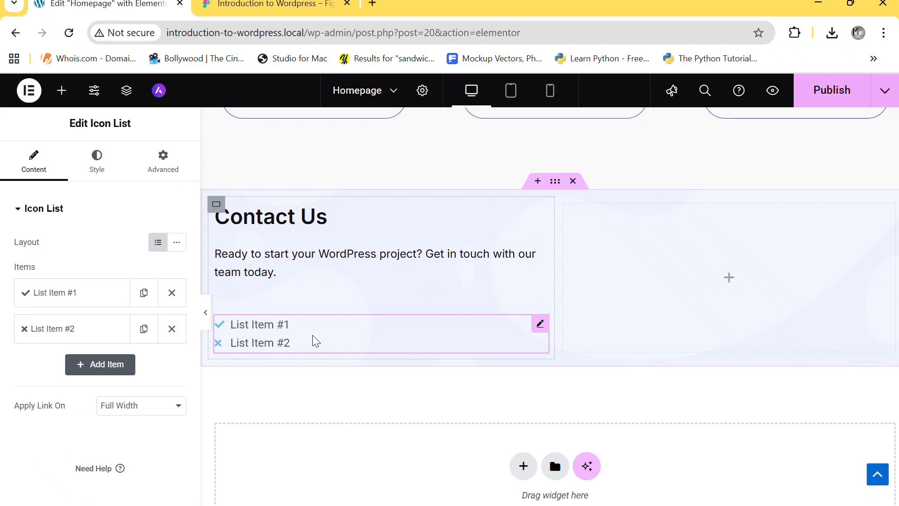
# - Copy the phone number from the Figma design and replace the first icon list item's text with it
pyautogui.click(250, 4)
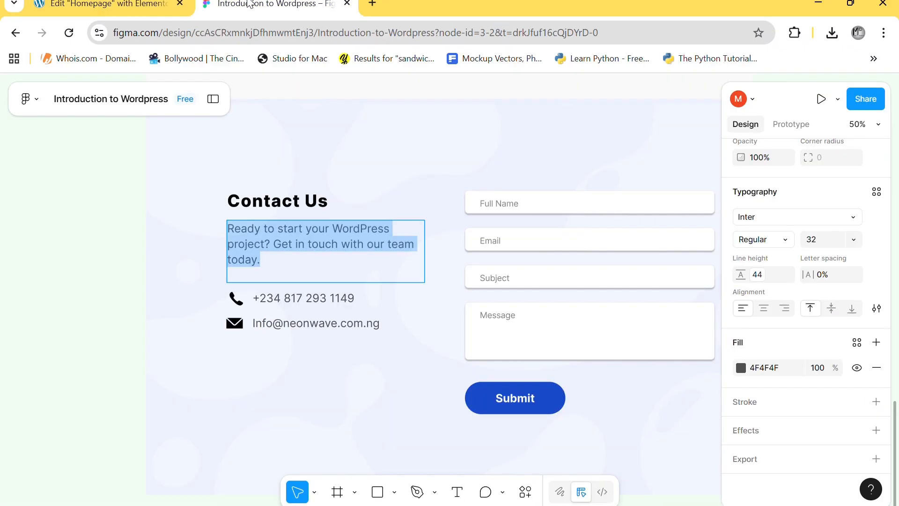
pyautogui.doubleClick(294, 298)
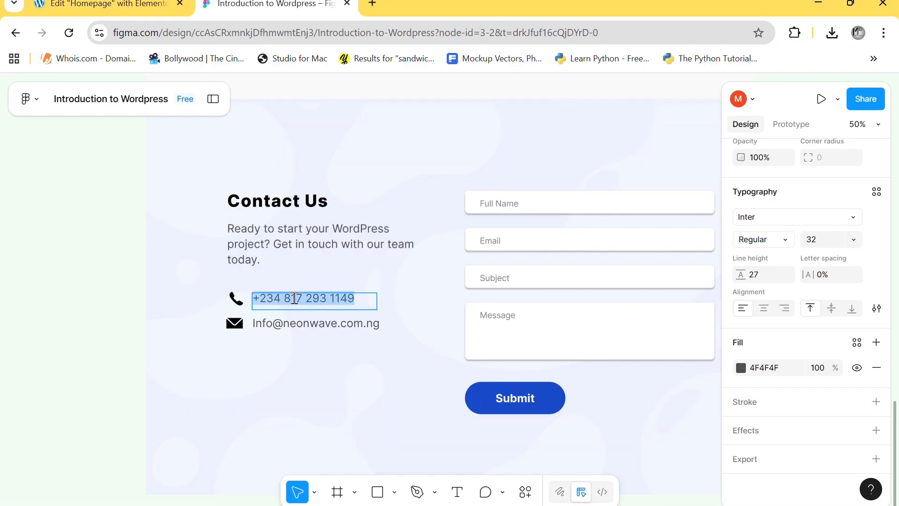
pyautogui.click(100, 6)
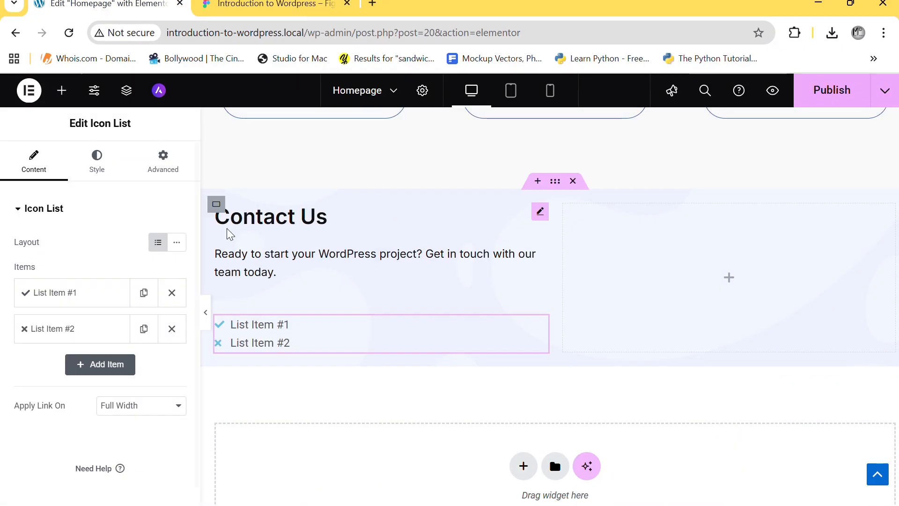
pyautogui.click(46, 296)
pyautogui.tripleClick(69, 344)
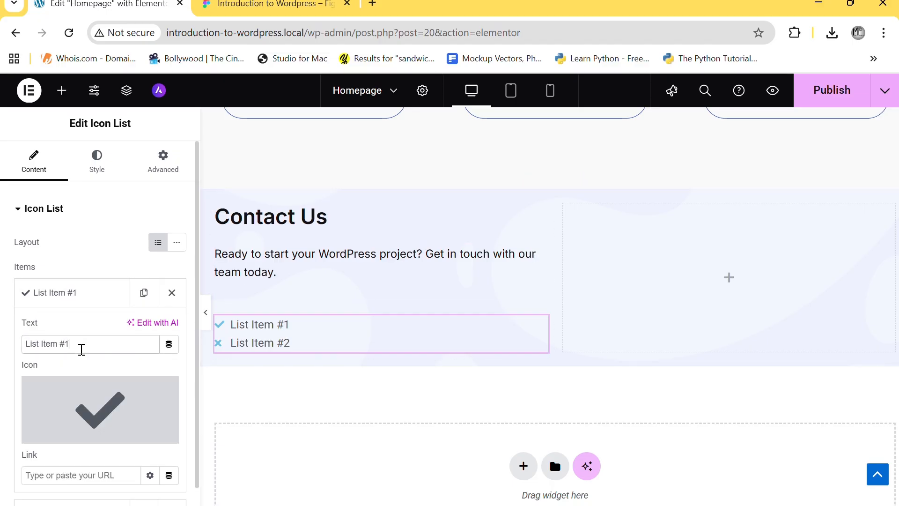
pyautogui.hotkey('ctrl', 'v')
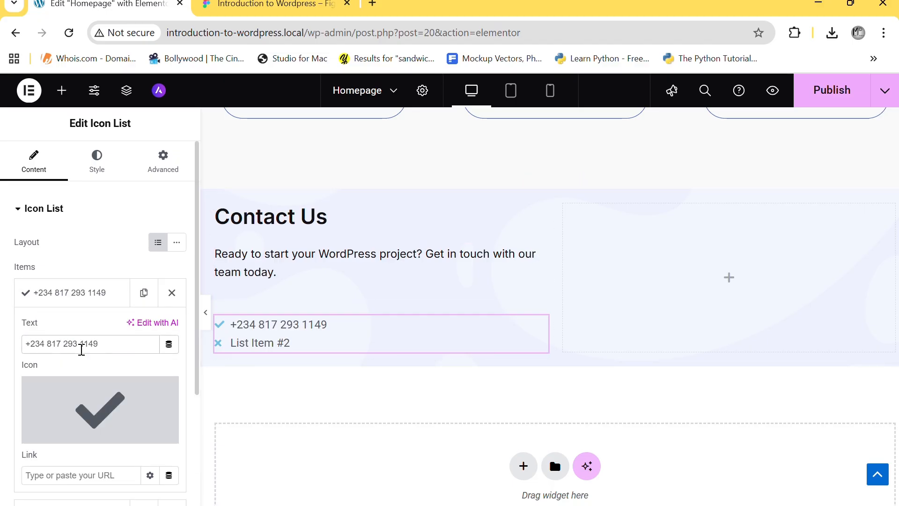
# - Replace the first list item's icon with "Phone alt" from the icon library, filtering by "phone"
pyautogui.moveTo(59, 433)
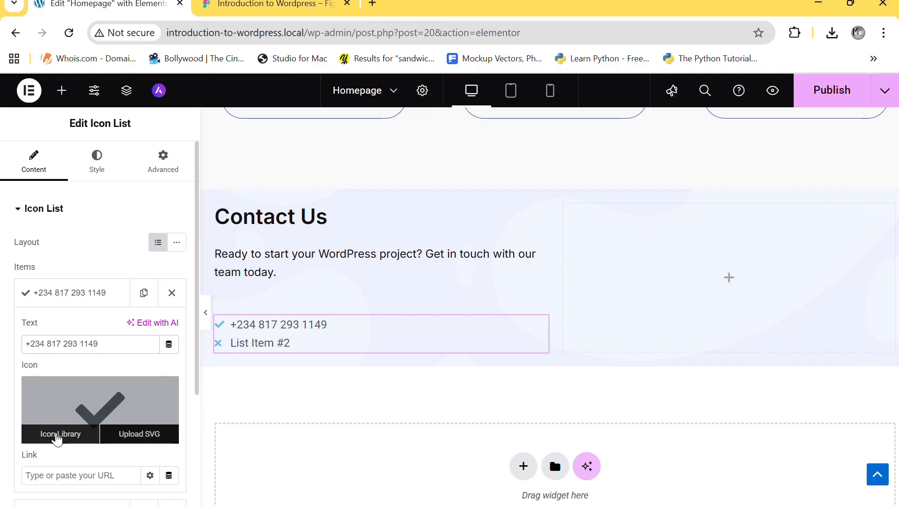
pyautogui.click(57, 436)
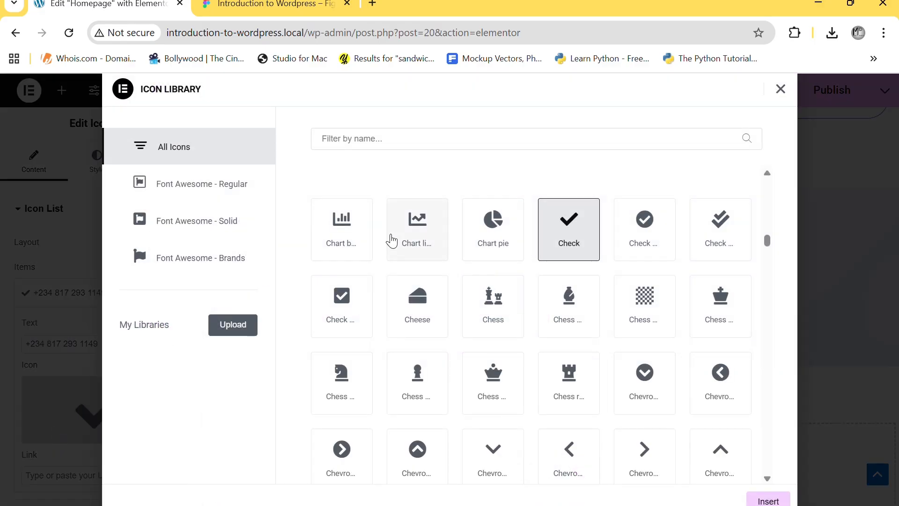
pyautogui.click(375, 141)
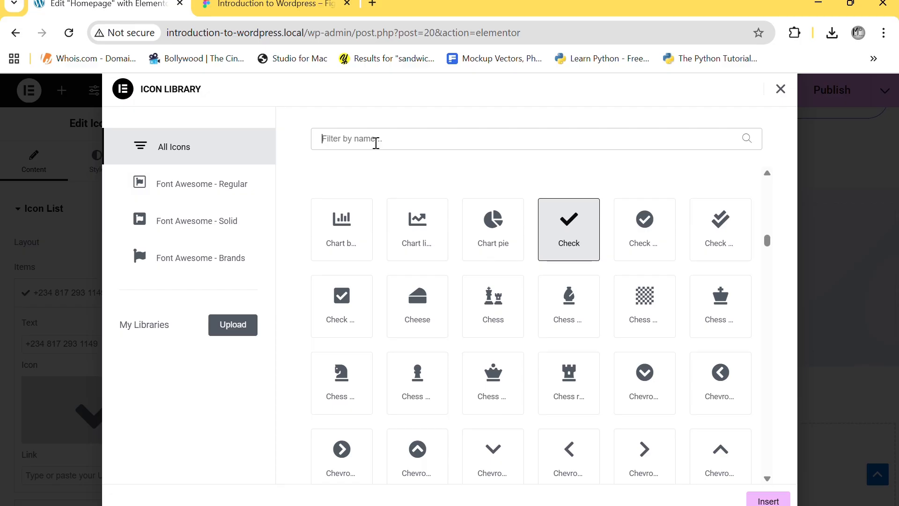
pyautogui.write('phone')
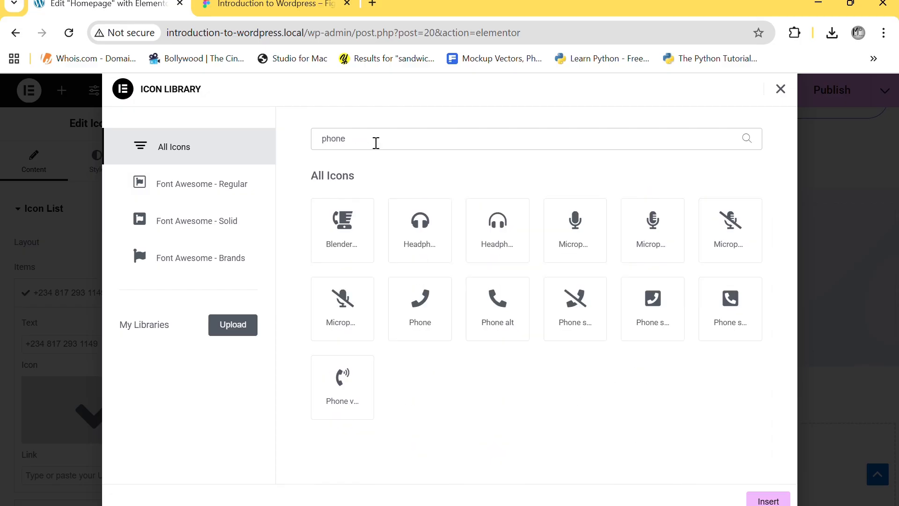
pyautogui.click(508, 315)
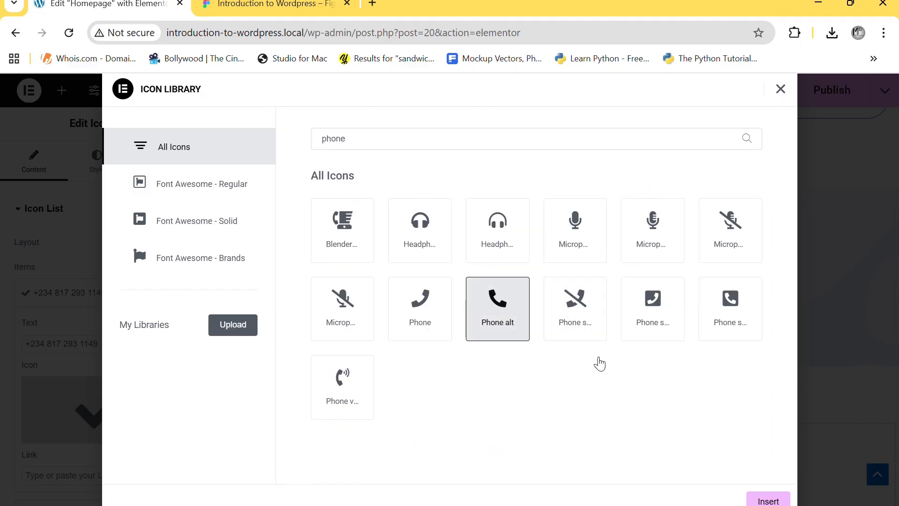
pyautogui.click(767, 501)
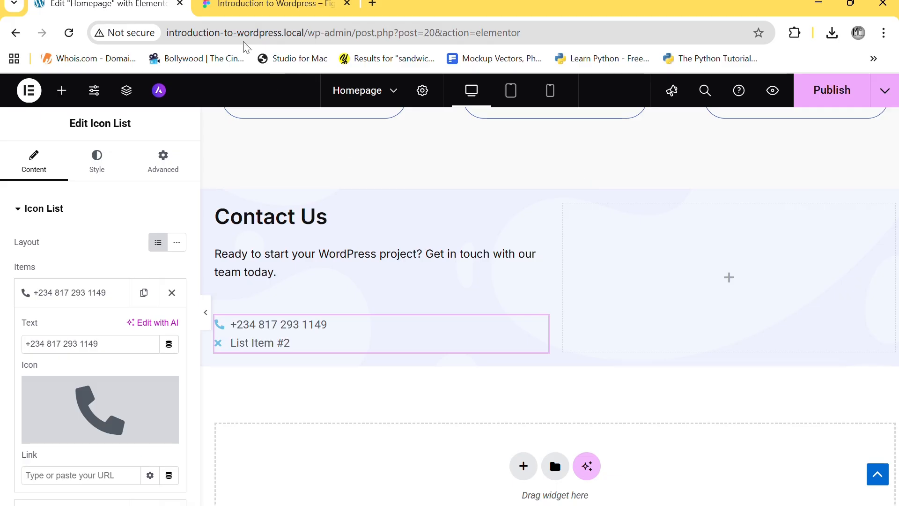
# - Copy the contact e-mail address from the Figma design and replace the second icon list item's text with it
pyautogui.click(228, 16)
pyautogui.click(108, 4)
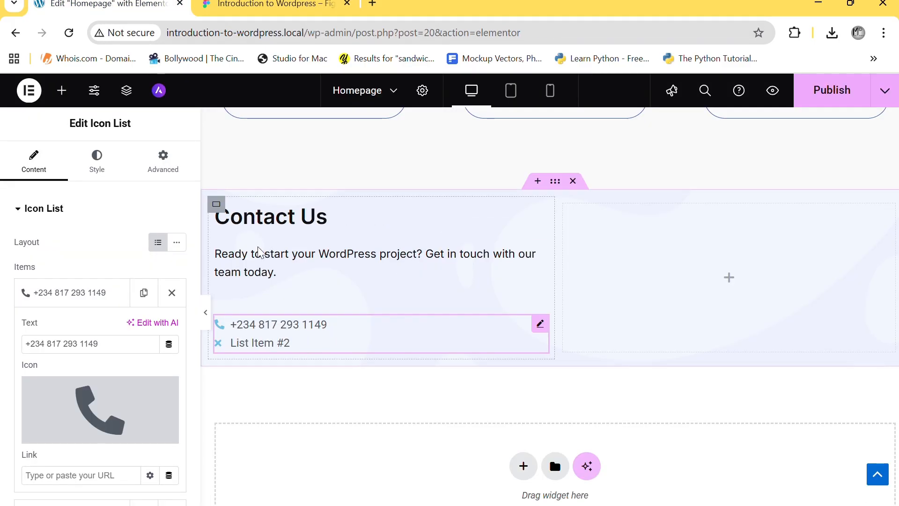
pyautogui.click(228, 4)
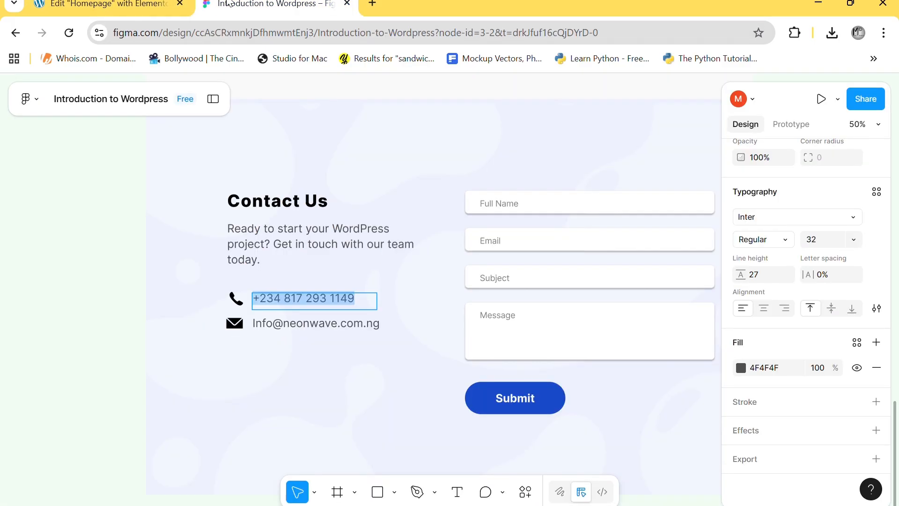
pyautogui.doubleClick(297, 325)
pyautogui.hotkey('ctrl', 'c')
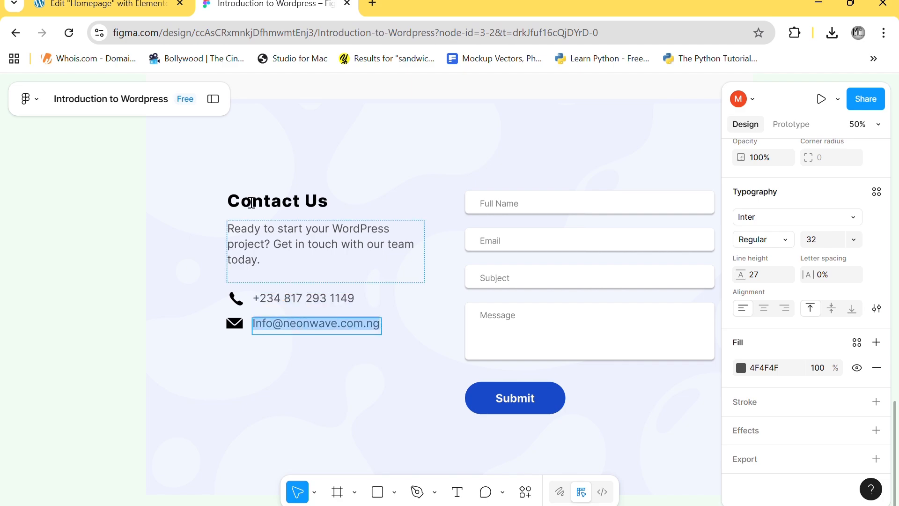
pyautogui.click(108, 4)
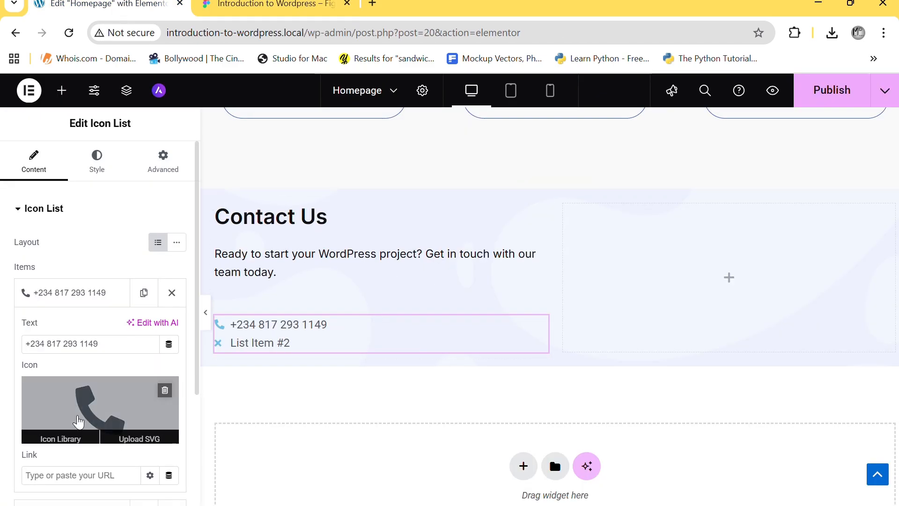
pyautogui.click(76, 295)
pyautogui.click(74, 332)
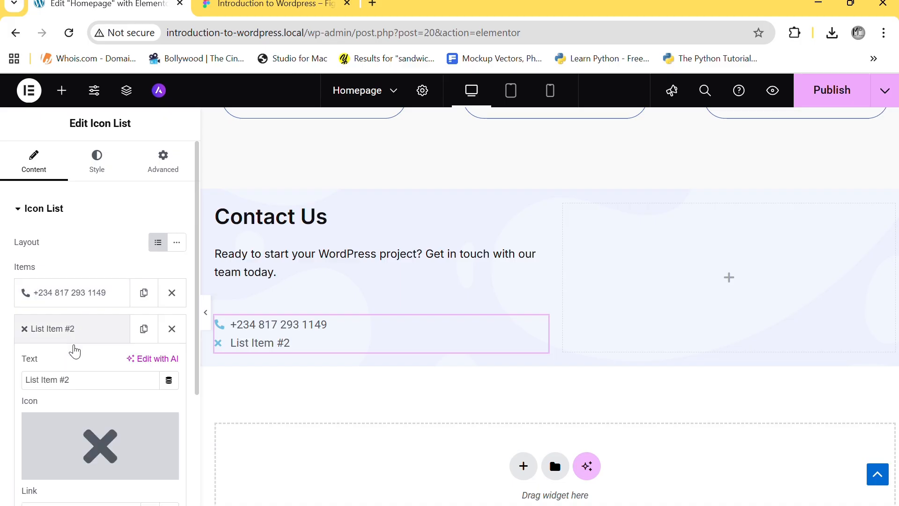
pyautogui.tripleClick(77, 380)
pyautogui.hotkey('ctrl', 'v')
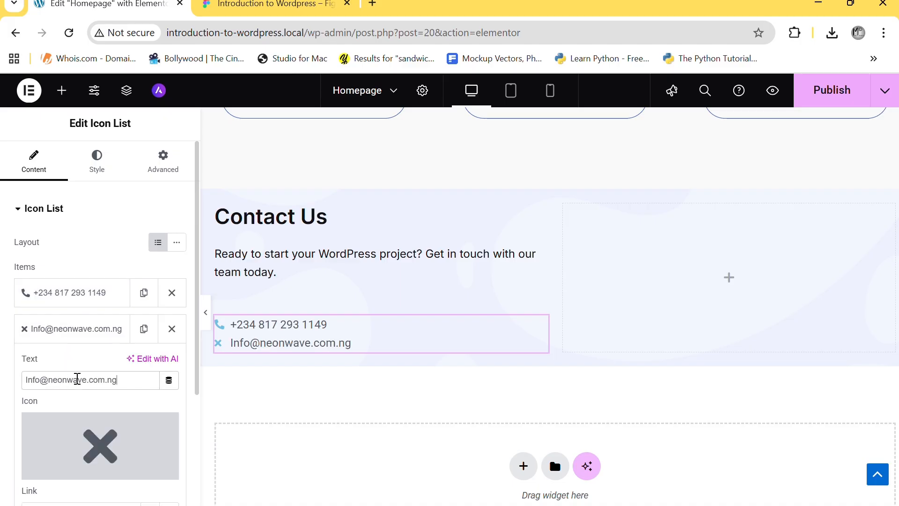
# - Replace the second list item's icon with the solid "Envelope" from the icon library, filtering by "enve"
pyautogui.moveTo(81, 463)
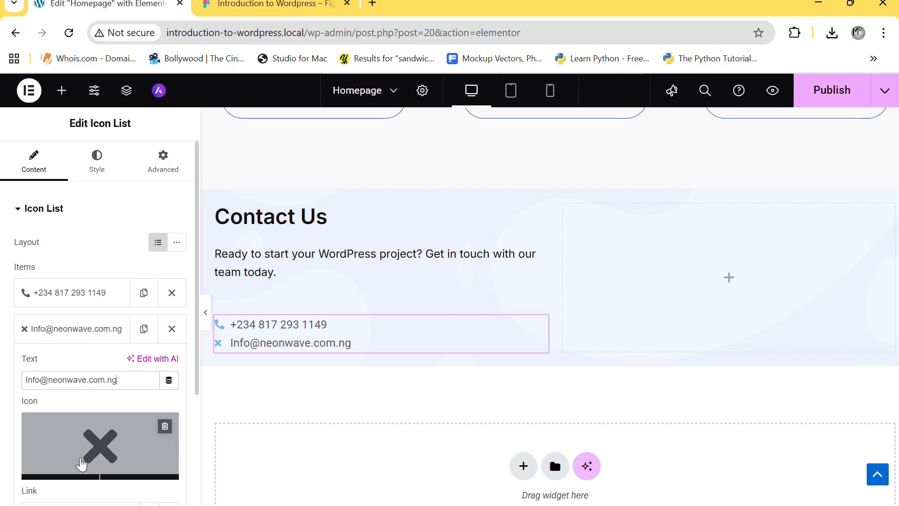
pyautogui.click(58, 469)
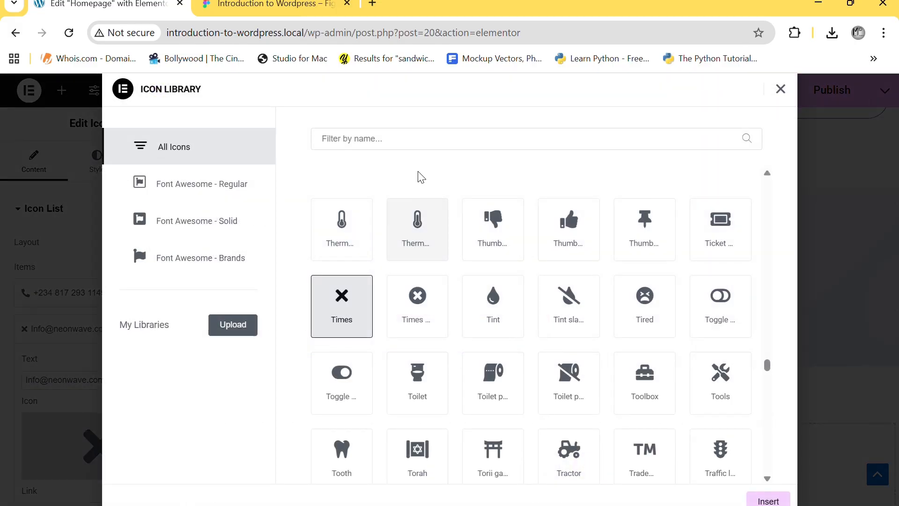
pyautogui.write('enve')
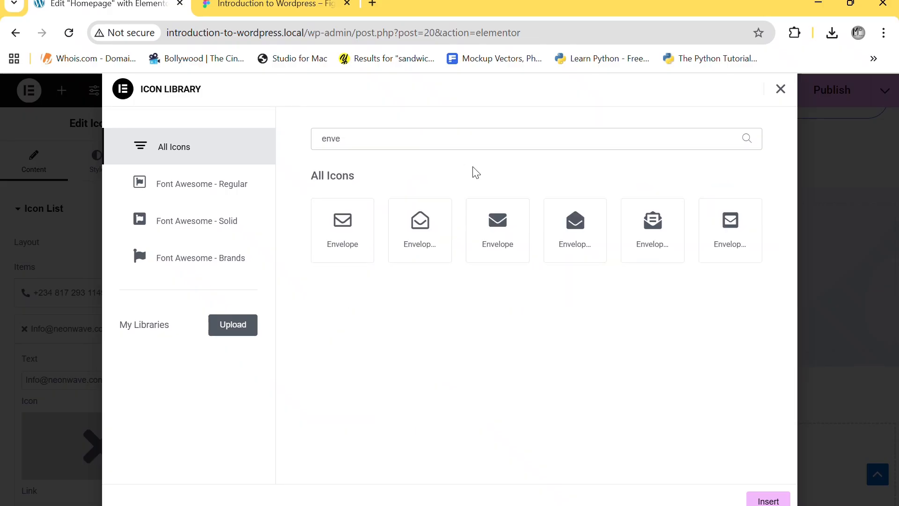
pyautogui.click(483, 247)
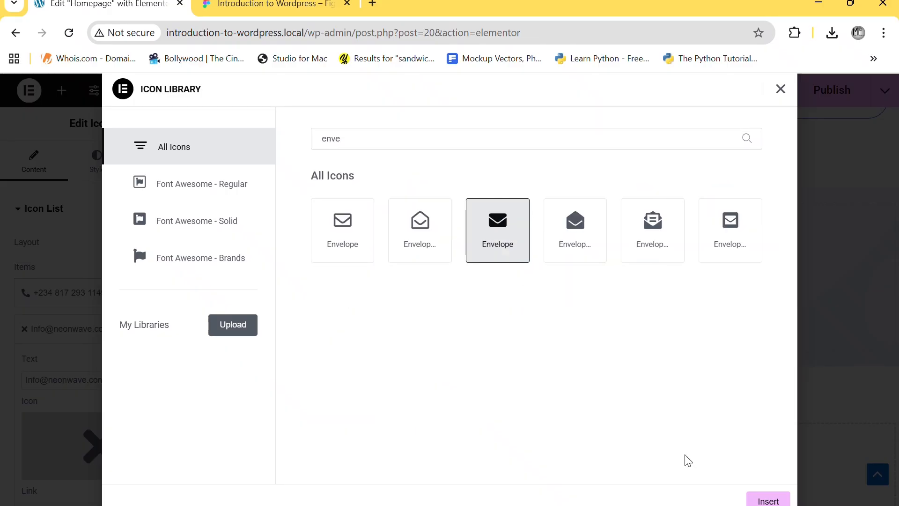
pyautogui.click(764, 500)
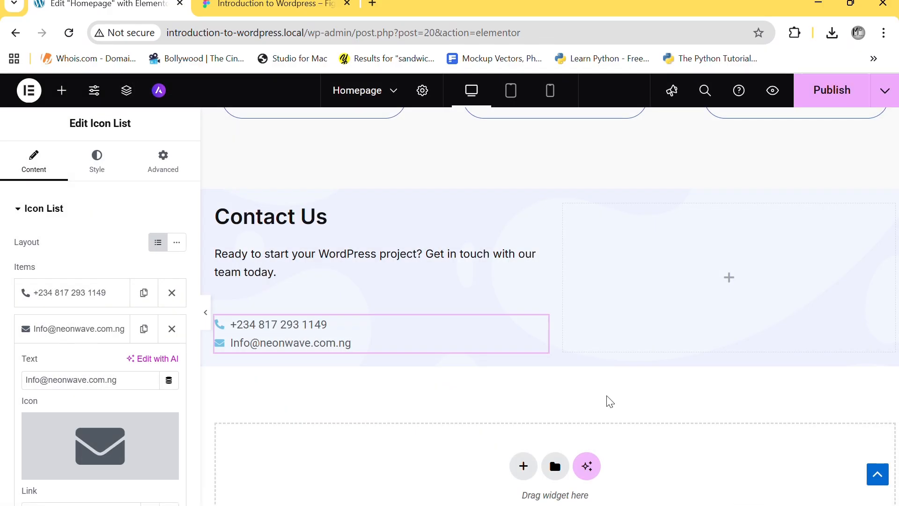
# - Set the space between the contact icon list items to 15 px
pyautogui.click(256, 336)
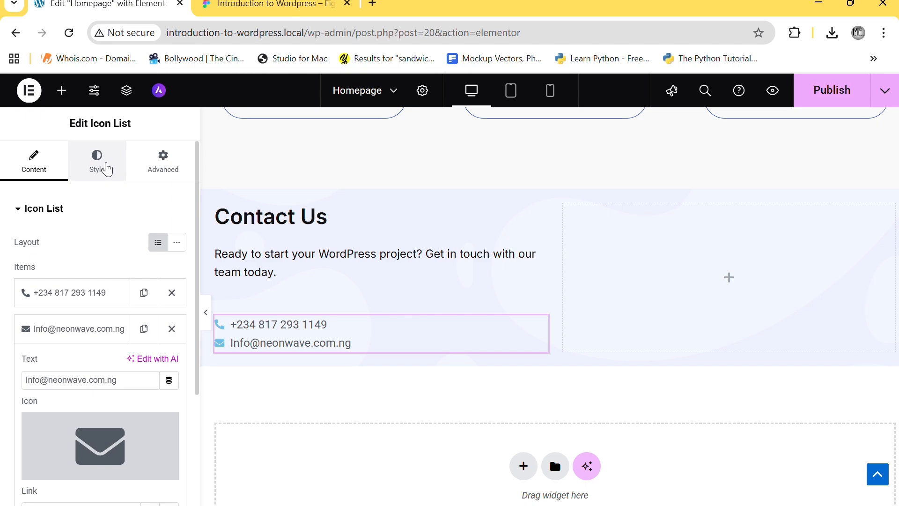
pyautogui.click(107, 169)
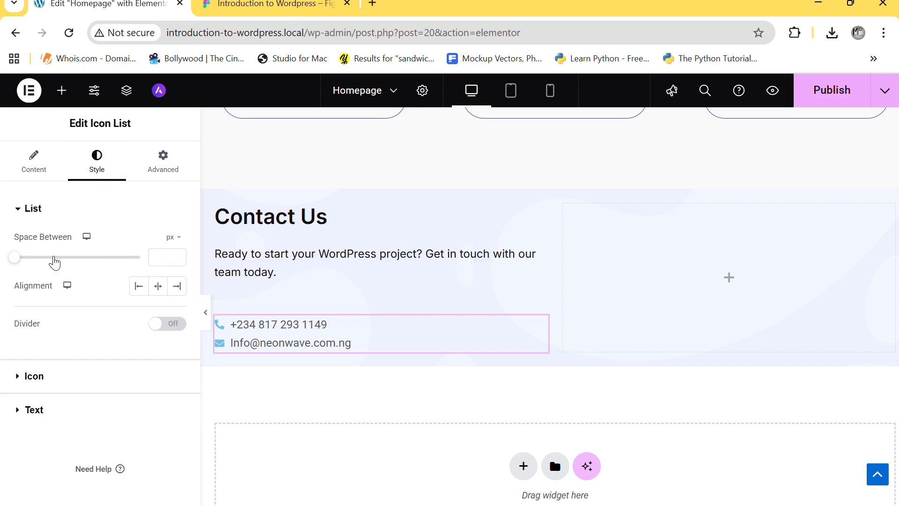
pyautogui.click(179, 254)
pyautogui.click(179, 254)
pyautogui.click(178, 254)
pyautogui.click(178, 254)
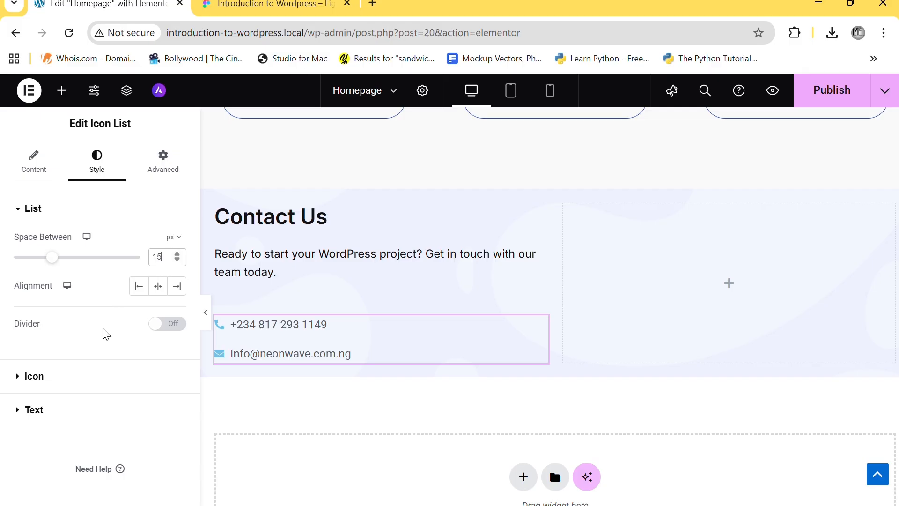
pyautogui.click(161, 329)
# - Set the list icons' colour to the Theme Alternate Background global colour (#111111) and their size to 30 px
pyautogui.click(100, 378)
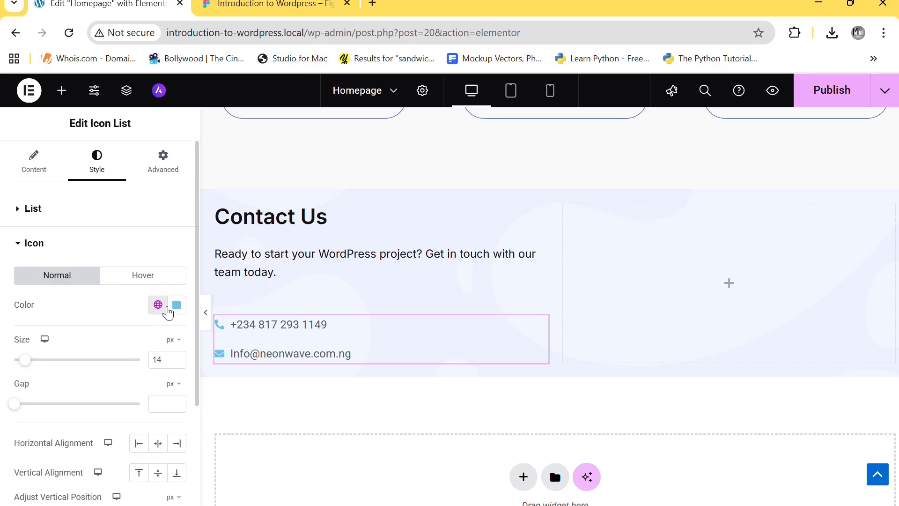
pyautogui.click(163, 308)
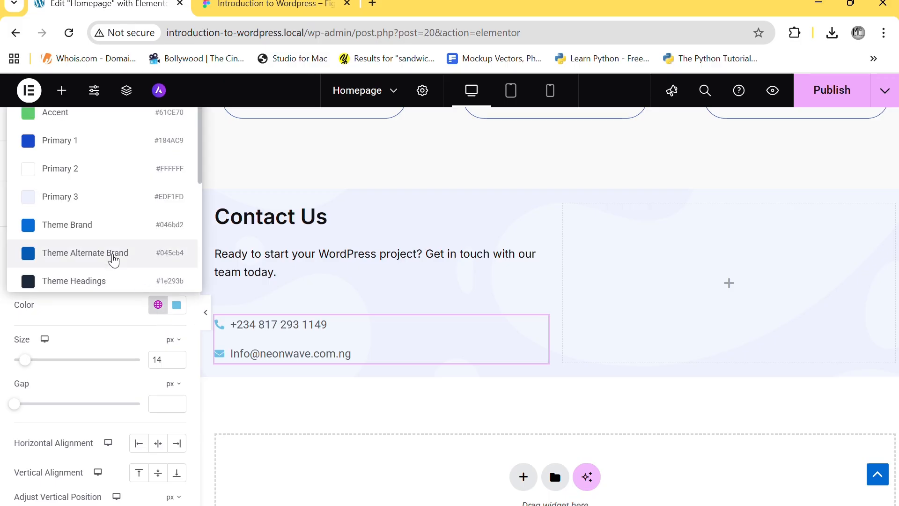
pyautogui.scroll(-3, 114, 258)
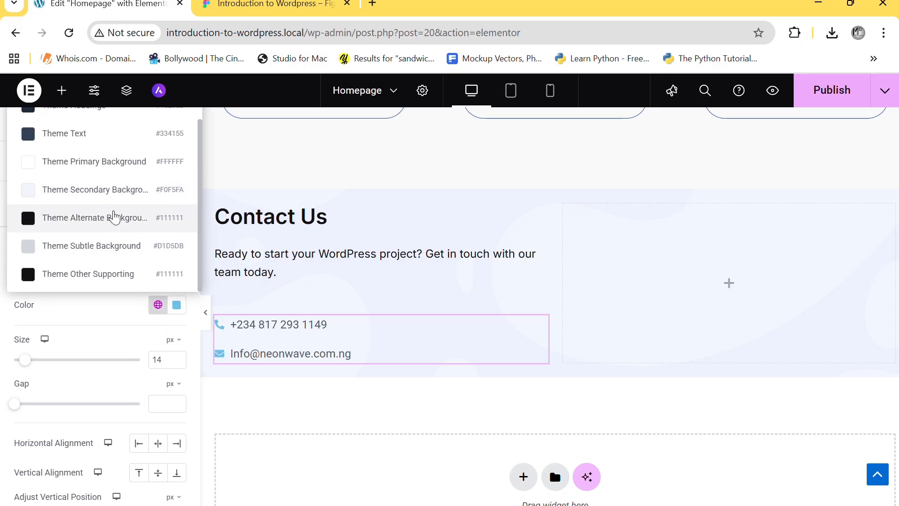
pyautogui.click(113, 216)
pyautogui.doubleClick(158, 360)
pyautogui.write('30')
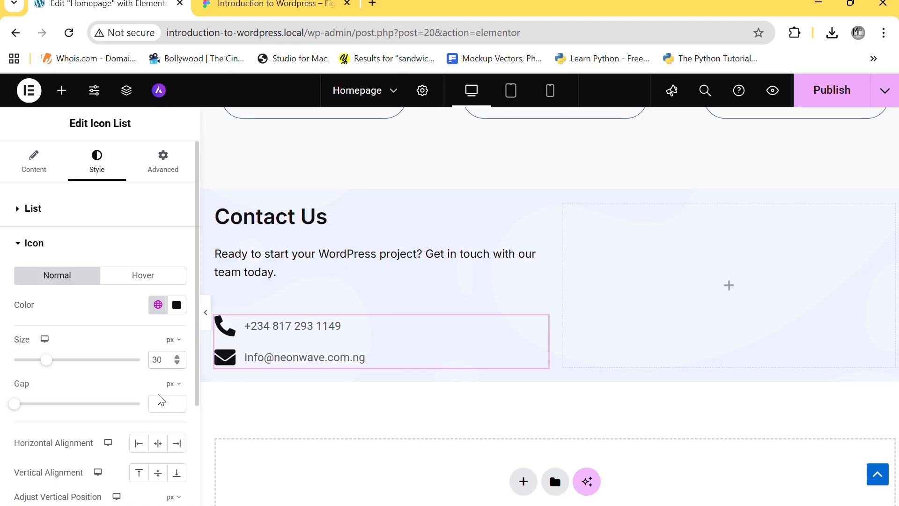
# - Set the icon list text's typography to the Inter font at 18 px and compare it with the Figma design
pyautogui.scroll(-3, 114, 395)
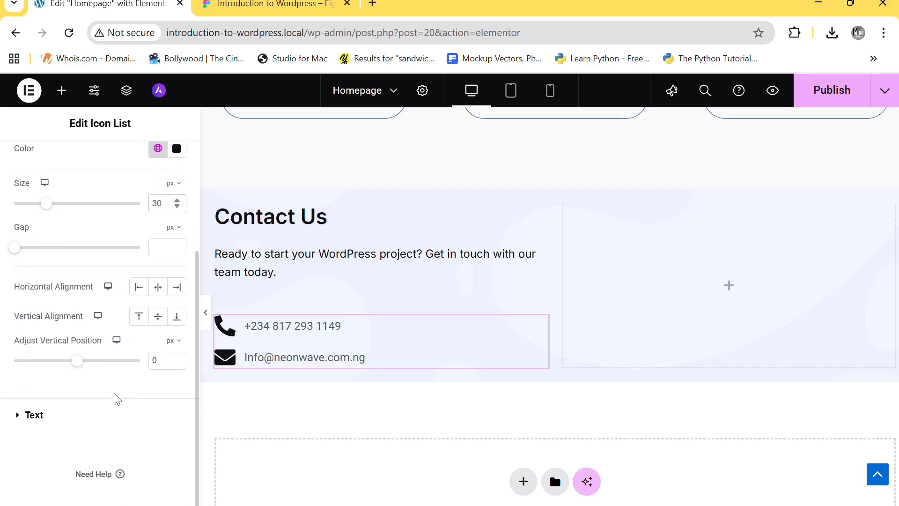
pyautogui.click(52, 415)
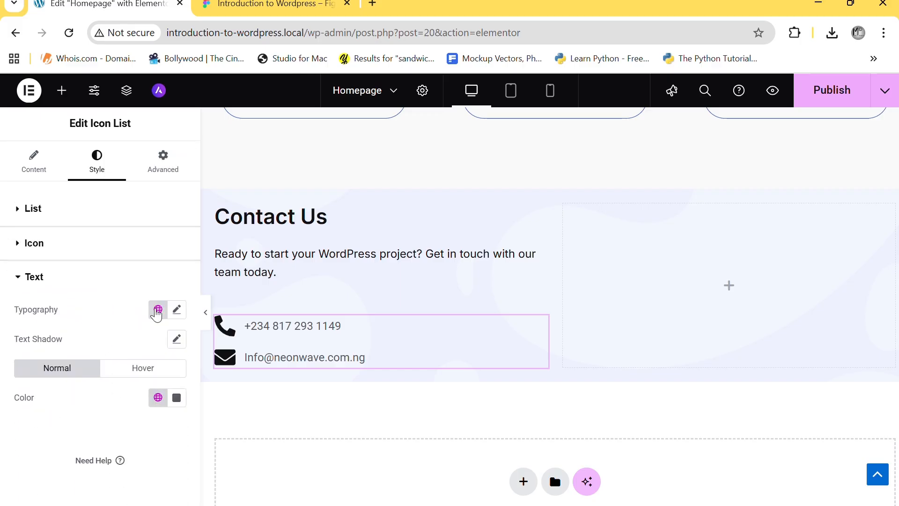
pyautogui.click(177, 310)
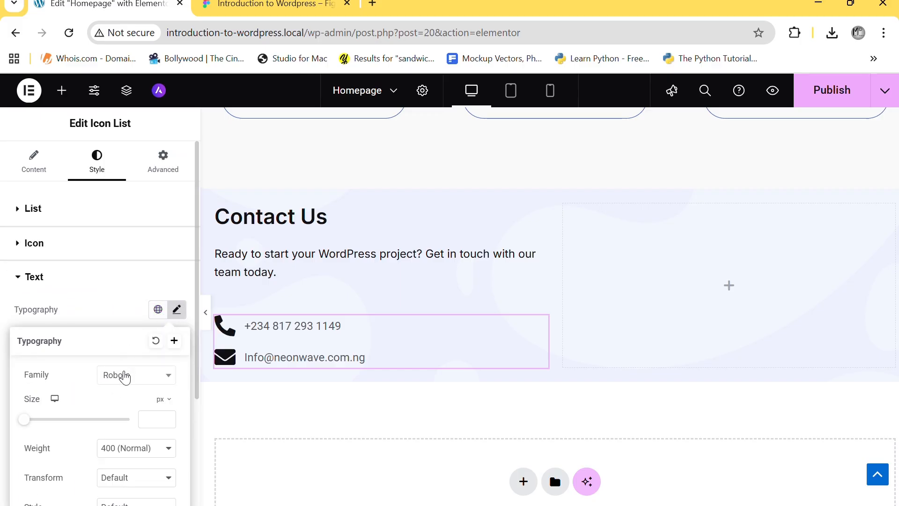
pyautogui.click(124, 374)
pyautogui.write('inter')
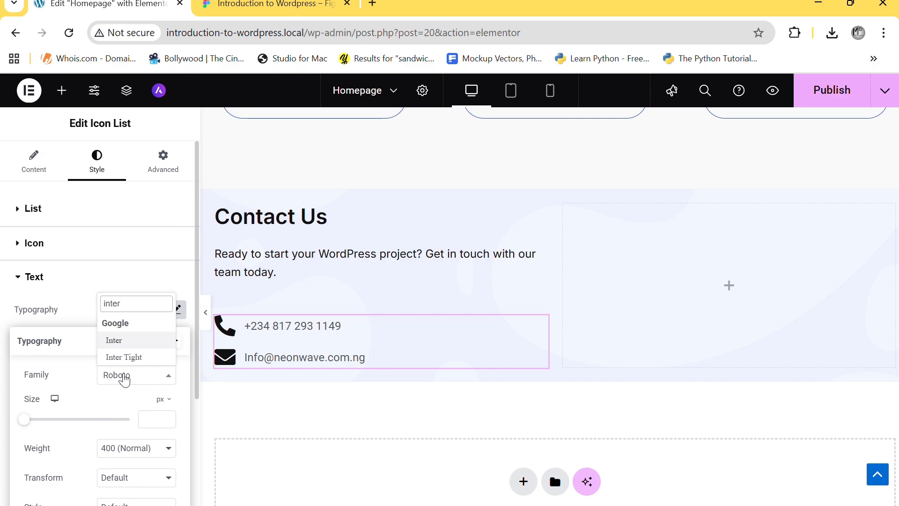
pyautogui.click(132, 340)
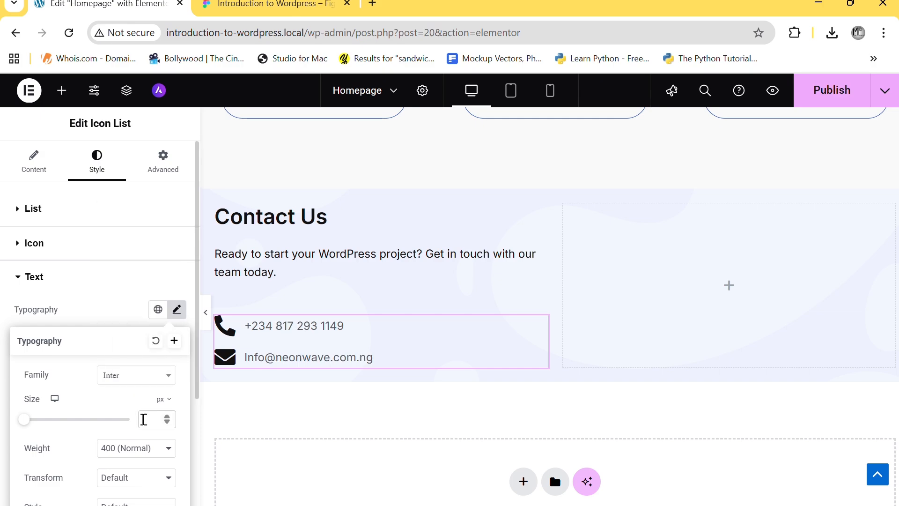
pyautogui.click(144, 419)
pyautogui.write('18')
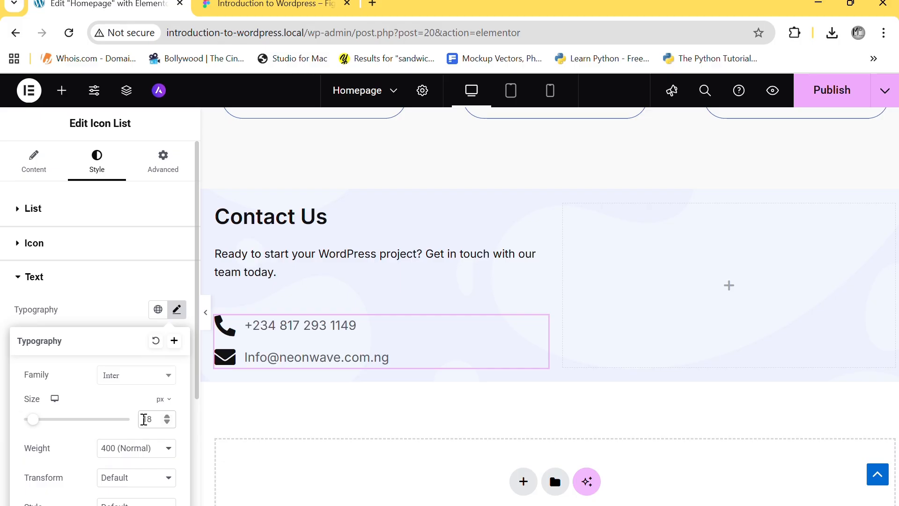
pyautogui.click(263, 3)
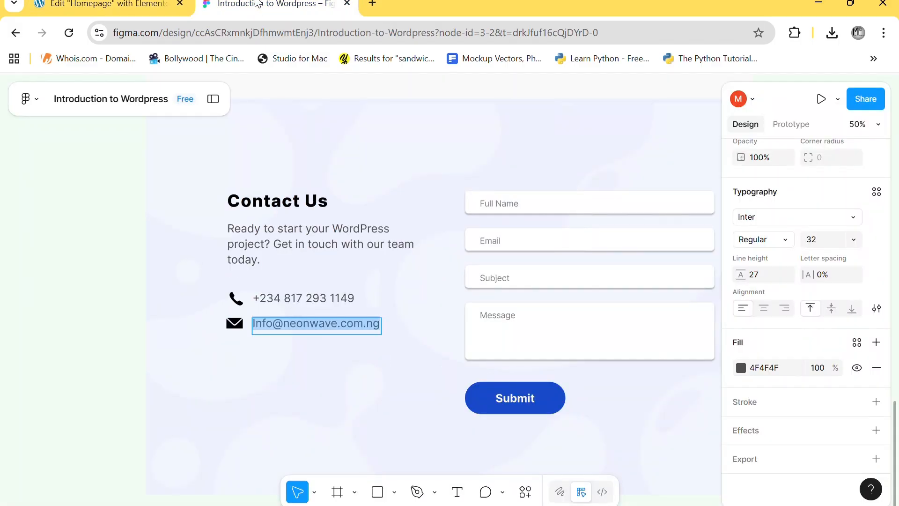
pyautogui.click(108, 5)
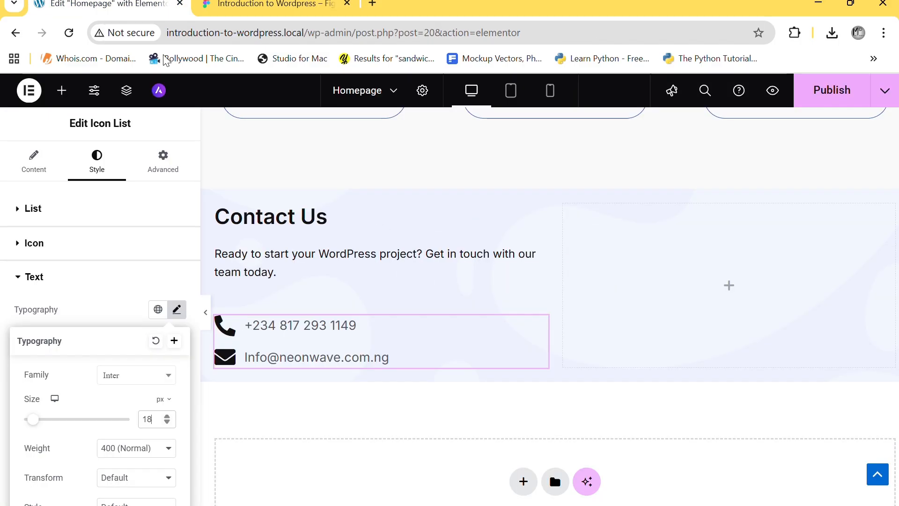
# - Set the icon list text's colour to the Theme Alternate Background global colour (#111111) and preview the section at full width
pyautogui.click(114, 326)
pyautogui.moveTo(116, 325); pyautogui.dragTo(157, 398)
pyautogui.click(158, 398)
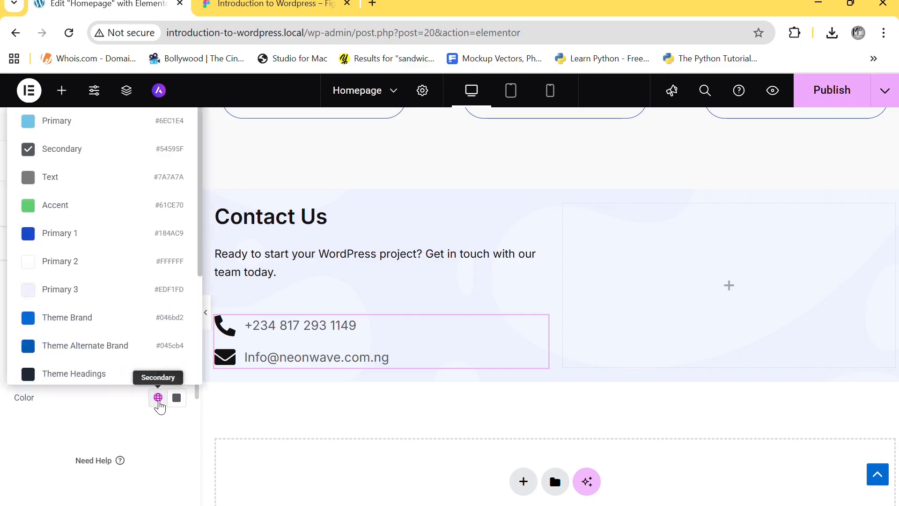
pyautogui.scroll(-4, 160, 261)
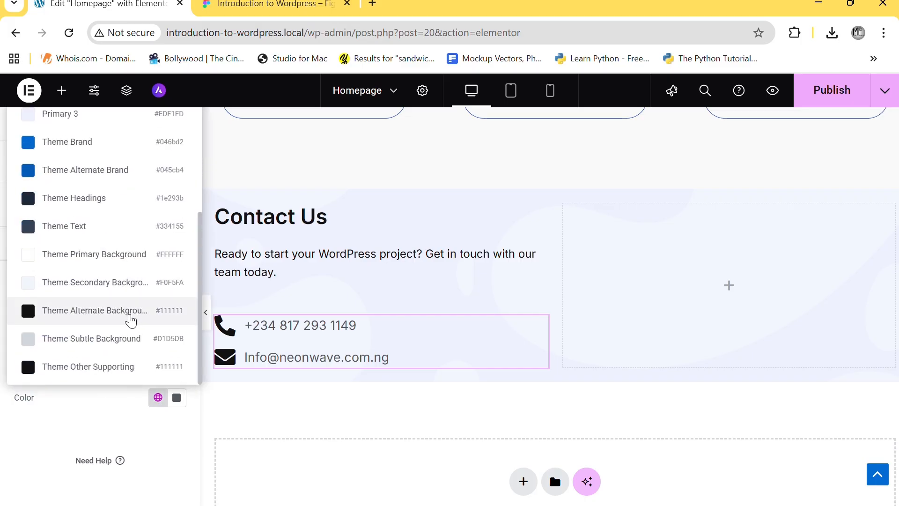
pyautogui.click(131, 319)
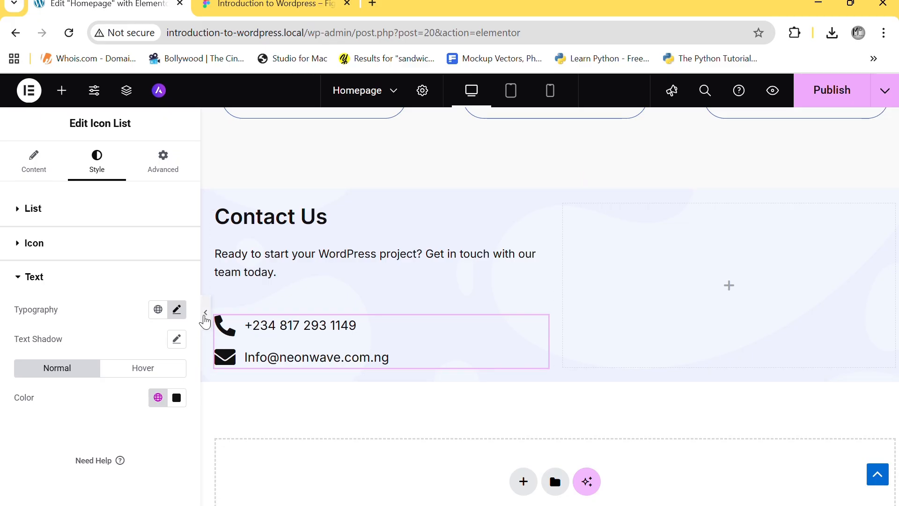
pyautogui.click(205, 314)
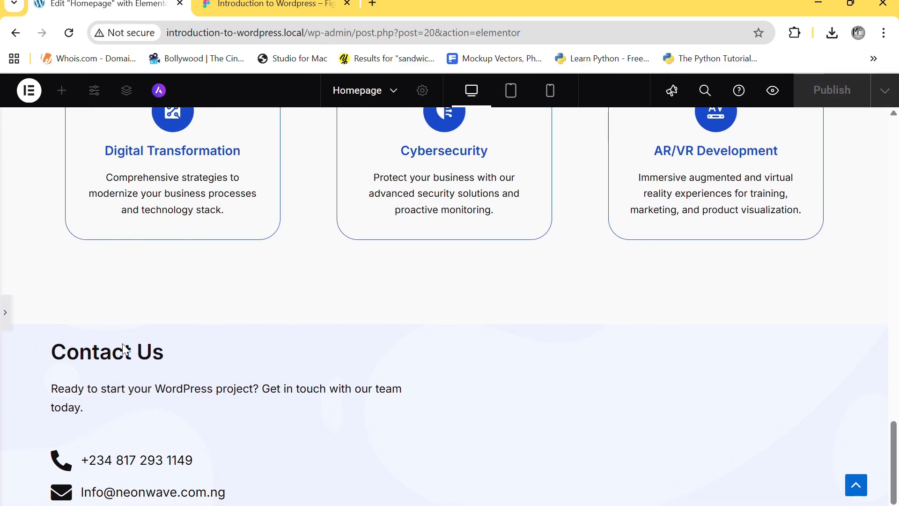
pyautogui.click(3, 314)
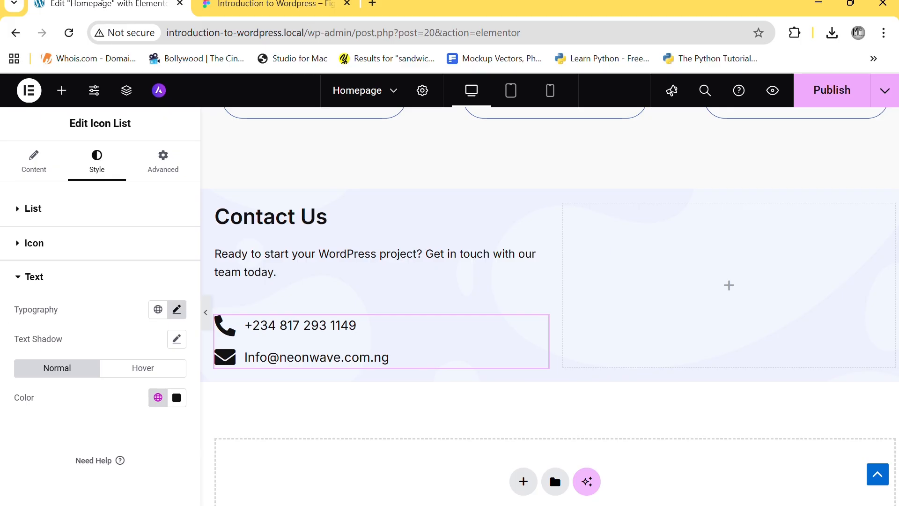
# - Unlink the padding values of the container holding the Contact Us text and set 50 px top, 50 px bottom and 70 px left
pyautogui.click(247, 6)
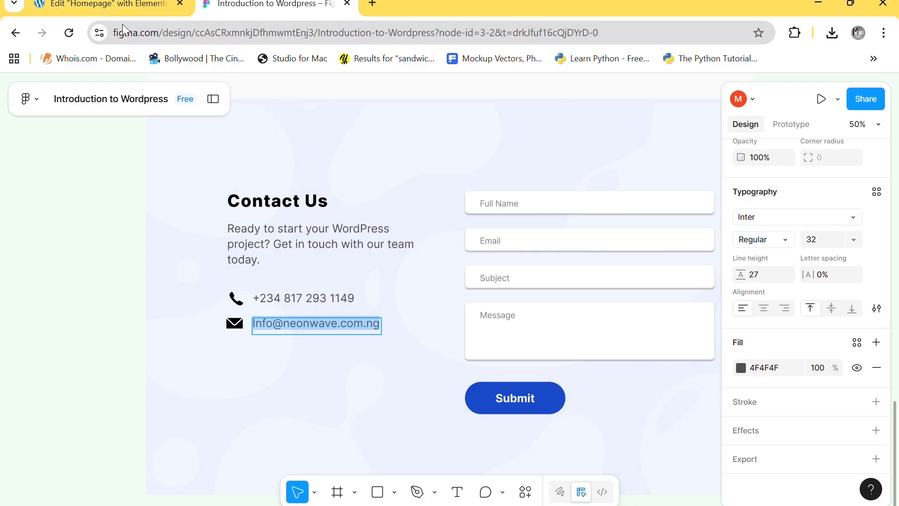
pyautogui.click(110, 7)
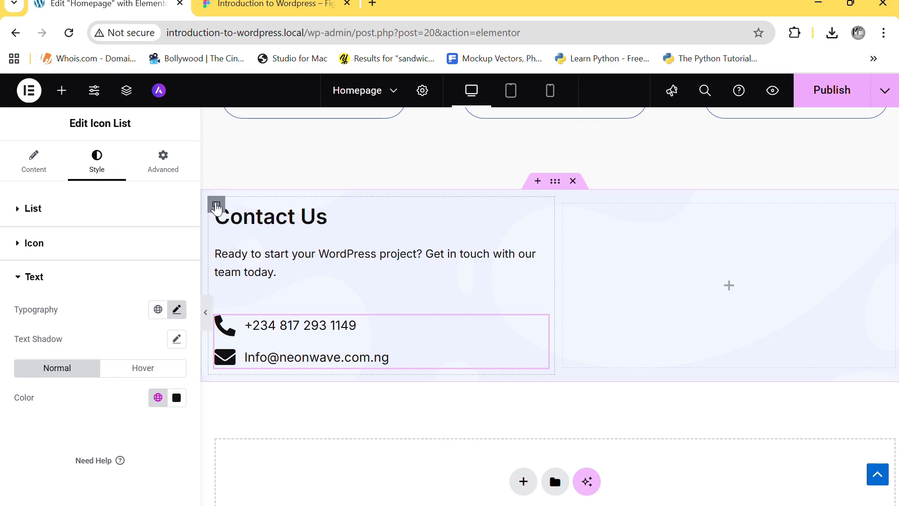
pyautogui.click(216, 206)
pyautogui.click(163, 161)
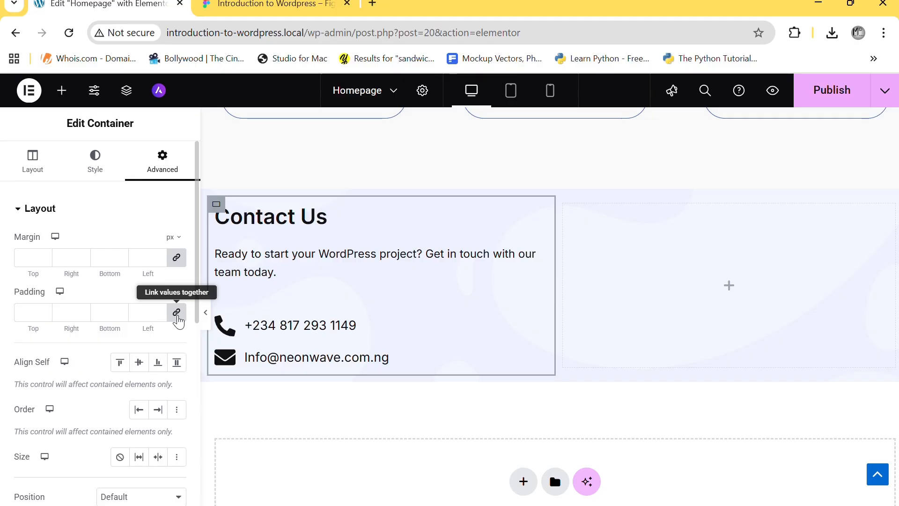
pyautogui.click(178, 316)
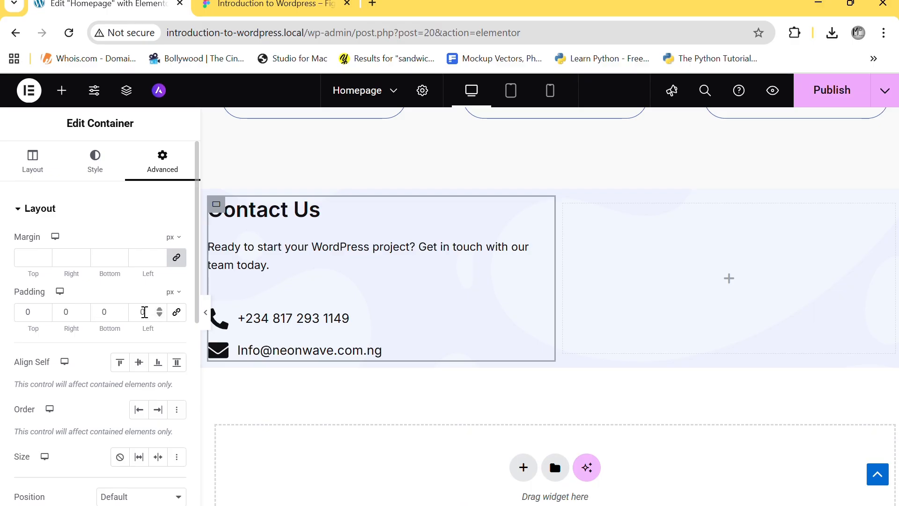
pyautogui.write('70')
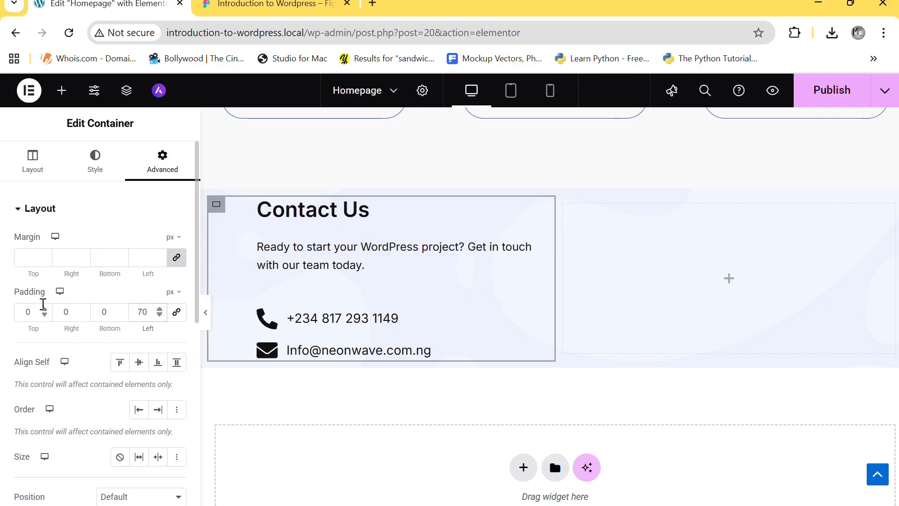
pyautogui.write('50')
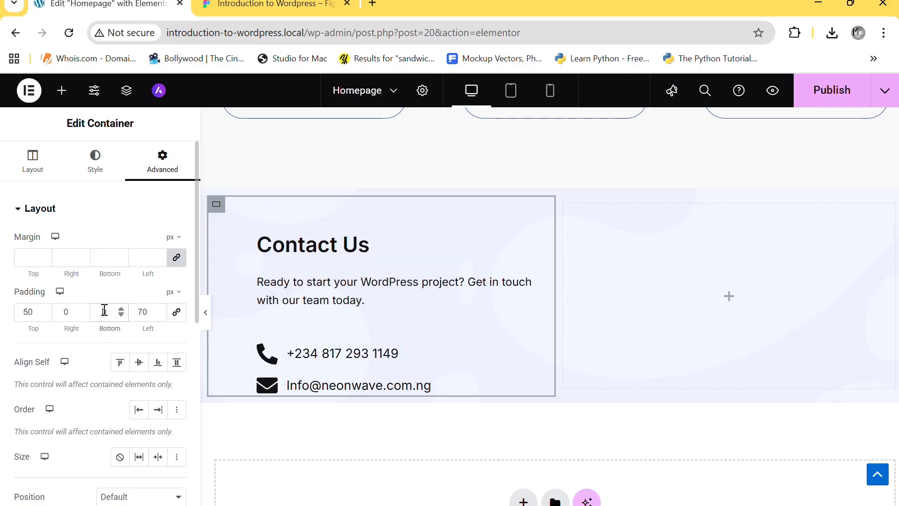
pyautogui.write('50')
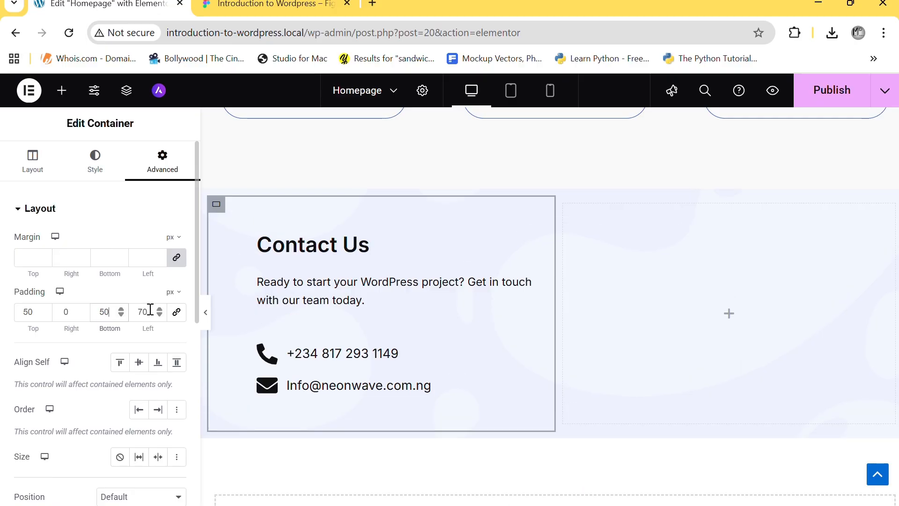
# - Set the Contact Us text container's padding to 100 px top, 100 px bottom and 80 px left
pyautogui.doubleClick(33, 312)
pyautogui.write('100')
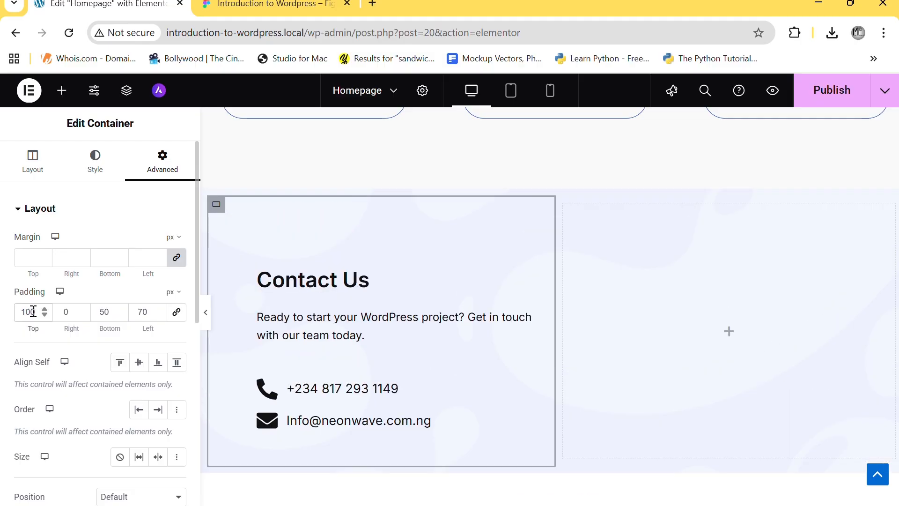
pyautogui.doubleClick(140, 318)
pyautogui.write('10')
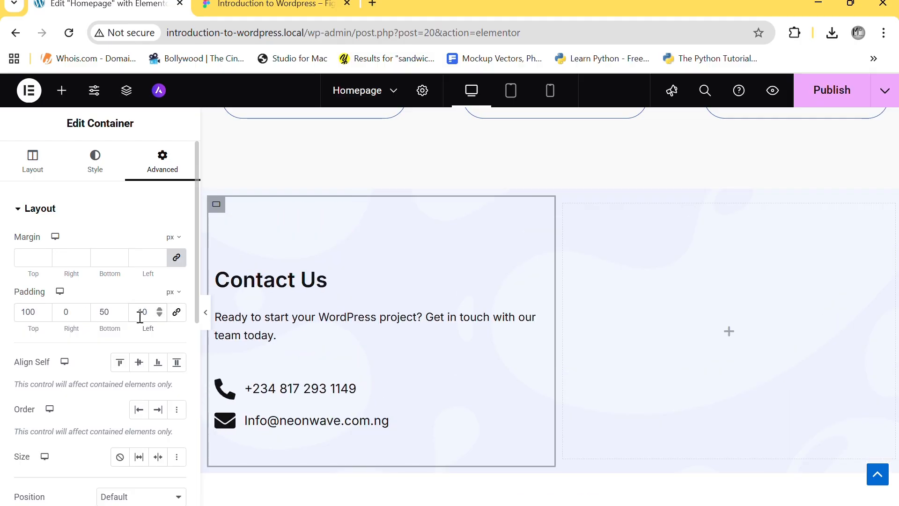
pyautogui.press('BackSpace')
pyautogui.press('BackSpace')
pyautogui.write('0')
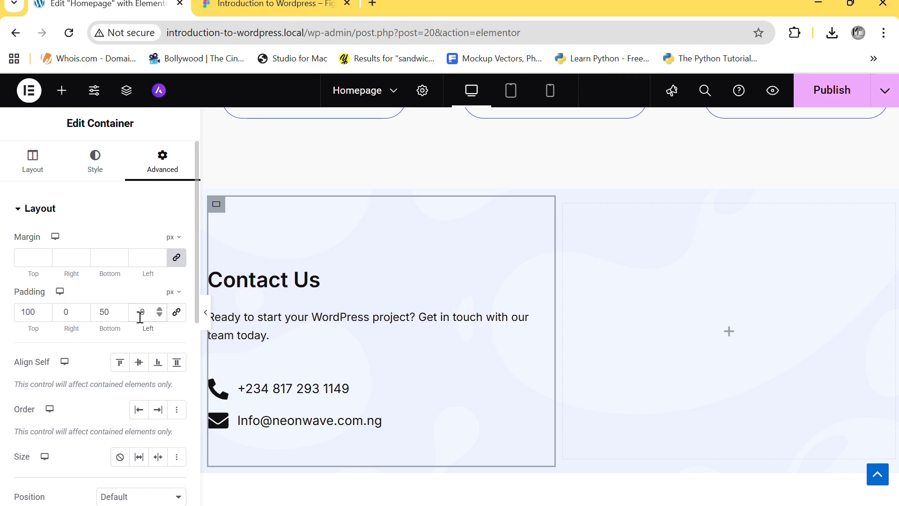
pyautogui.write('80')
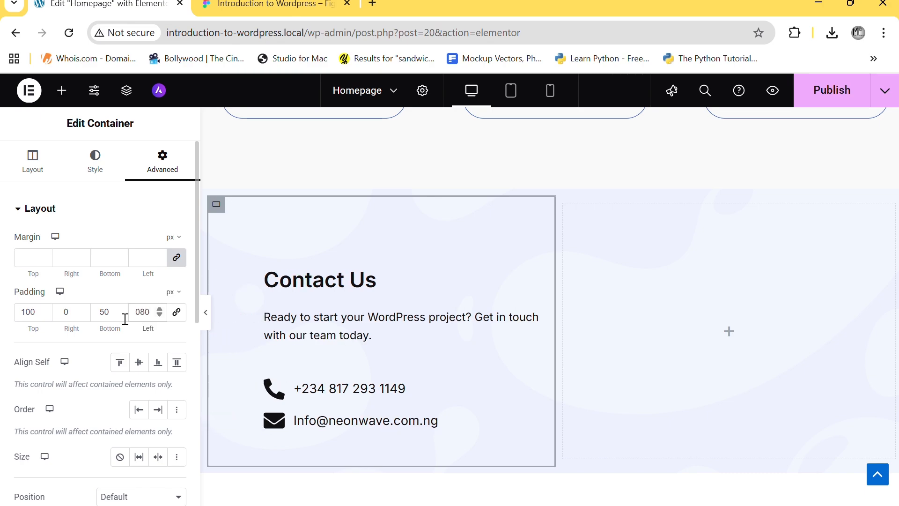
pyautogui.doubleClick(98, 312)
pyautogui.write('1')
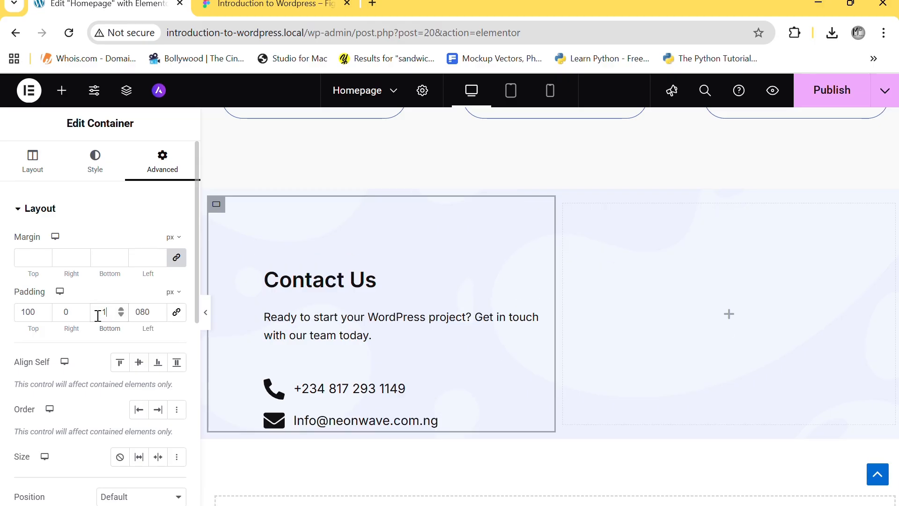
pyautogui.write('00')
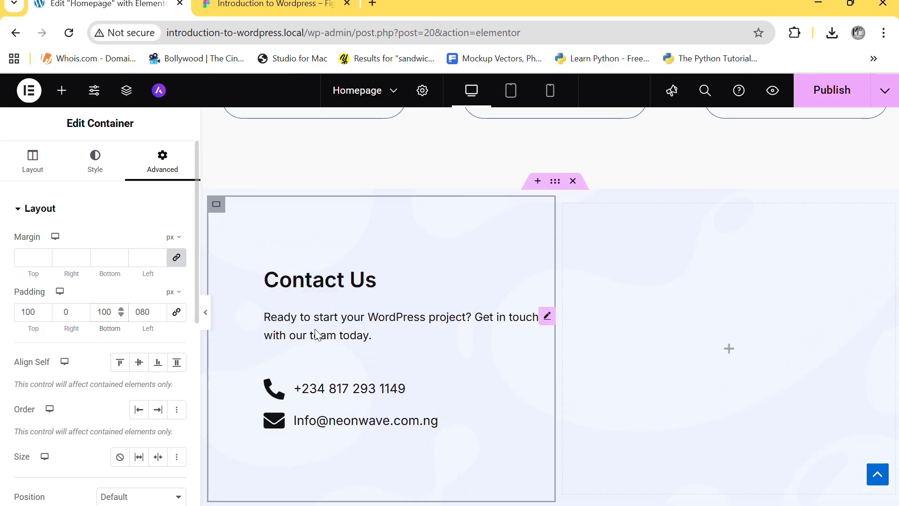
# - Preview the padded Contact Us section at full width and compare its layout with the Figma design
pyautogui.click(206, 312)
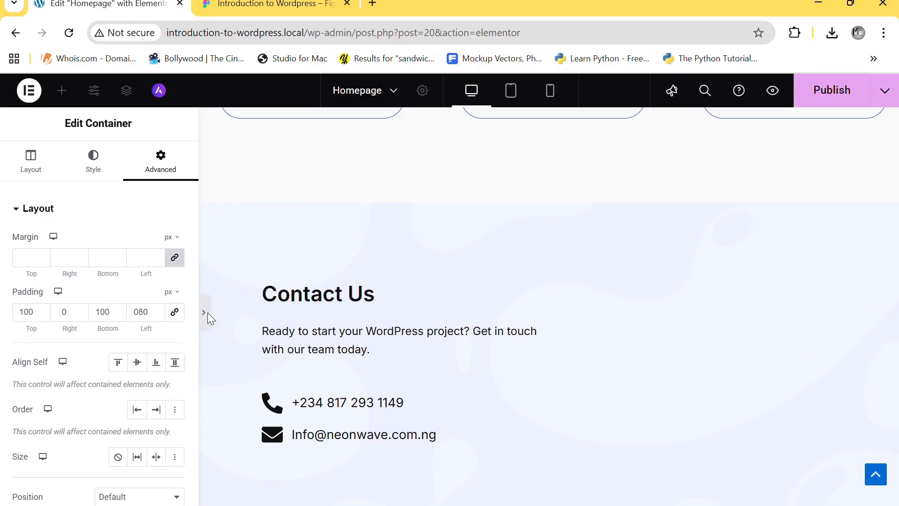
pyautogui.click(4, 309)
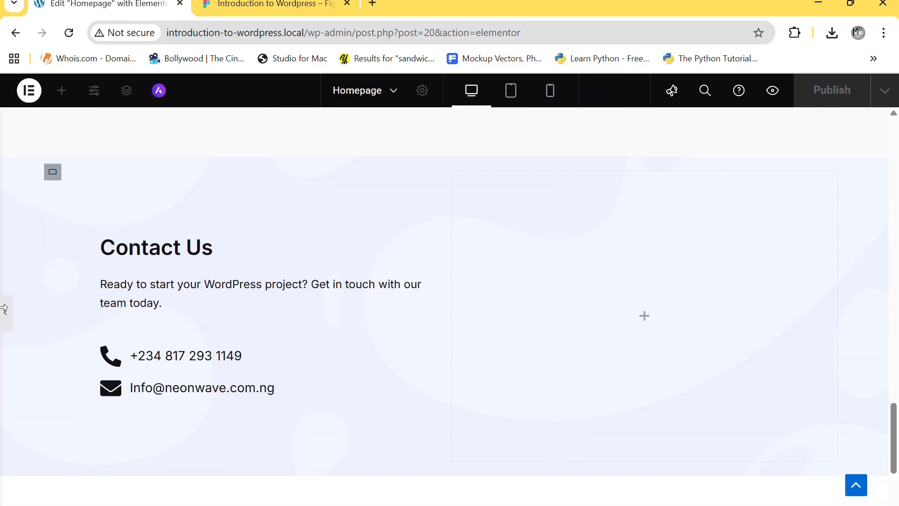
pyautogui.scroll(-1, 416, 304)
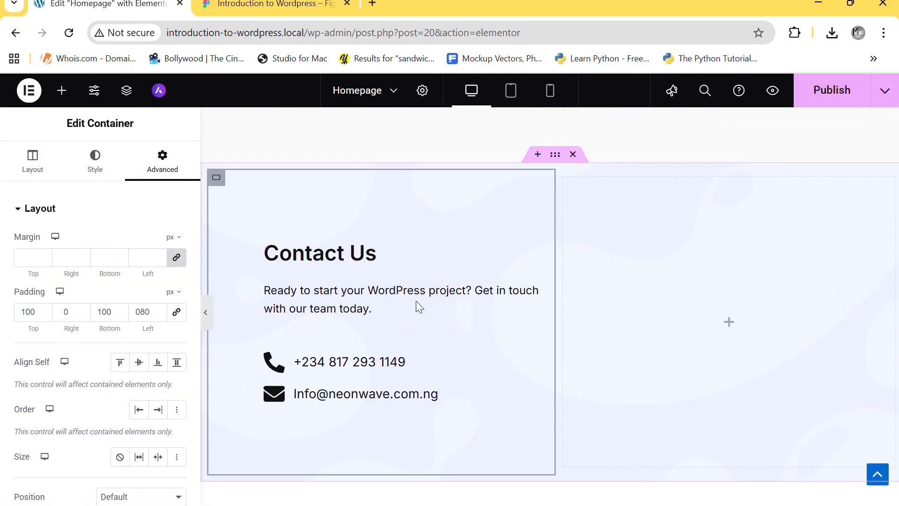
pyautogui.scroll(-2, 417, 304)
pyautogui.scroll(1, 418, 304)
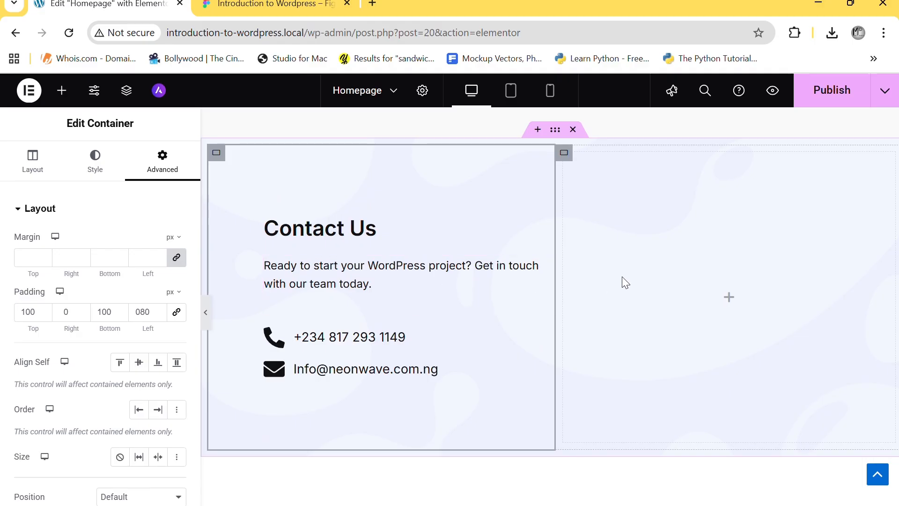
pyautogui.click(276, 8)
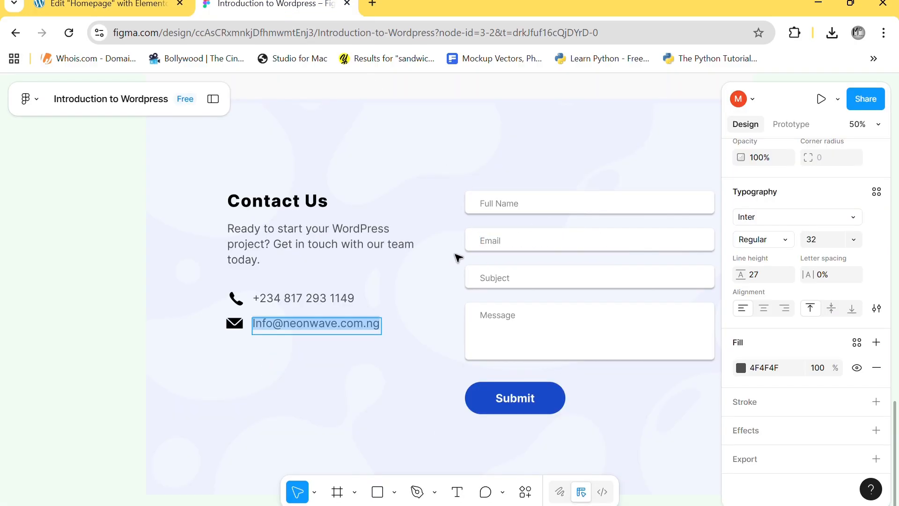
pyautogui.click(155, 5)
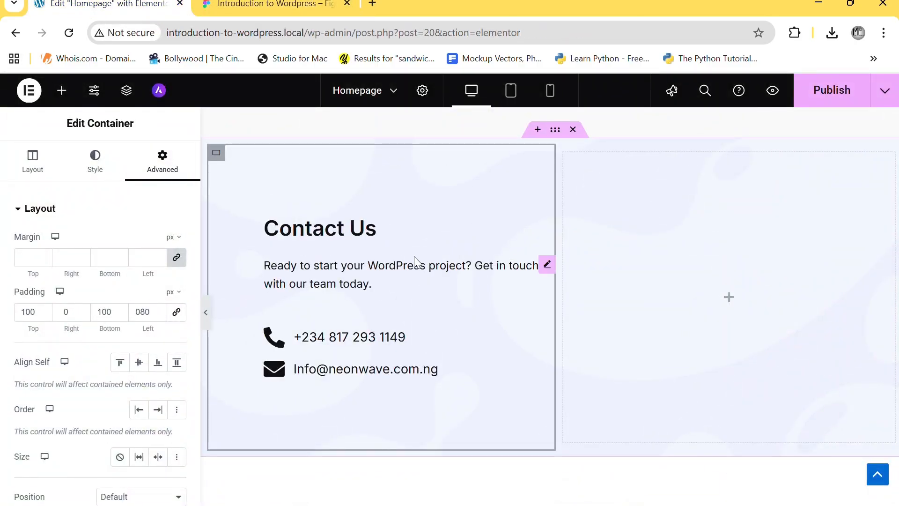
# - Give the paragraph under the Contact Us heading a custom width of 70%
pyautogui.click(419, 269)
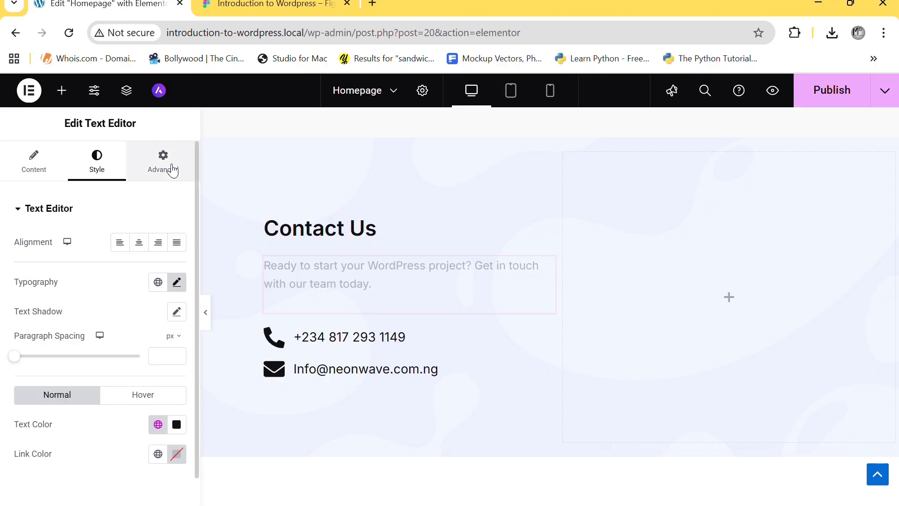
pyautogui.click(173, 170)
pyautogui.click(156, 356)
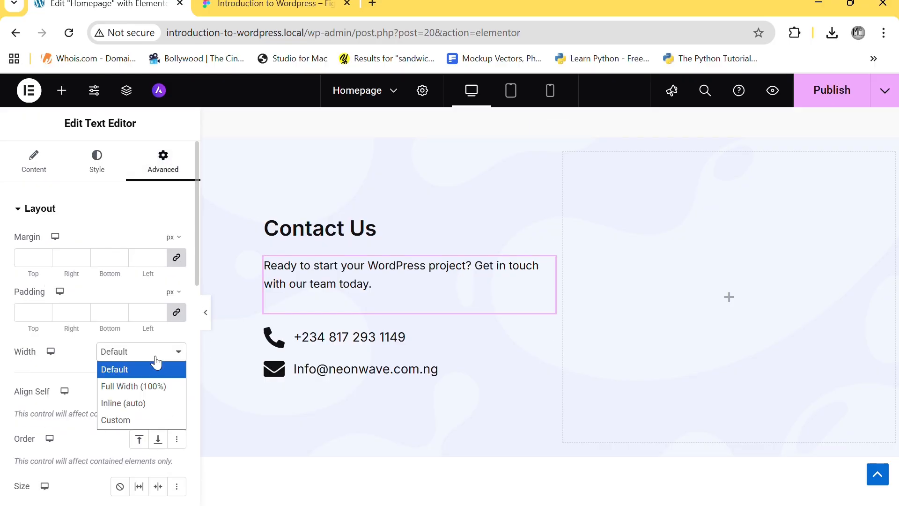
pyautogui.click(134, 419)
pyautogui.click(163, 394)
pyautogui.write('70')
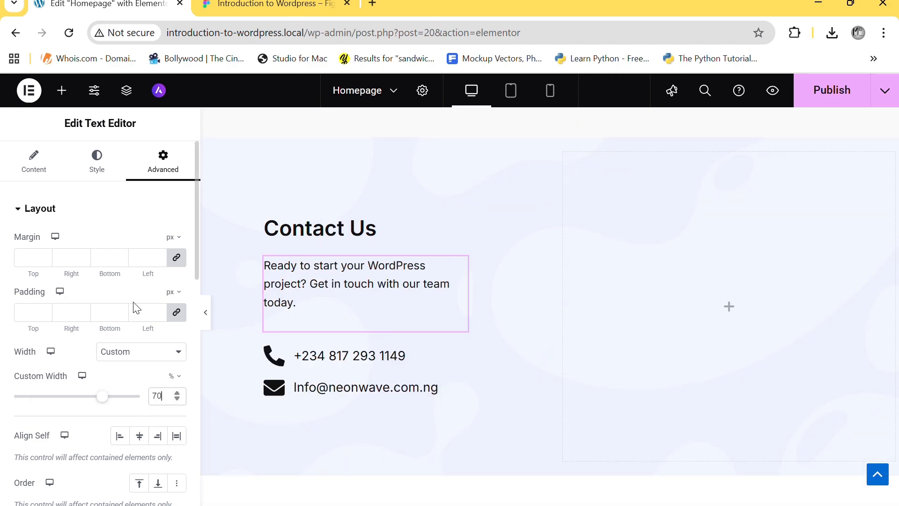
# - Try slightly larger values for the paragraph's custom width and return it to 70%
pyautogui.click(177, 393)
pyautogui.click(177, 394)
pyautogui.click(177, 393)
pyautogui.click(176, 393)
pyautogui.click(177, 399)
pyautogui.click(176, 399)
pyautogui.click(177, 399)
pyautogui.click(176, 398)
# - Check the paragraph's line wrapping at full canvas width and against the Contact Us section in the Figma design
pyautogui.click(206, 313)
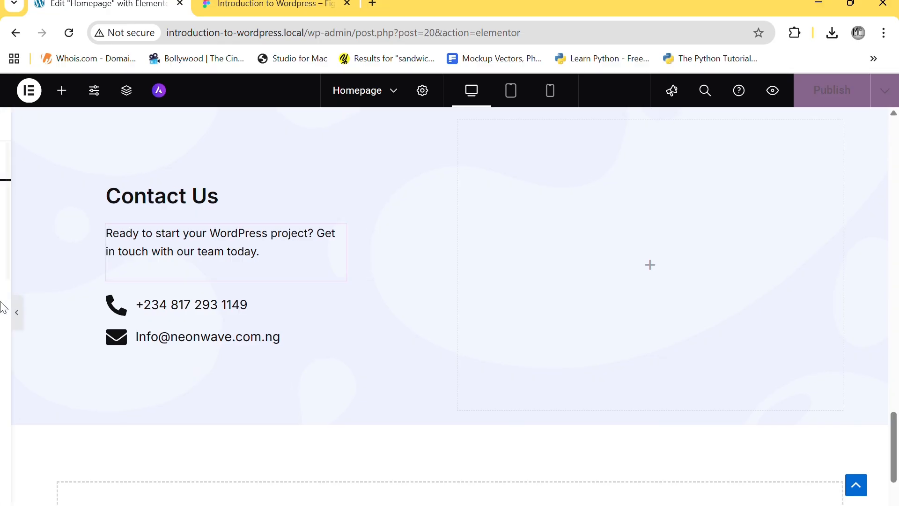
pyautogui.click(17, 313)
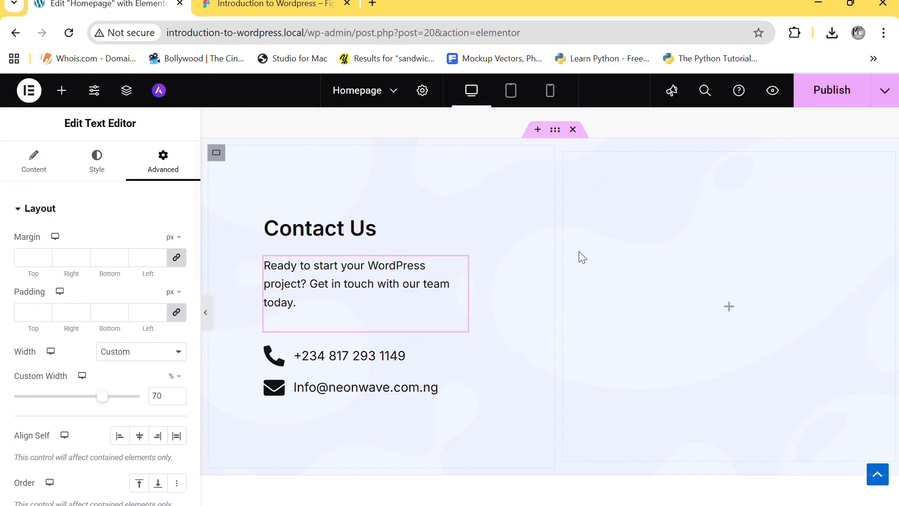
pyautogui.click(285, 5)
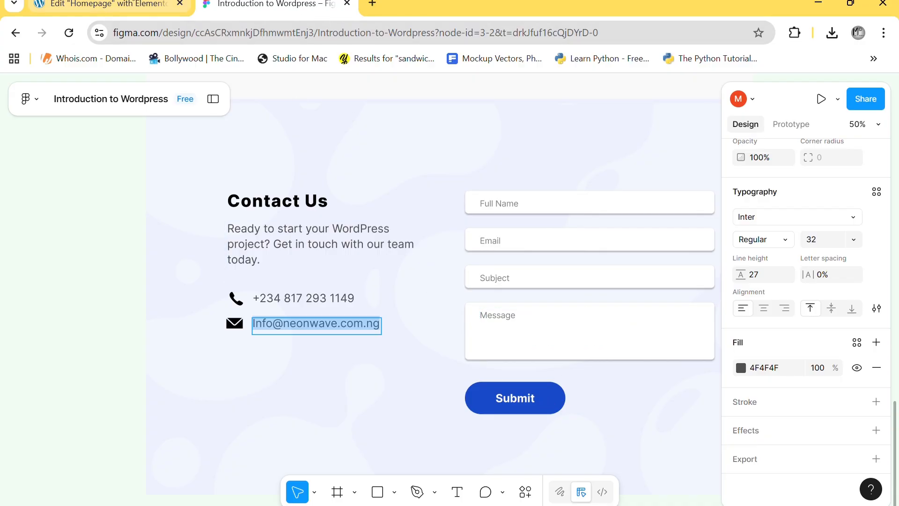
pyautogui.click(128, 3)
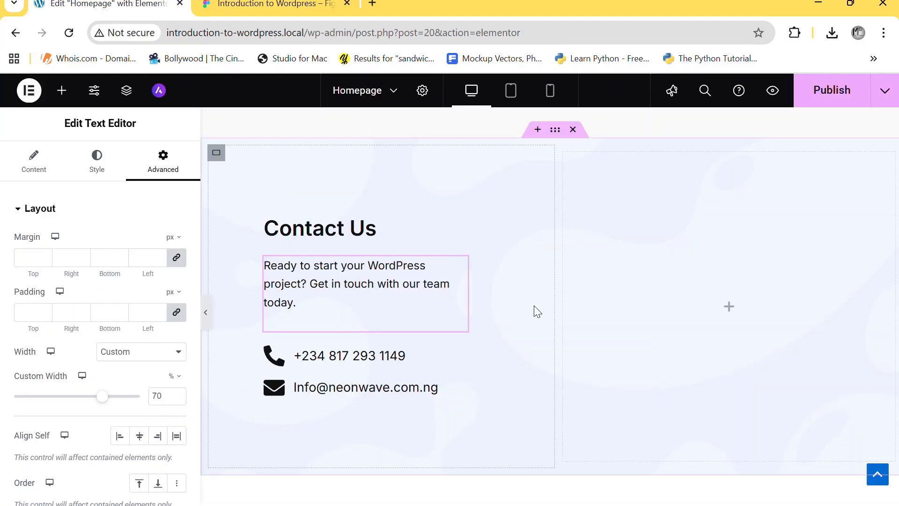
# - Search the widgets for "form" and examine the contact form's fields and Submit button in the Figma design
pyautogui.click(378, 14)
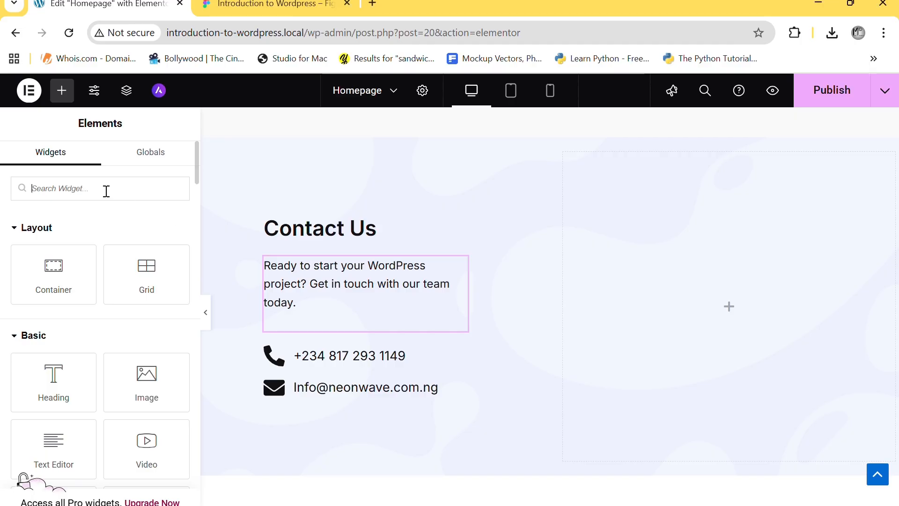
pyautogui.write('form')
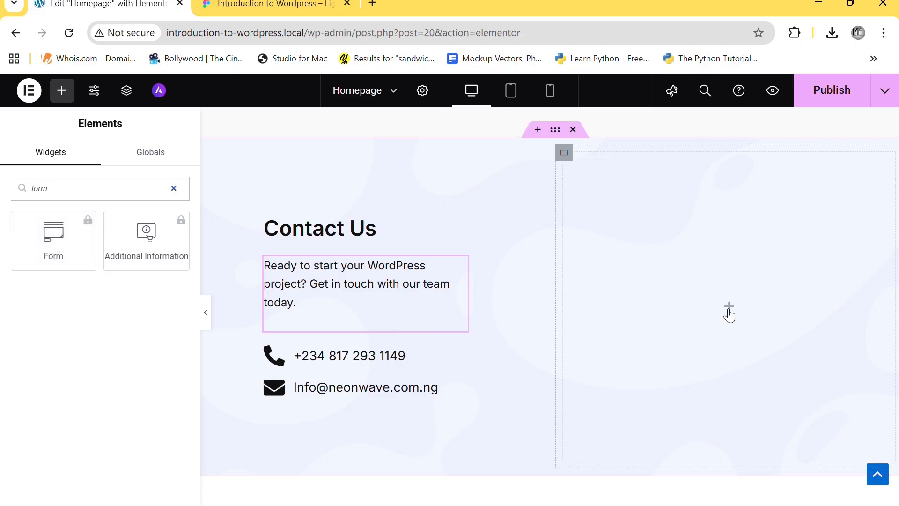
pyautogui.click(290, 5)
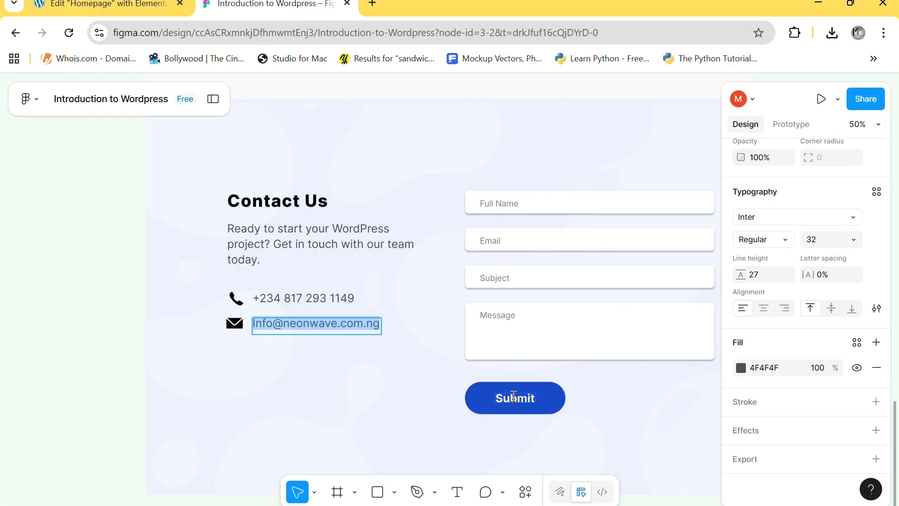
pyautogui.click(117, 5)
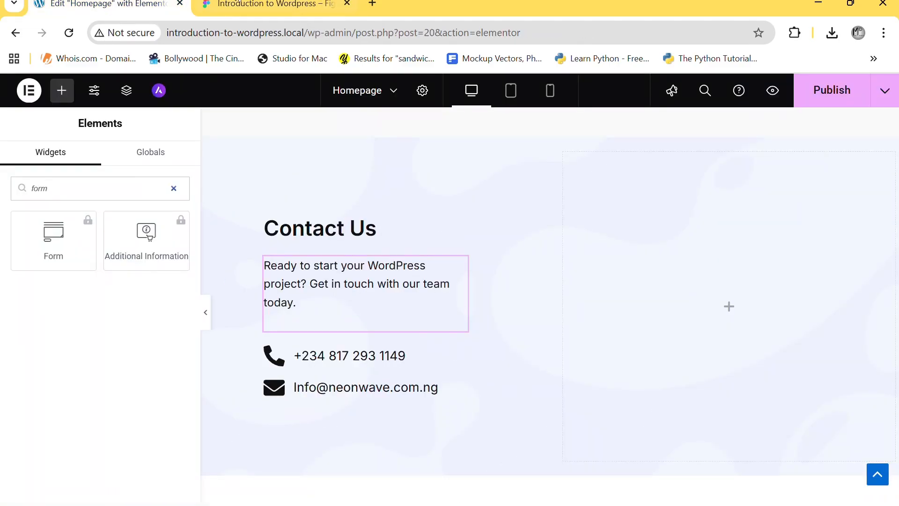
pyautogui.click(236, 2)
pyautogui.click(148, 5)
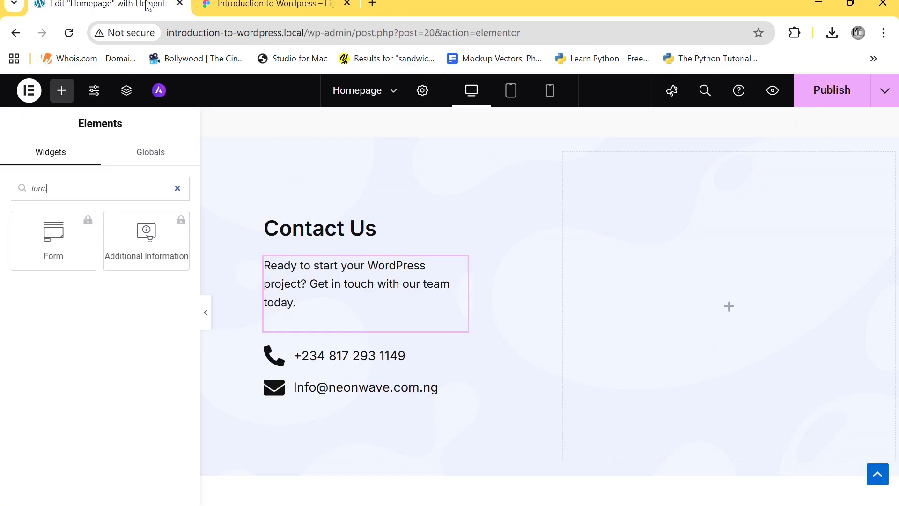
pyautogui.click(220, 4)
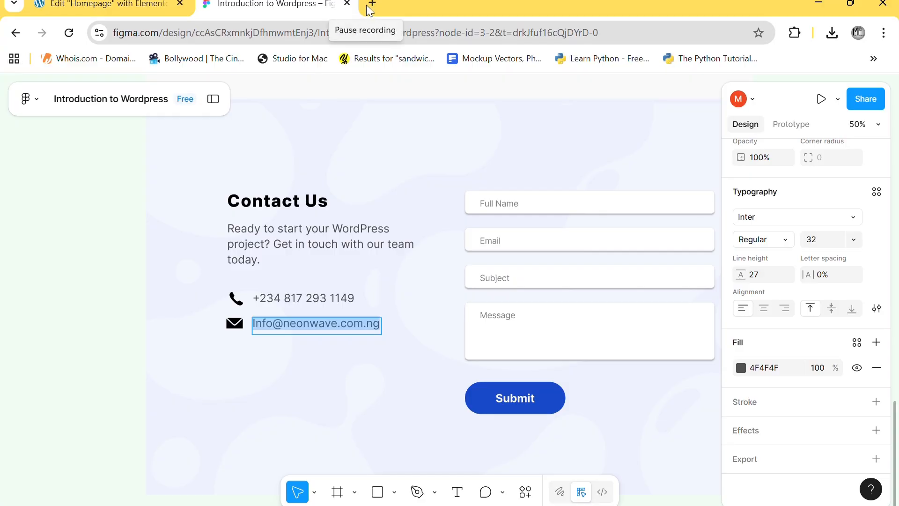
pyautogui.hscroll(3, 471, 171)
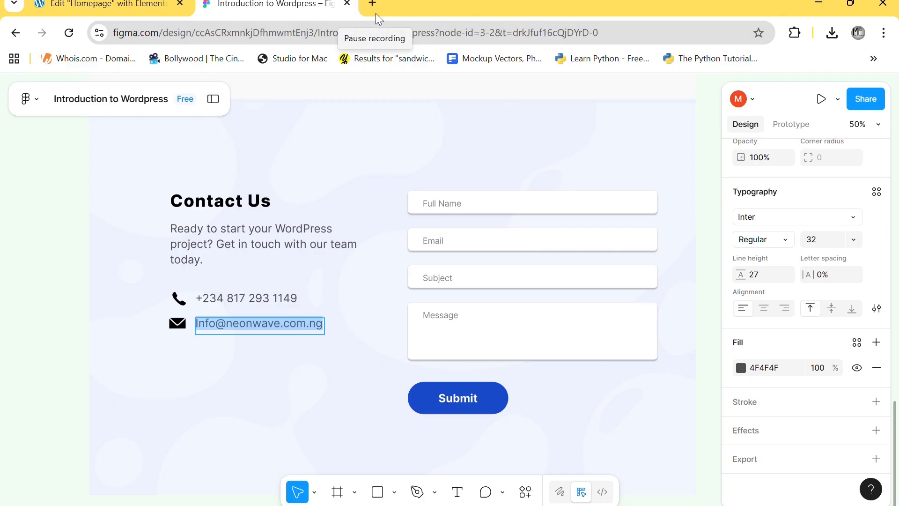
# - Return to the Elementor editor and publish the homepage with the updated Contact Us section
pyautogui.click(107, 4)
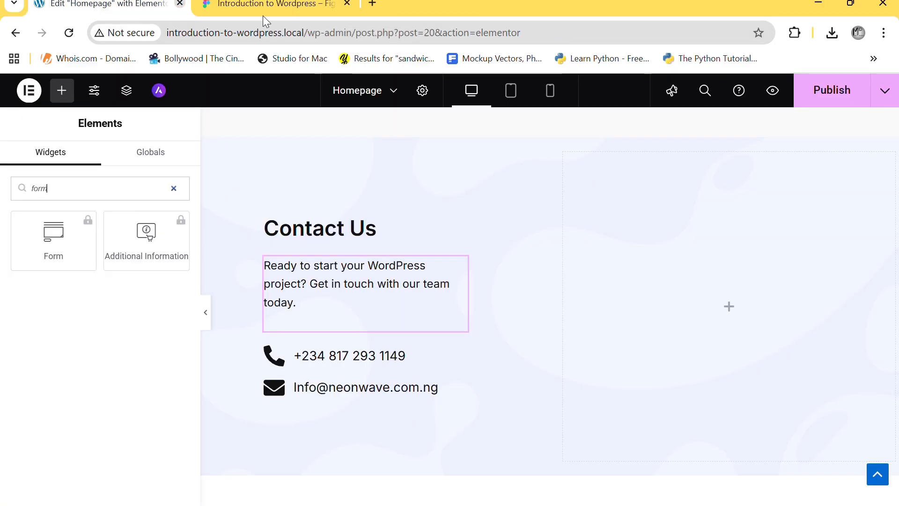
pyautogui.click(825, 101)
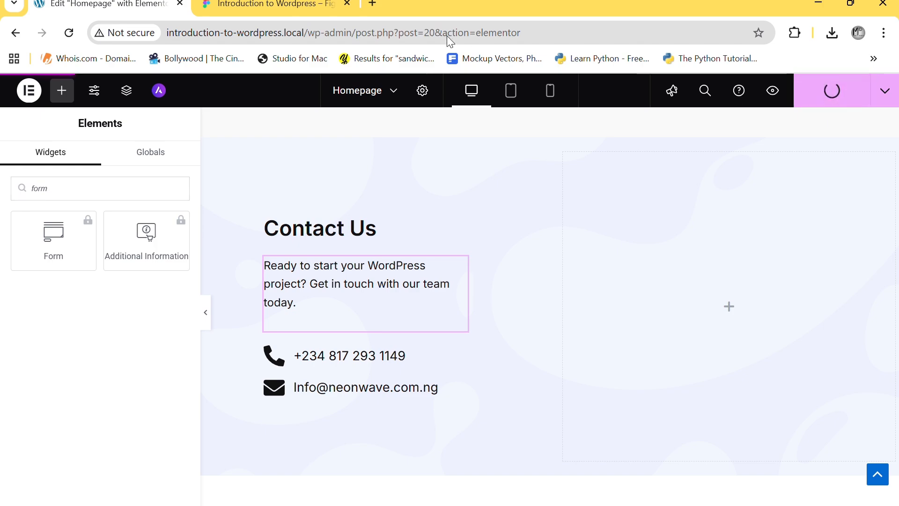